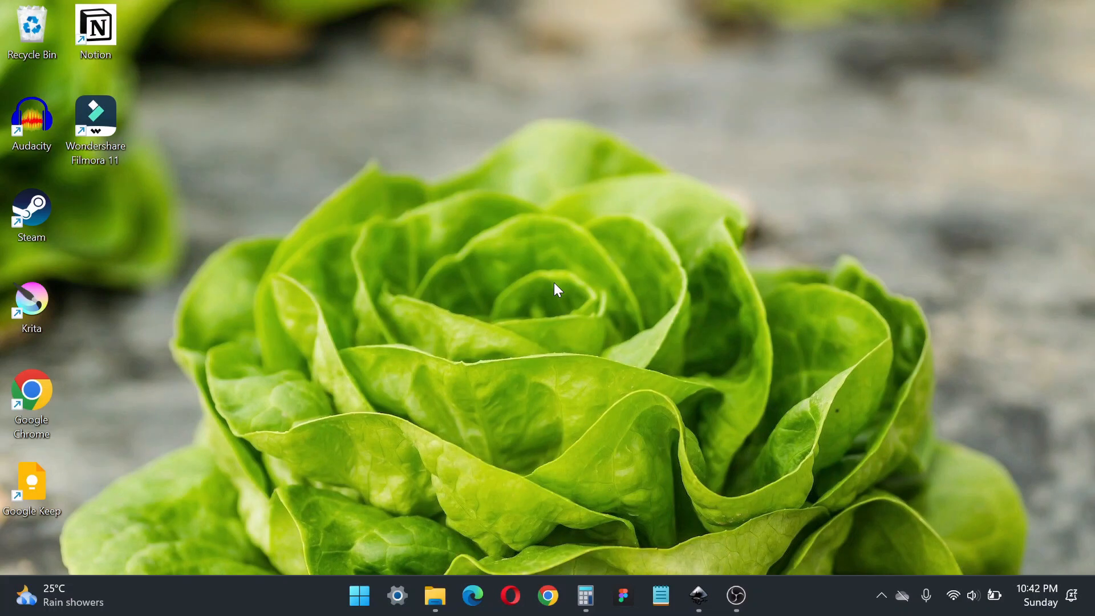
# Switch to Inkscape and look over the open document, including the row of colour samples on the canvas
pyautogui.click(697, 599)
pyautogui.moveTo(283, 345); pyautogui.dragTo(505, 351)
pyautogui.scroll(-2, 505, 350)
pyautogui.scroll(-2, 369, 341)
pyautogui.moveTo(342, 341); pyautogui.dragTo(573, 346)
pyautogui.moveTo(306, 348); pyautogui.dragTo(441, 341)
pyautogui.scroll(-4, 445, 342)
pyautogui.hscroll(-3, 403, 351)
pyautogui.scroll(4, 413, 256)
pyautogui.scroll(2, 404, 217)
pyautogui.moveTo(357, 223); pyautogui.dragTo(335, 238)
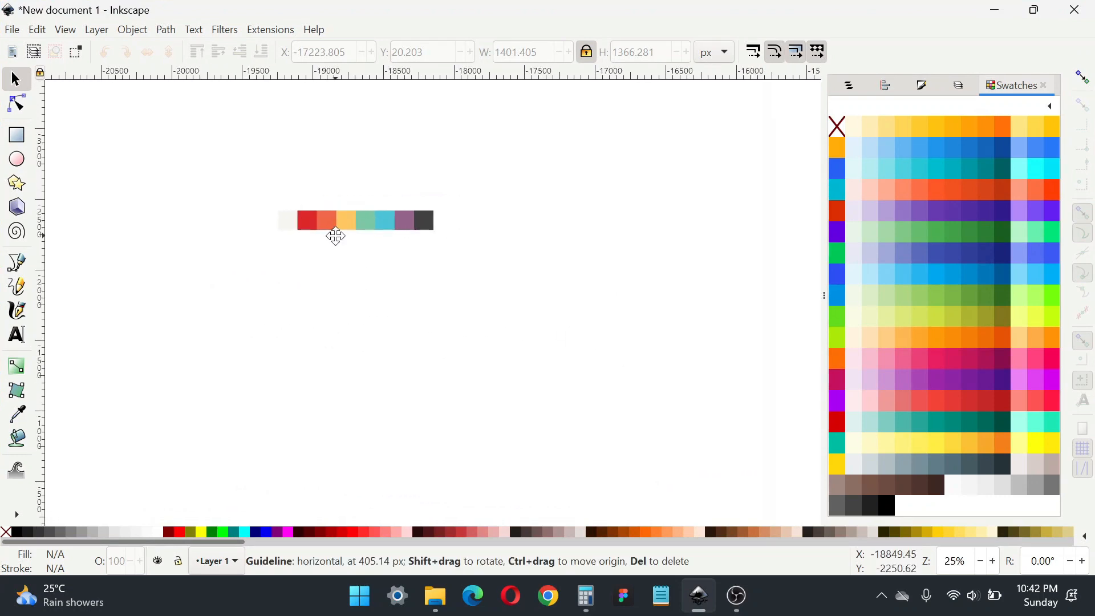
# Draw a circle about 1115 px in diameter on an empty part of the canvas and fill it with #FF8080
pyautogui.moveTo(405, 416); pyautogui.dragTo(314, 228)
pyautogui.moveTo(423, 374); pyautogui.dragTo(452, 413)
pyautogui.click(17, 161)
pyautogui.click(382, 530)
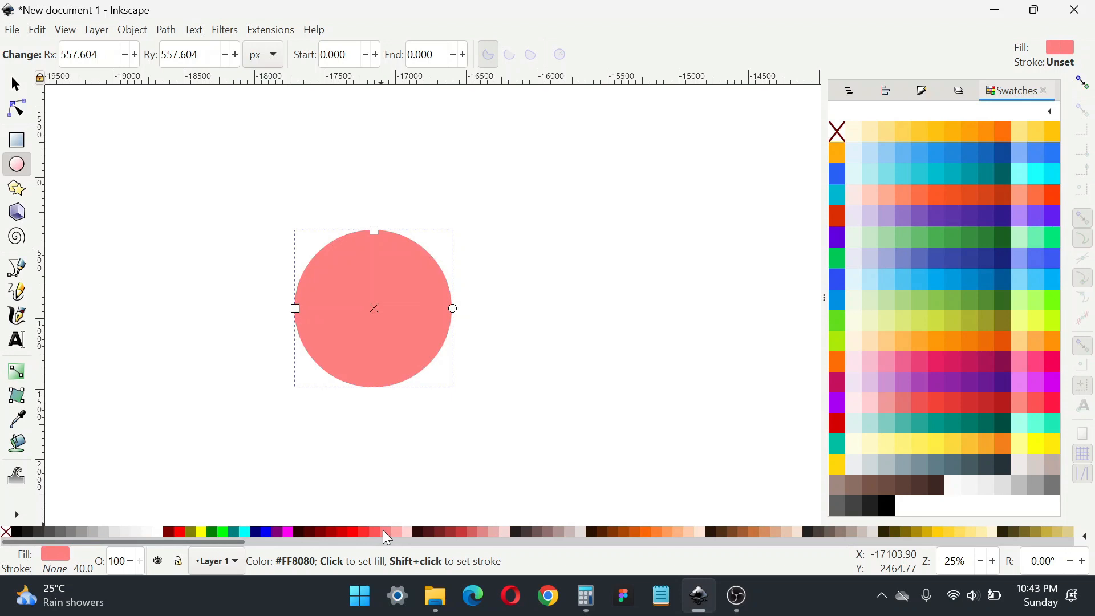
# Resize the pink circle proportionally to a width of 1000 px
pyautogui.click(16, 85)
pyautogui.click(586, 52)
pyautogui.click(522, 52)
pyautogui.hotkey('ctrl', 'a')
pyautogui.write('1000')
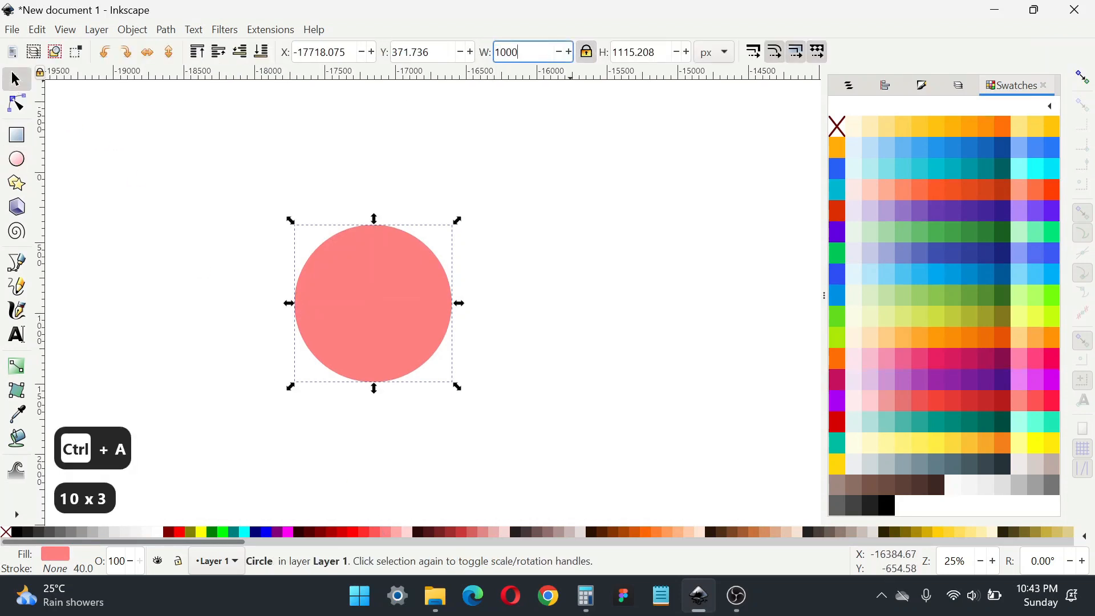
pyautogui.press('Return')
# Duplicate the circle, fill the copy yellow and scale it proportionally to 560 px wide
pyautogui.hotkey('ctrl', 'd')
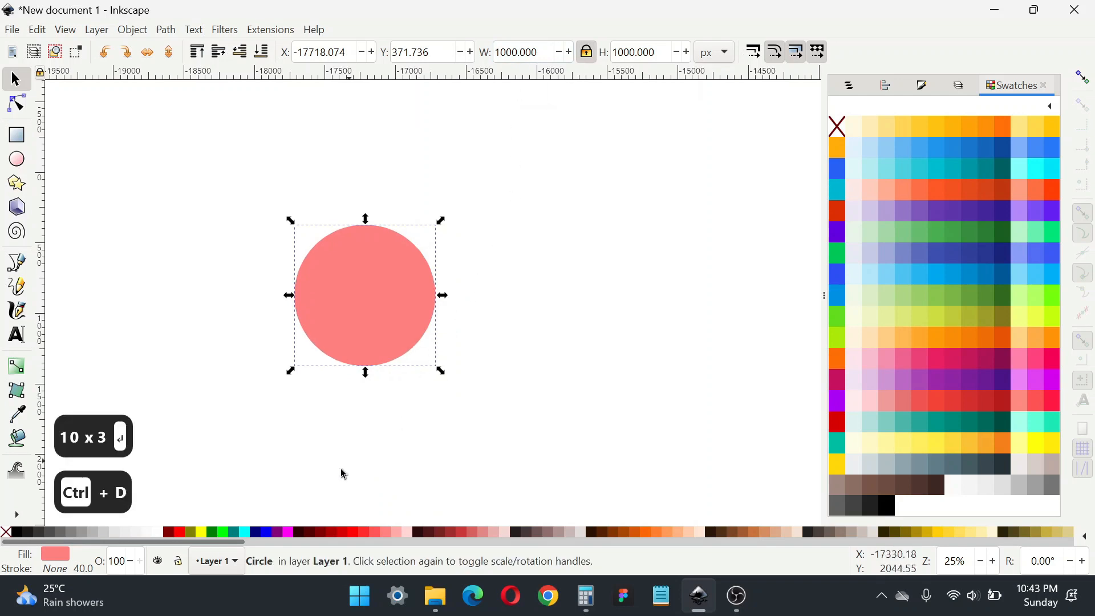
pyautogui.click(202, 533)
pyautogui.click(521, 45)
pyautogui.hotkey('ctrl', 'a')
pyautogui.write('560')
pyautogui.press('Return')
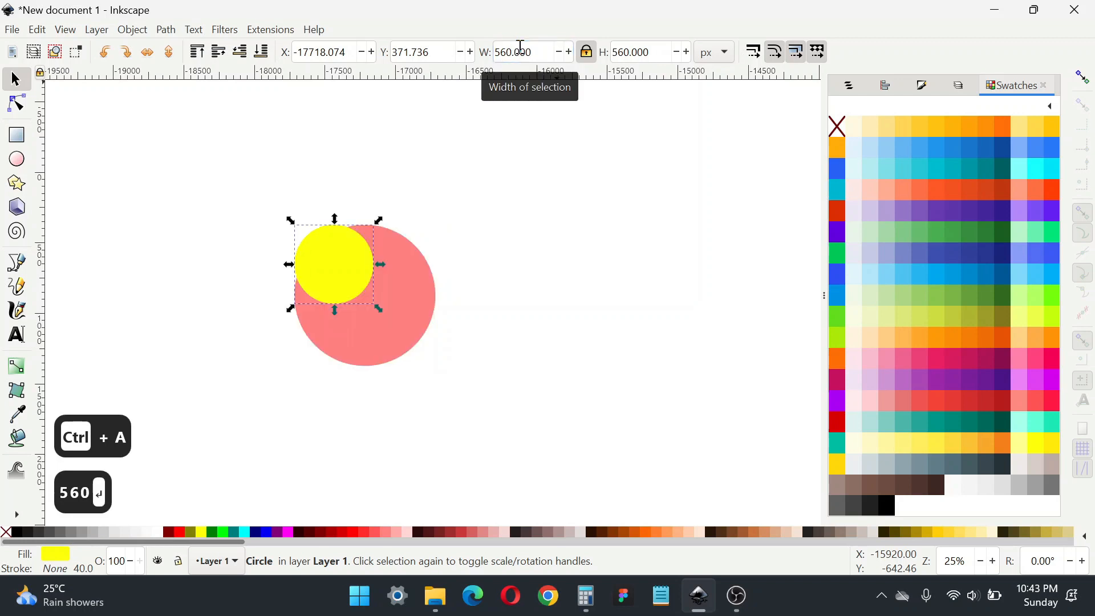
# Centre the yellow circle and the pink circle on each other, horizontally and vertically
pyautogui.keyDown('shift'); pyautogui.click(415, 305); pyautogui.keyUp('shift')
pyautogui.hotkey('ctrl', 'shift', 'a')
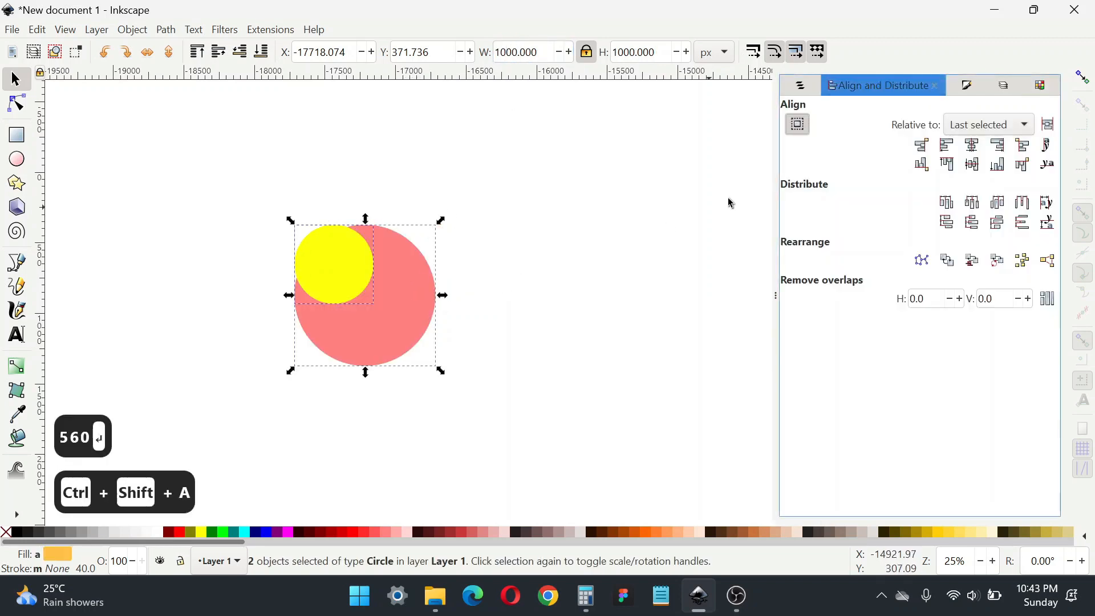
pyautogui.click(973, 145)
pyautogui.click(973, 165)
pyautogui.click(209, 181)
# Cut the yellow circle out of the pink one with a path Difference to form a ring
pyautogui.moveTo(215, 167); pyautogui.dragTo(504, 439)
pyautogui.click(165, 29)
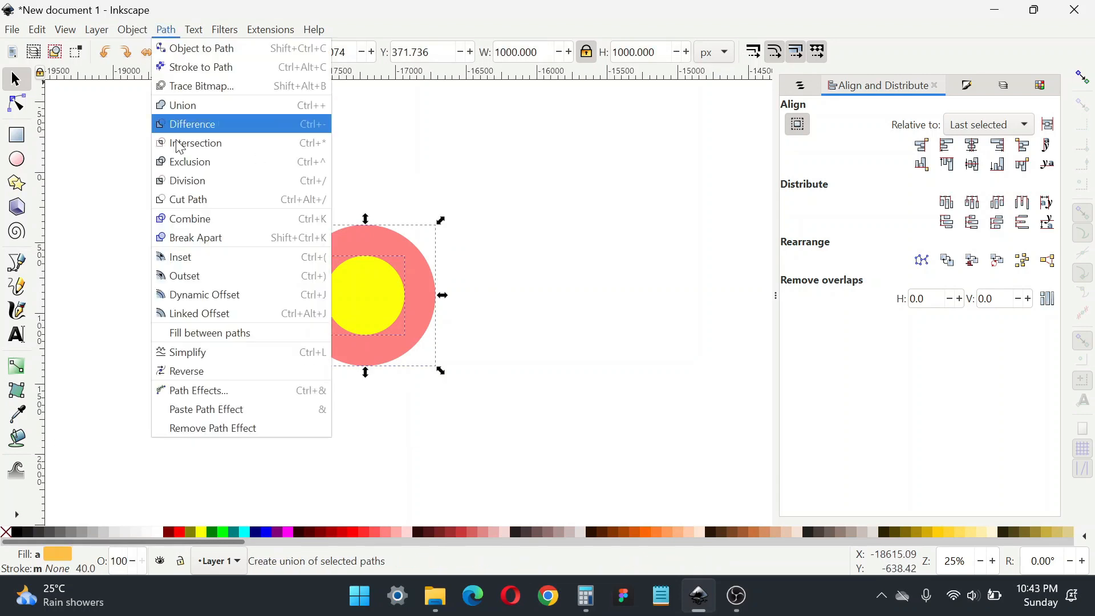
pyautogui.click(171, 124)
pyautogui.scroll(2, 376, 273)
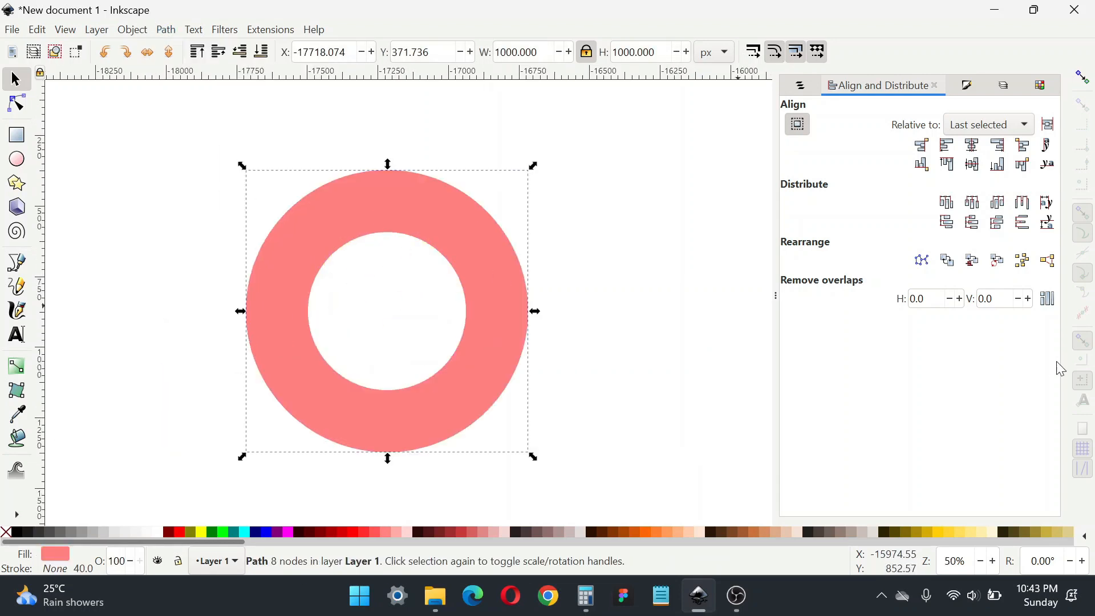
# Enable snapping, keeping the snap options for other points and rotation centres on
pyautogui.click(1085, 82)
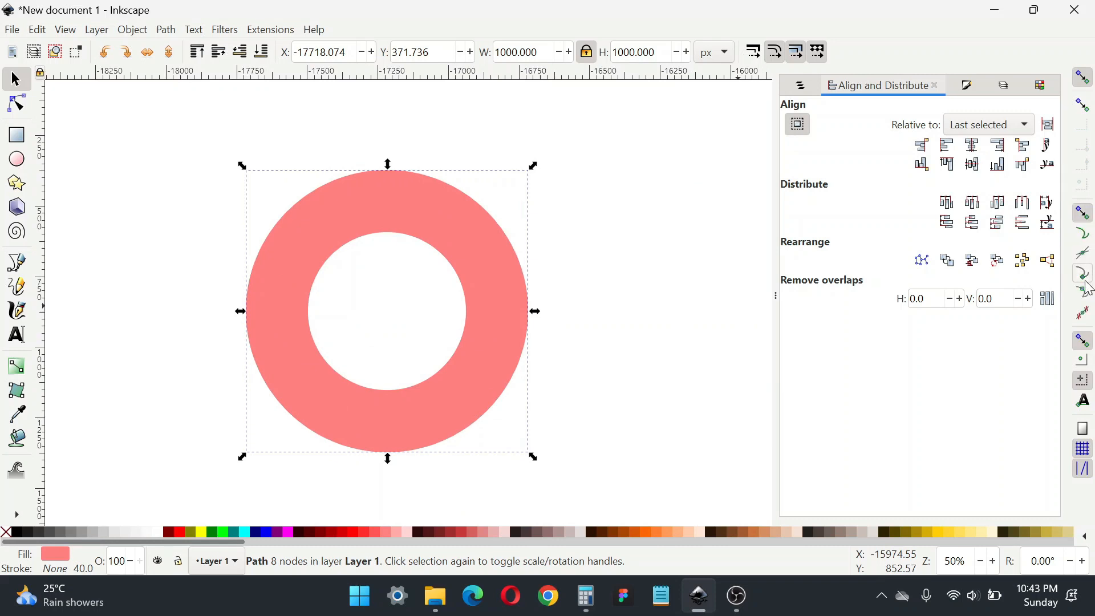
pyautogui.click(1084, 340)
pyautogui.click(1084, 342)
pyautogui.click(1081, 383)
# Place a horizontal and a vertical guide that cross at the ring's centre
pyautogui.hscroll(-1, 514, 349)
pyautogui.moveTo(403, 77); pyautogui.dragTo(411, 316)
pyautogui.moveTo(40, 291); pyautogui.dragTo(401, 313)
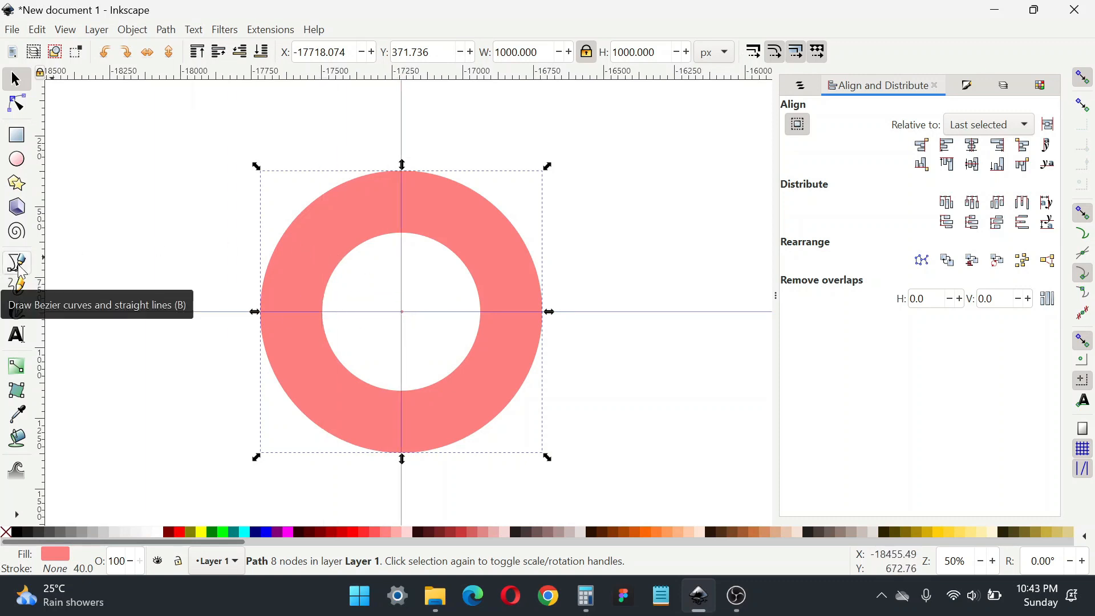
# Draw a straight vertical line about 690 px long from the ring's centre up past its outer edge
pyautogui.click(17, 264)
pyautogui.click(402, 316)
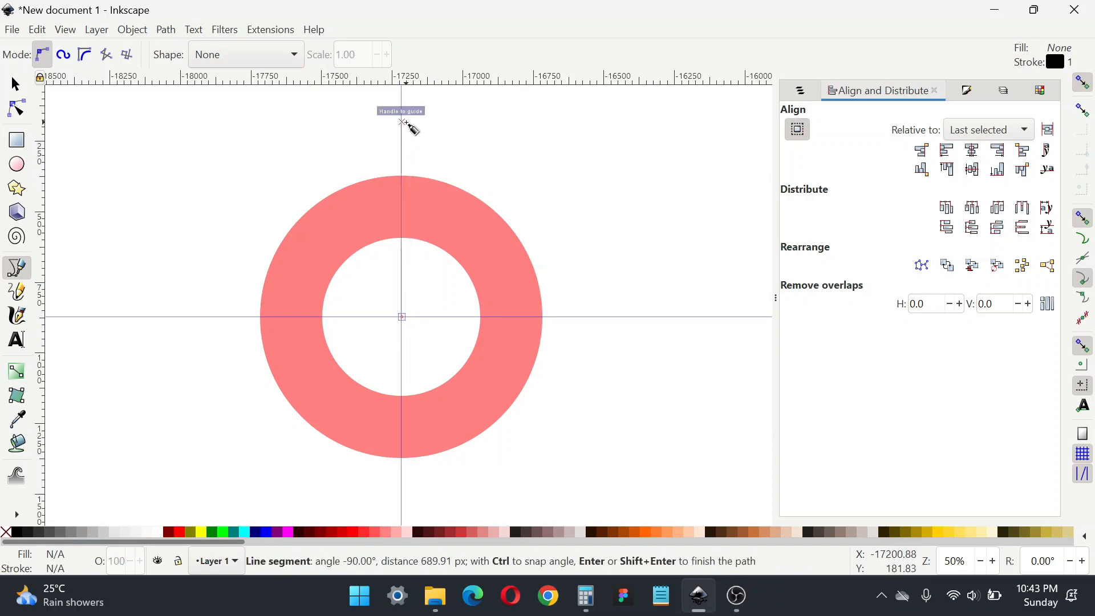
pyautogui.doubleClick(403, 122)
# Set the vertical line's stroke width to 40 px
pyautogui.hotkey('ctrl', 'shift', 'f')
pyautogui.click(949, 112)
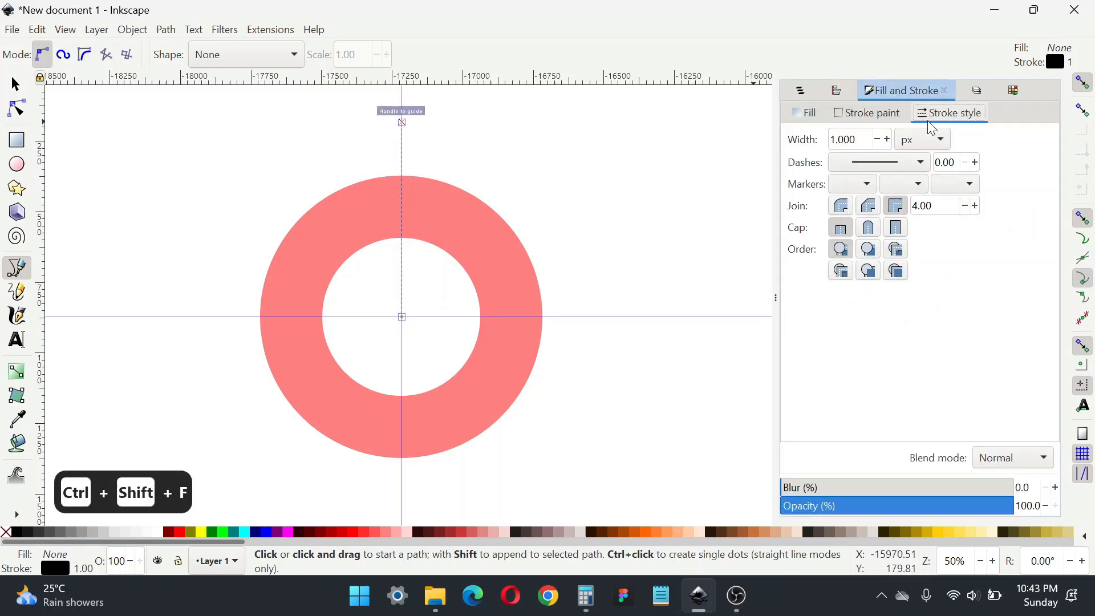
pyautogui.click(858, 139)
pyautogui.hotkey('ctrl', 'a')
pyautogui.write('40')
pyautogui.press('Return')
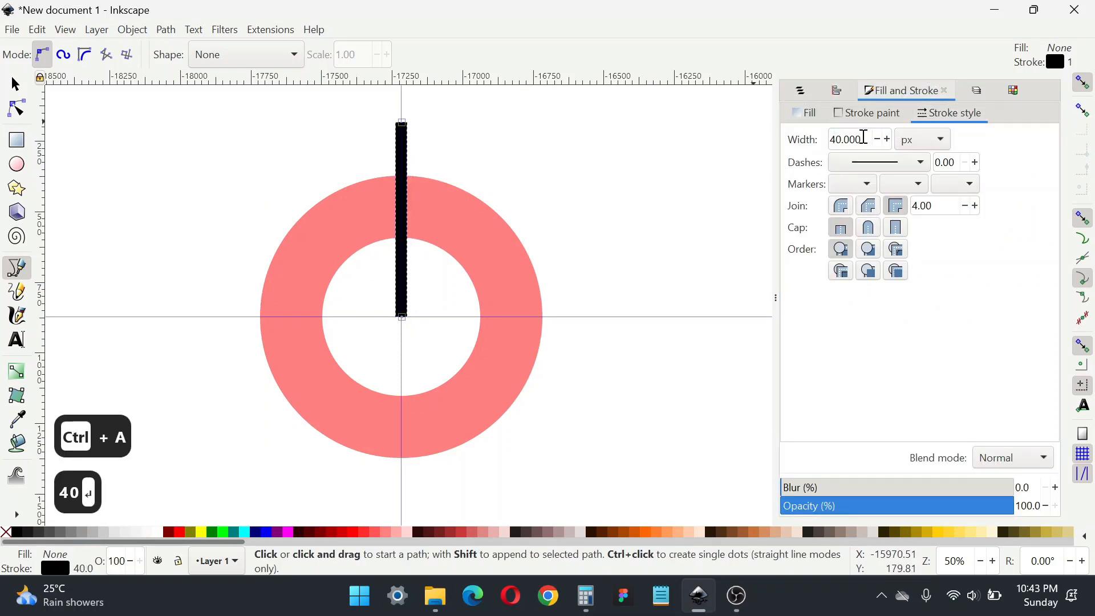
# Colour the line's stroke bright green (13fd00ff)
pyautogui.click(868, 113)
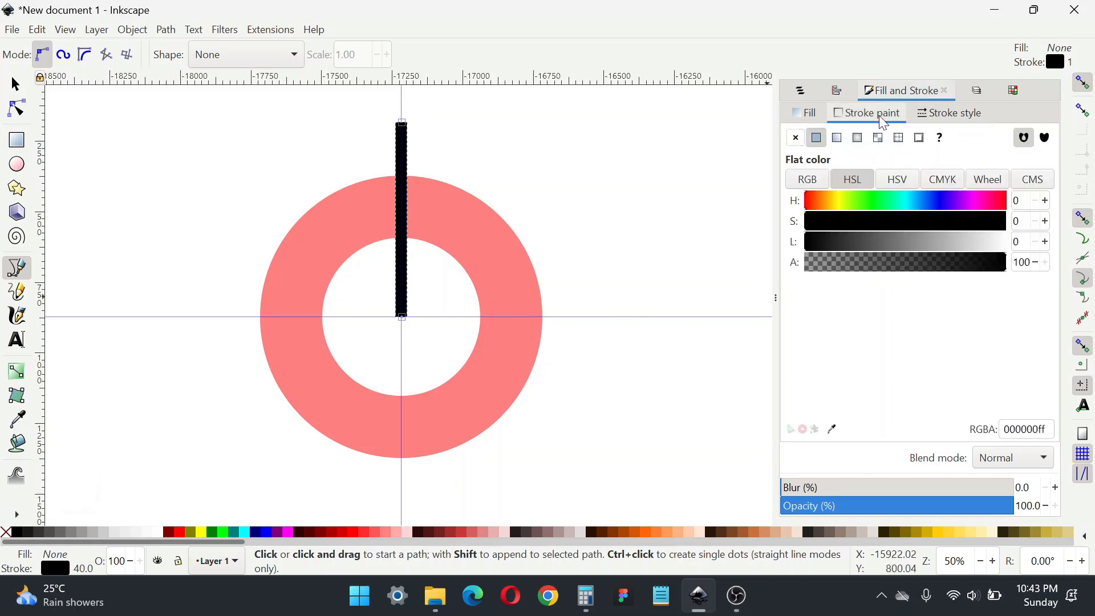
pyautogui.click(871, 201)
pyautogui.click(985, 222)
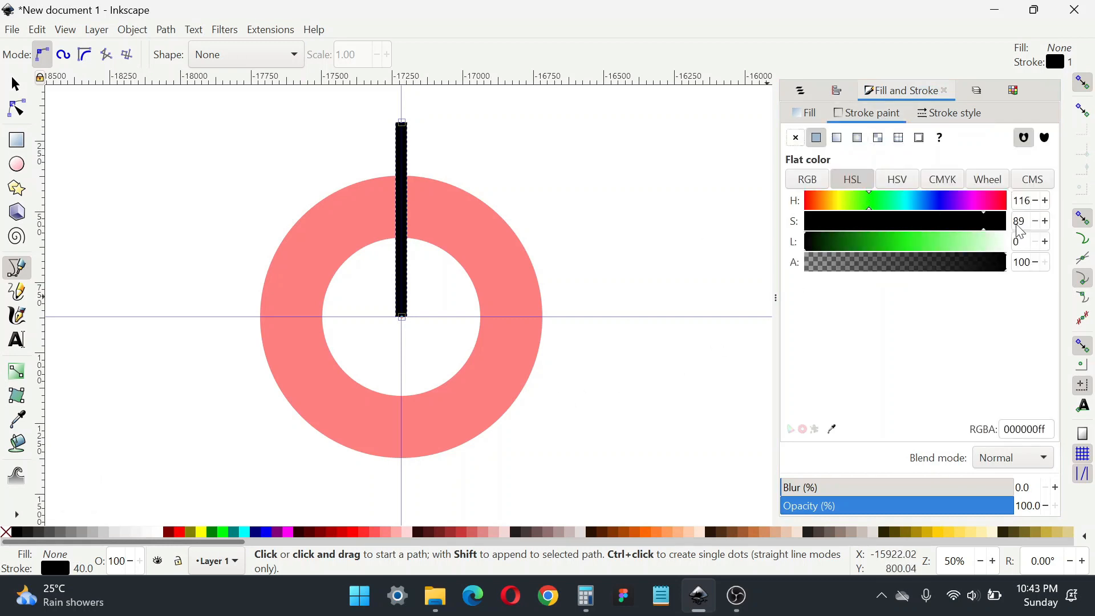
pyautogui.click(907, 241)
pyautogui.click(16, 84)
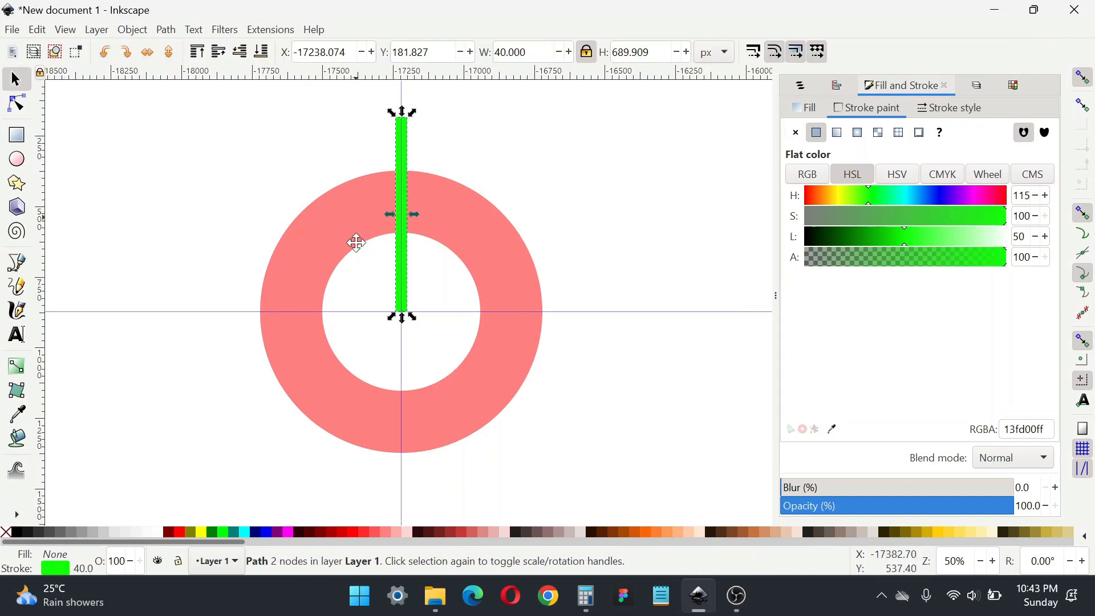
# Move the green line's rotation centre to the guide crossing at the ring's centre, undoing any test rotations
pyautogui.scroll(2, 399, 223)
pyautogui.scroll(1, 414, 219)
pyautogui.click(412, 217)
pyautogui.moveTo(395, 154); pyautogui.dragTo(372, 166)
pyautogui.hotkey('ctrl', 'z')
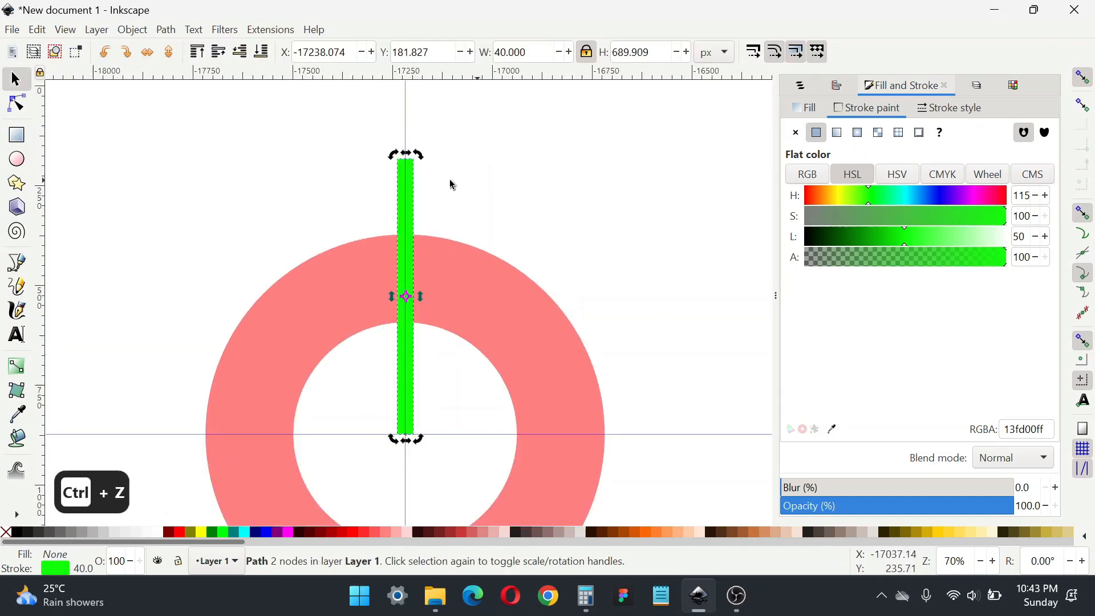
pyautogui.moveTo(406, 296); pyautogui.dragTo(407, 437)
pyautogui.moveTo(419, 162); pyautogui.dragTo(551, 200)
pyautogui.hotkey('ctrl', 'z')
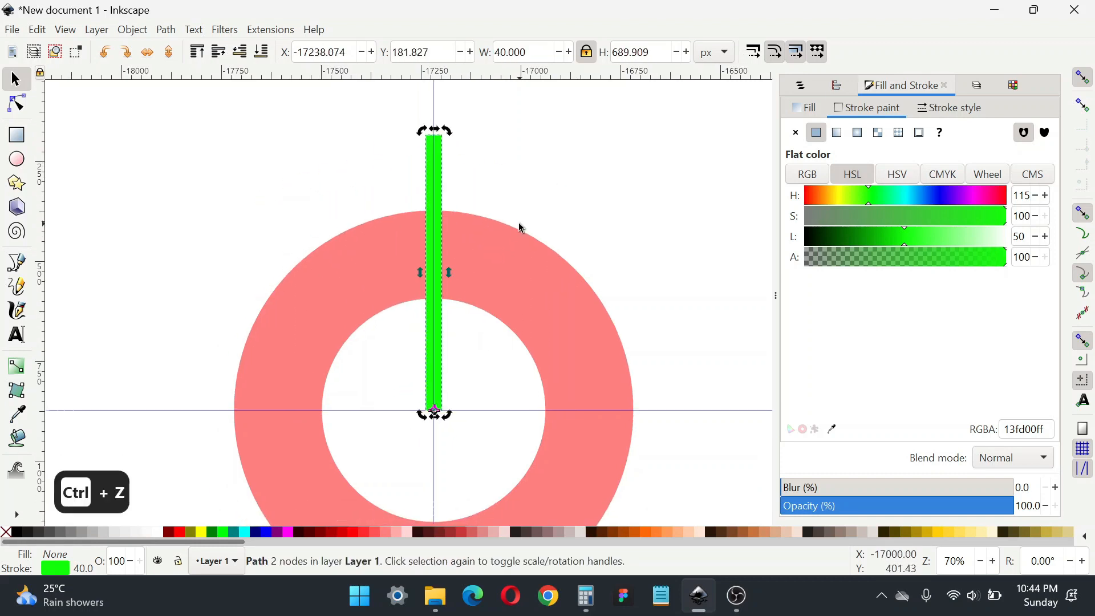
pyautogui.scroll(-1, 519, 227)
pyautogui.keyDown('ctrl'); pyautogui.scroll(-1, 496, 257); pyautogui.keyUp('ctrl')
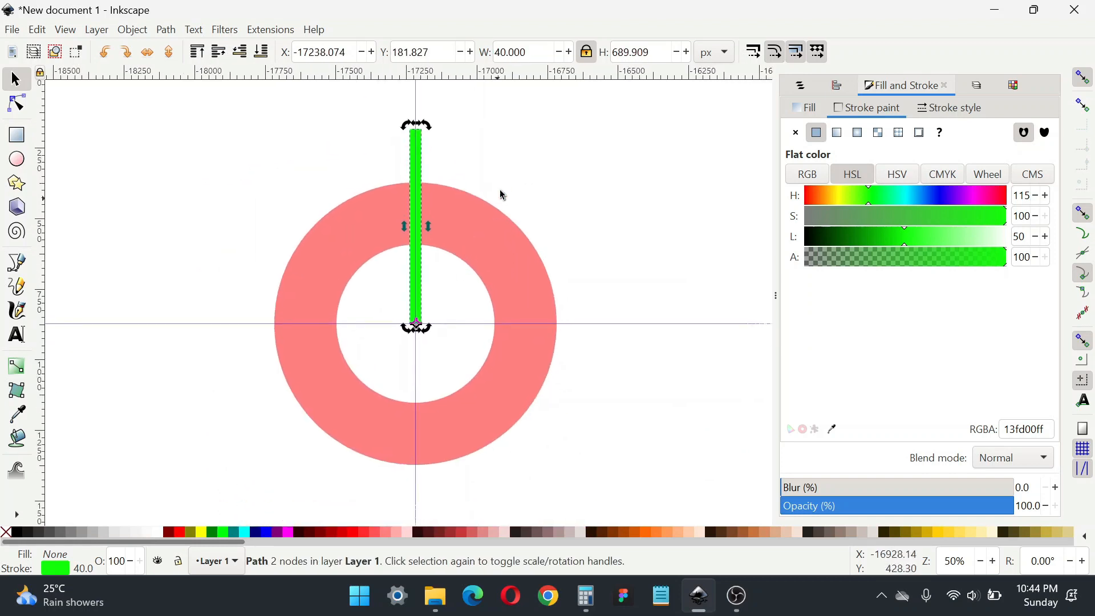
# Open the rotation settings of the Transform dialog for the green line
pyautogui.click(133, 30)
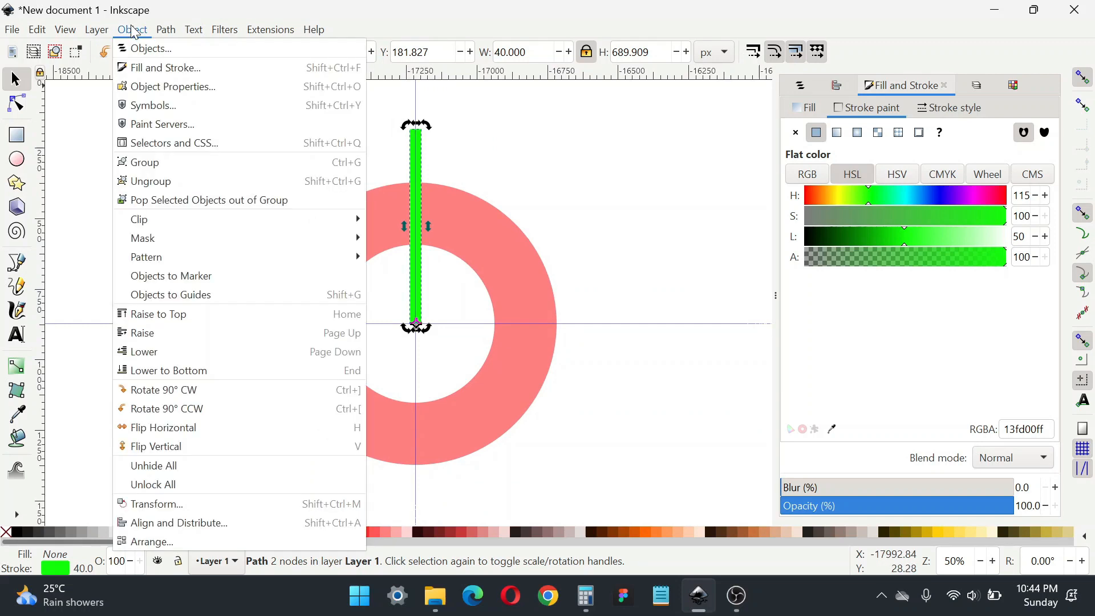
pyautogui.click(244, 504)
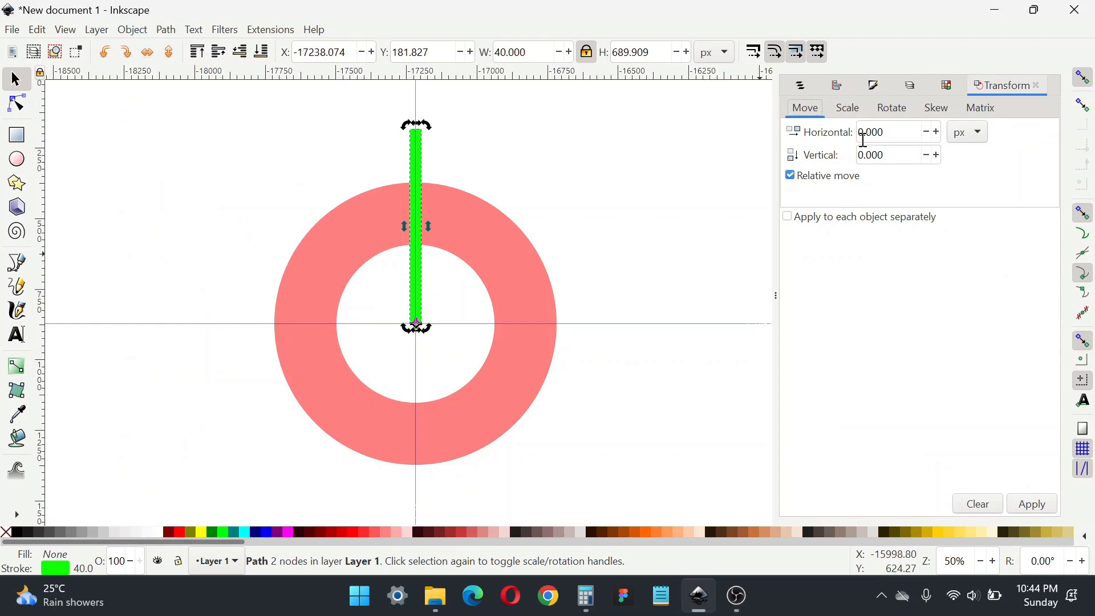
pyautogui.click(894, 111)
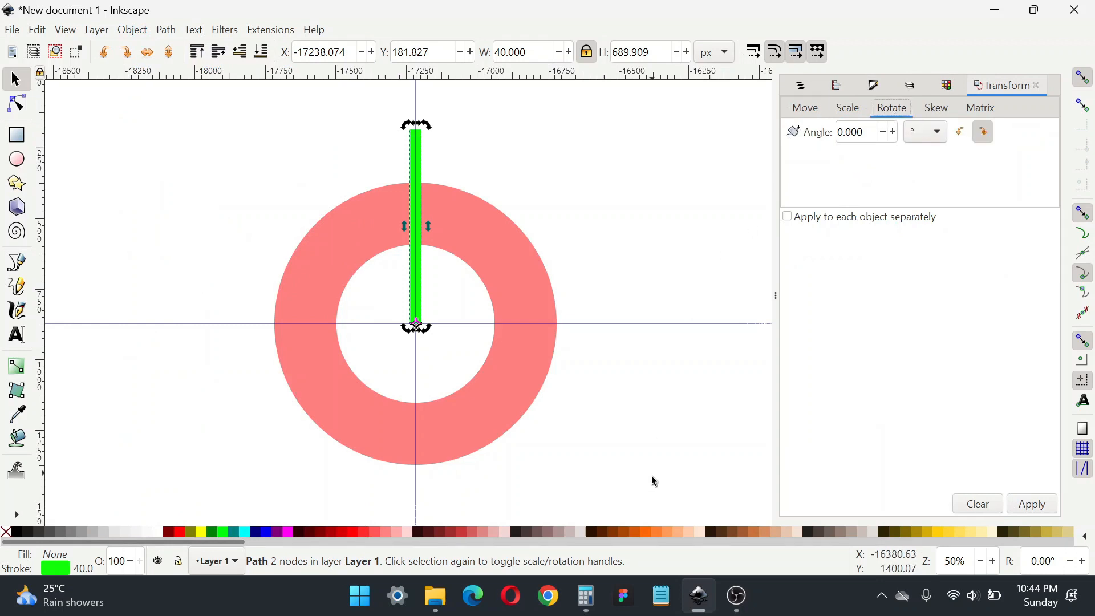
# Switch to Calculator, divide 360 by 7 to get the rotation angle, and return to Inkscape
pyautogui.click(586, 596)
pyautogui.click(629, 419)
pyautogui.click(562, 502)
pyautogui.click(694, 311)
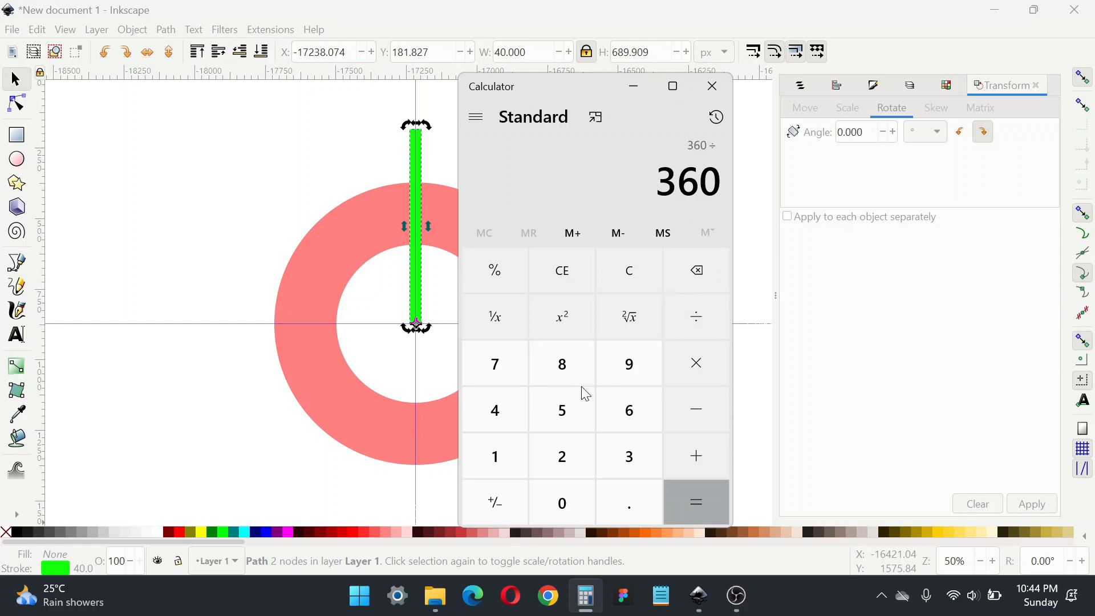
pyautogui.click(496, 370)
pyautogui.click(702, 505)
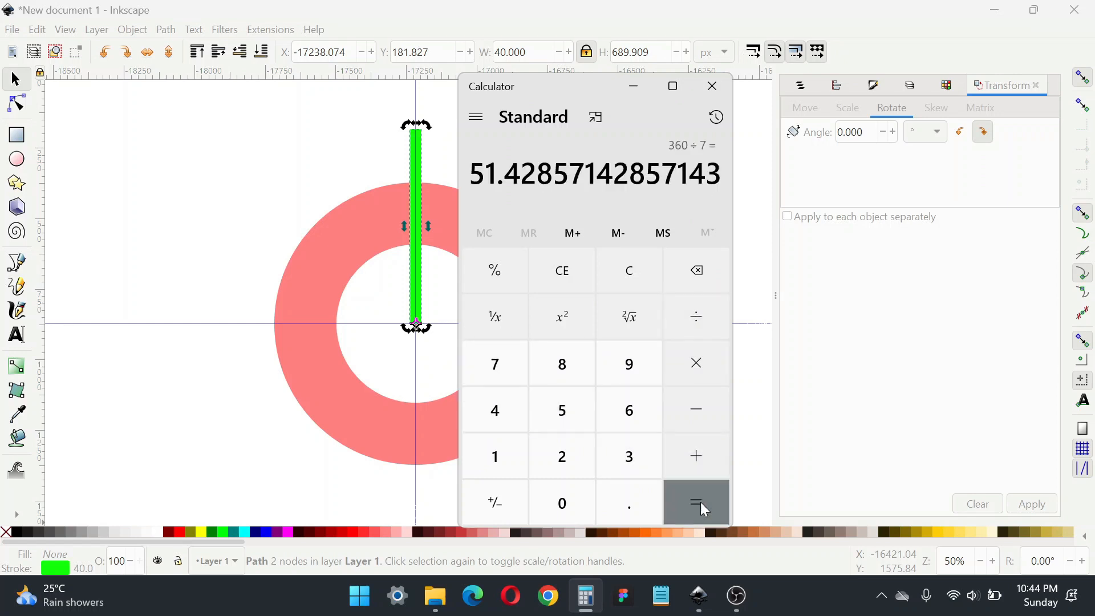
pyautogui.click(633, 92)
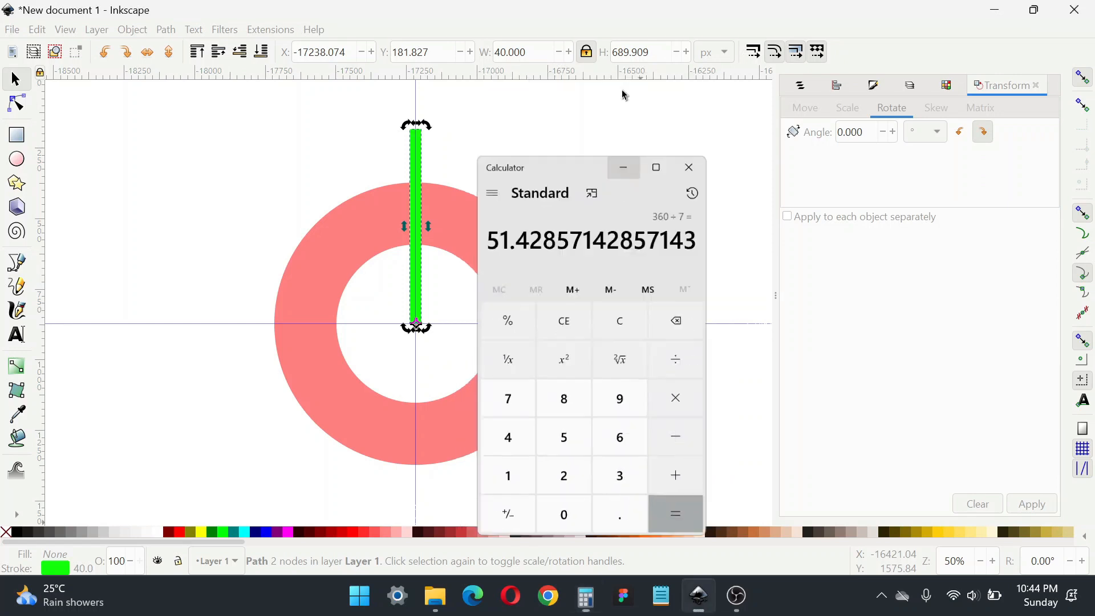
# Duplicate the green line and rotate the copy 51.43° clockwise about the ring's centre
pyautogui.rightClick(420, 159)
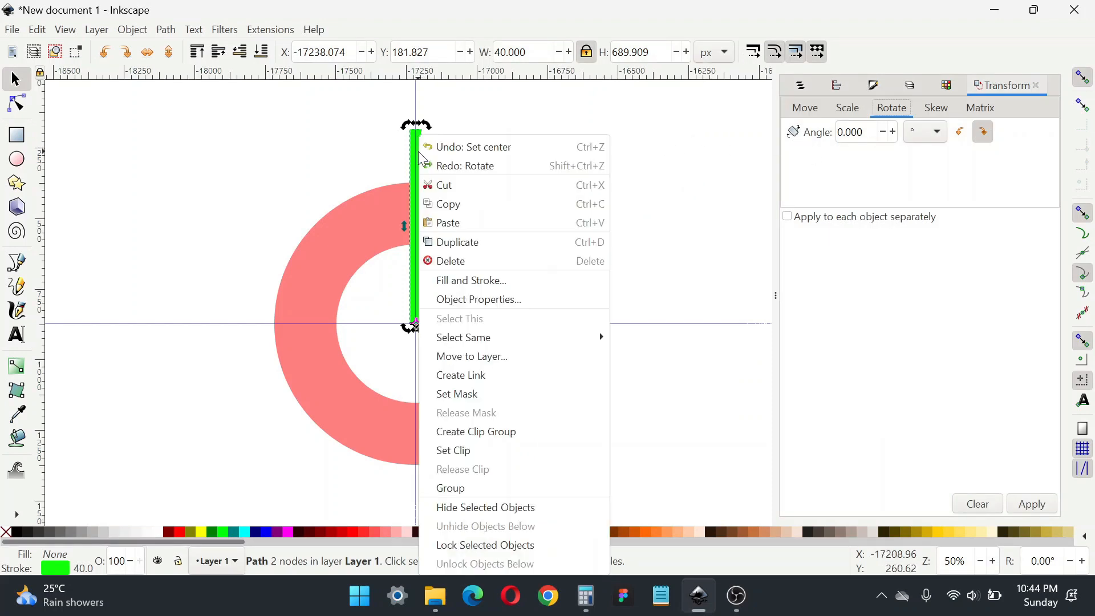
pyautogui.click(481, 241)
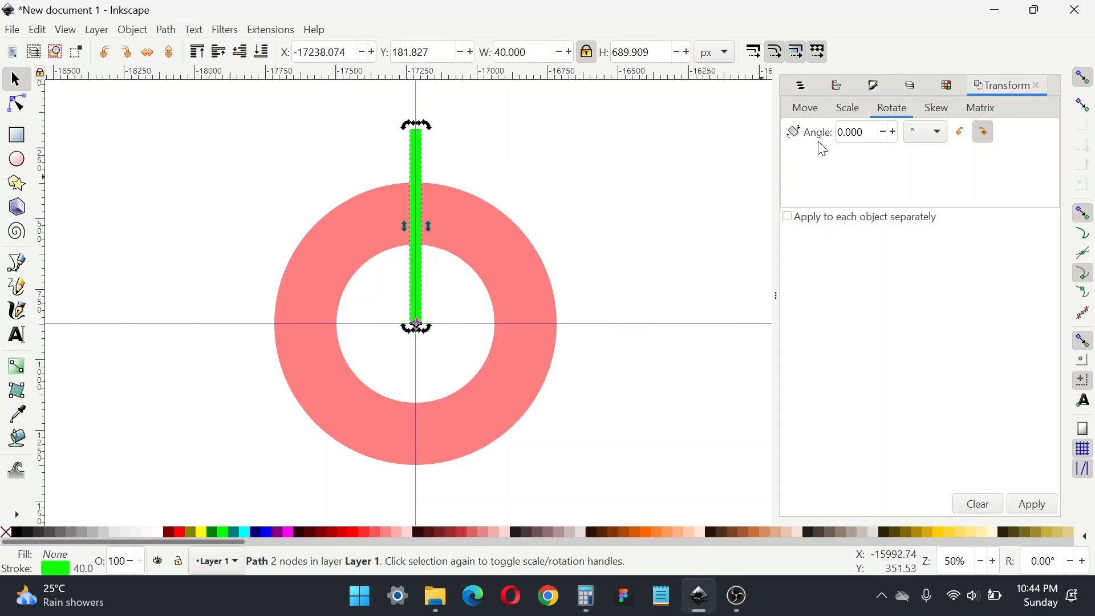
pyautogui.click(850, 133)
pyautogui.hotkey('ctrl', 'a')
pyautogui.write('51')
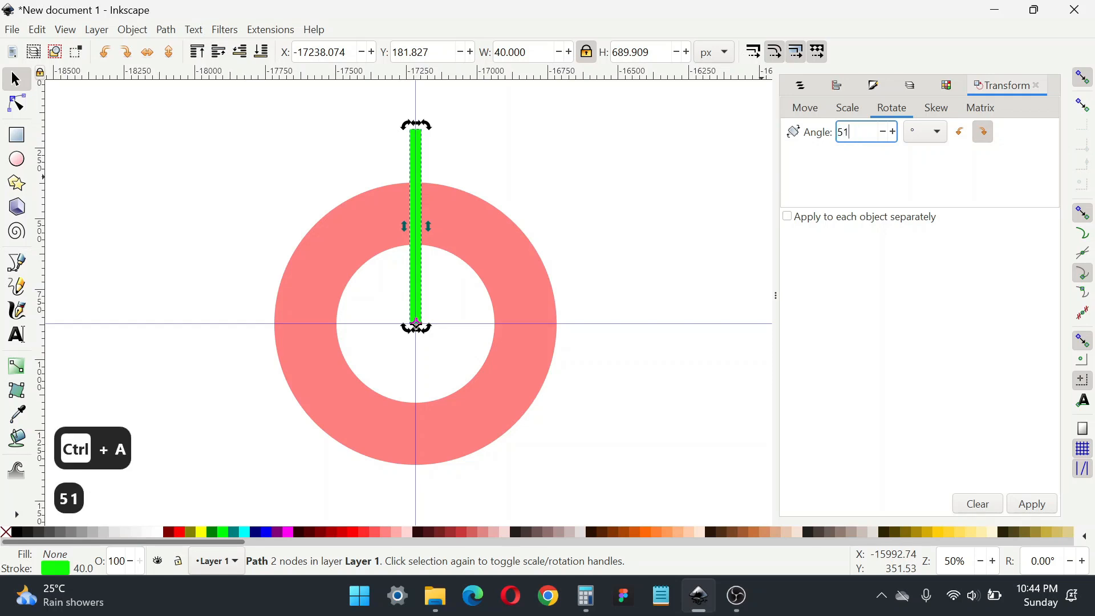
pyautogui.write('.43')
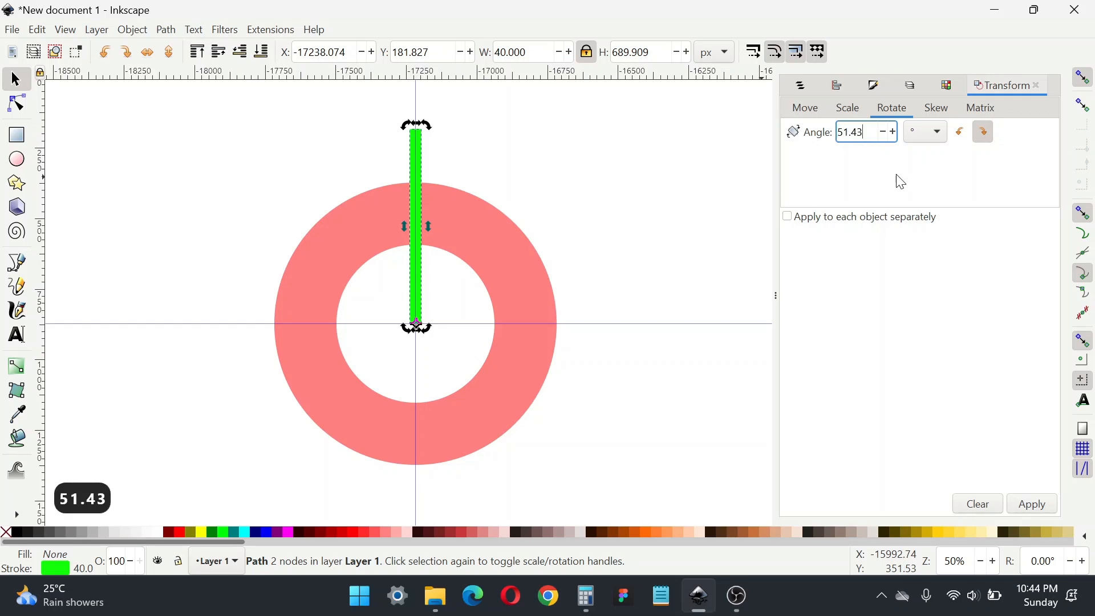
pyautogui.click(1031, 507)
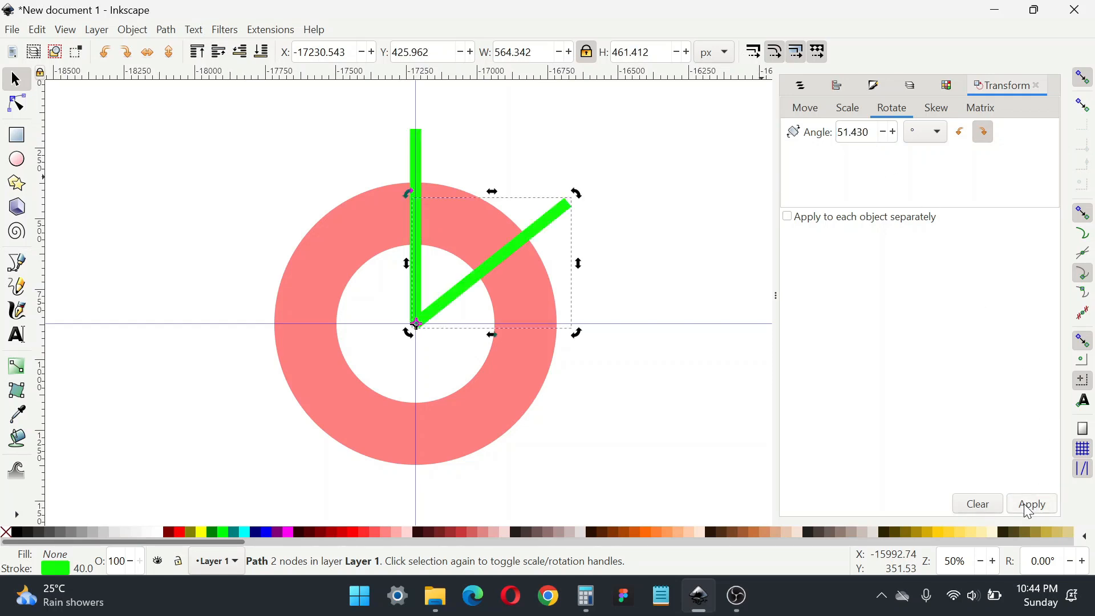
# Make five more copies of the green line, rotating each 51.43° further clockwise, for seven evenly spaced spokes
pyautogui.hotkey('ctrl', 'd')
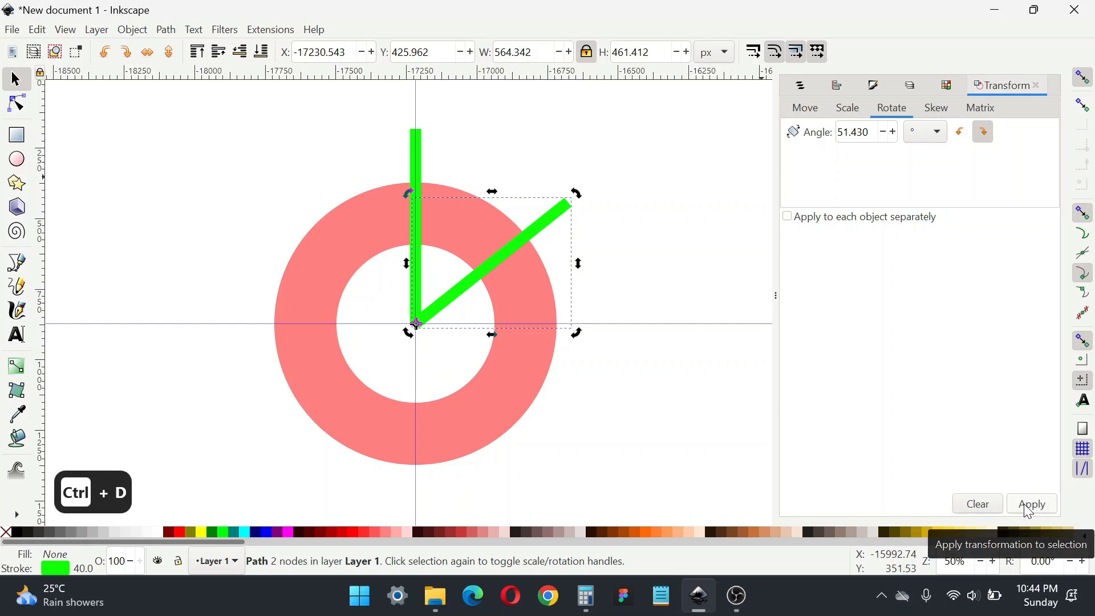
pyautogui.click(1024, 506)
pyautogui.hotkey('ctrl', 'd')
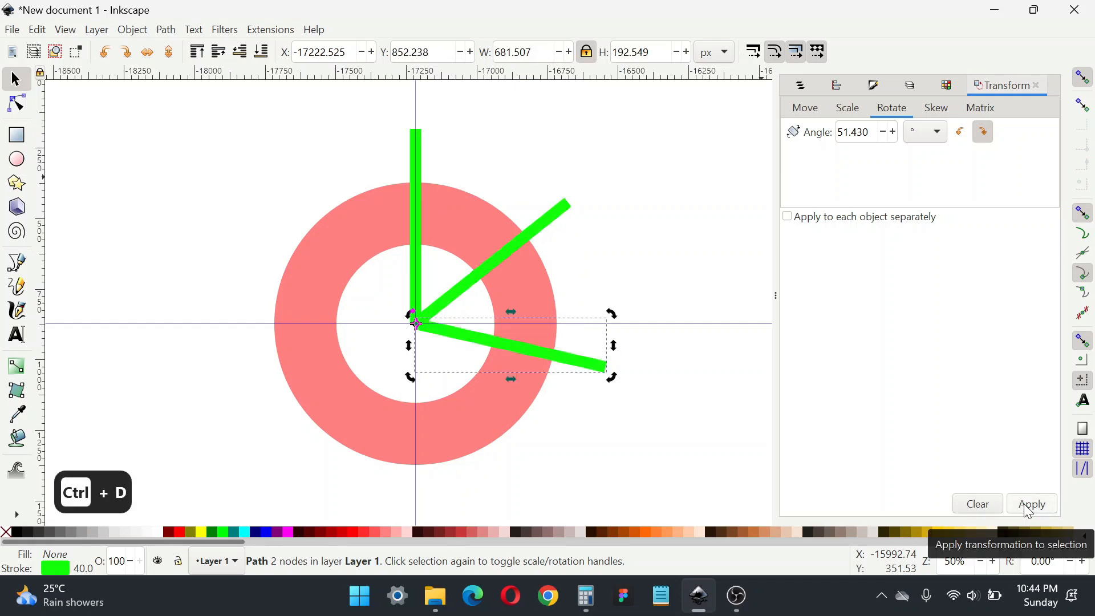
pyautogui.click(1027, 509)
pyautogui.hotkey('ctrl', 'd')
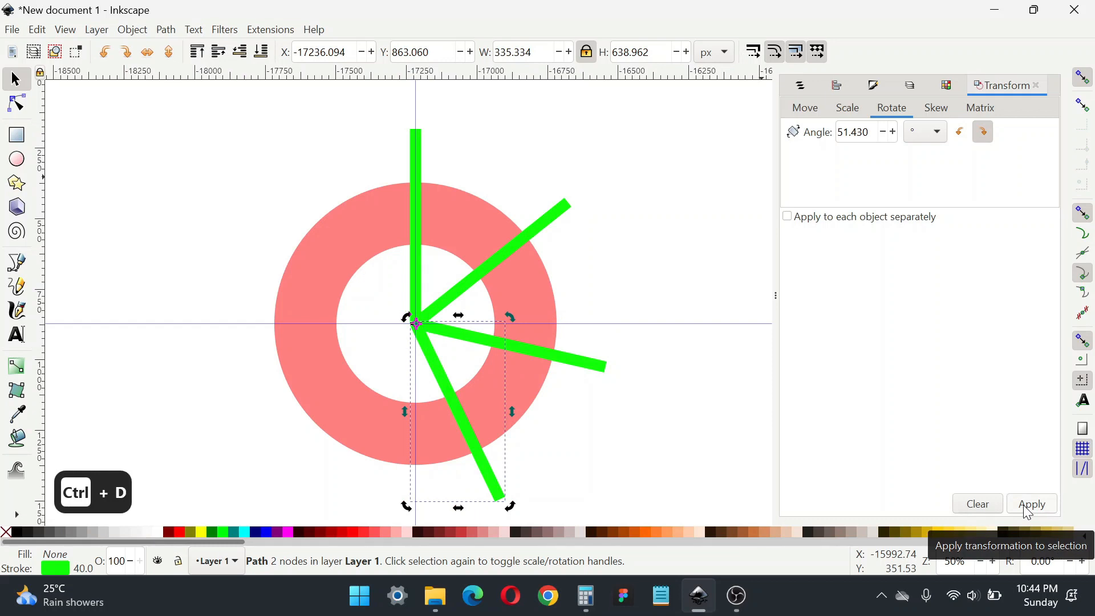
pyautogui.click(1024, 505)
pyautogui.hotkey('ctrl', 'd')
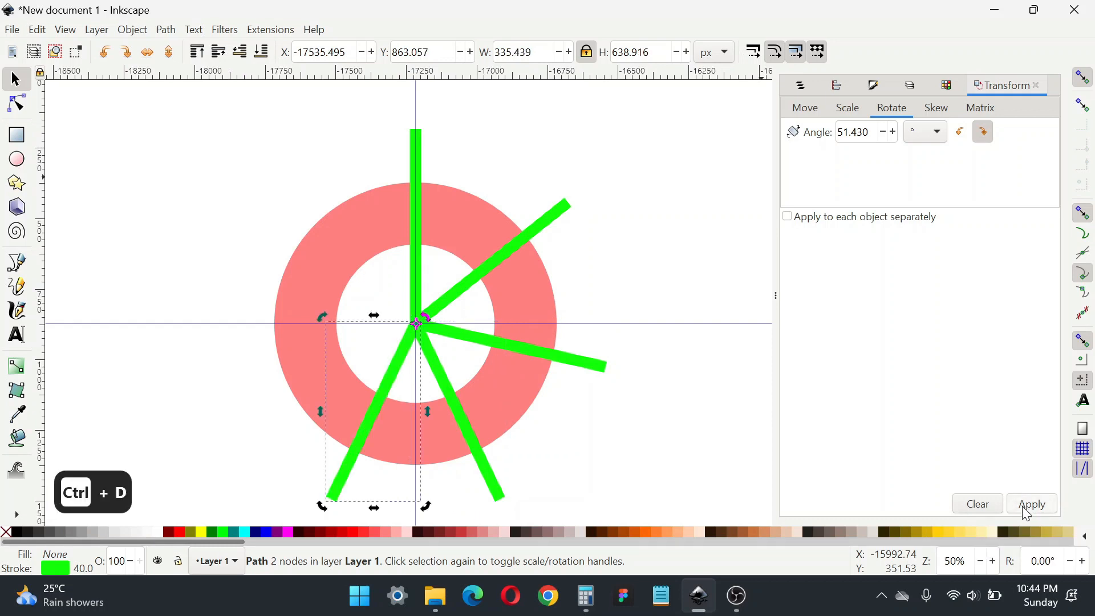
pyautogui.click(1022, 505)
pyautogui.hotkey('ctrl', 'd')
pyautogui.click(1028, 509)
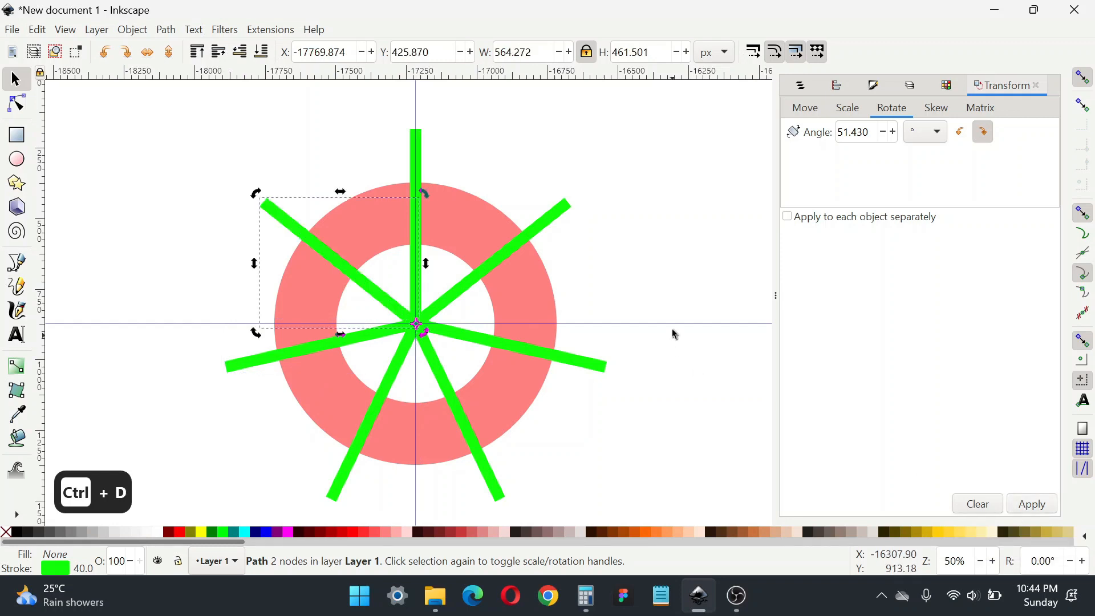
# Select all seven green lines by their matching stroke color
pyautogui.click(627, 318)
pyautogui.click(419, 166)
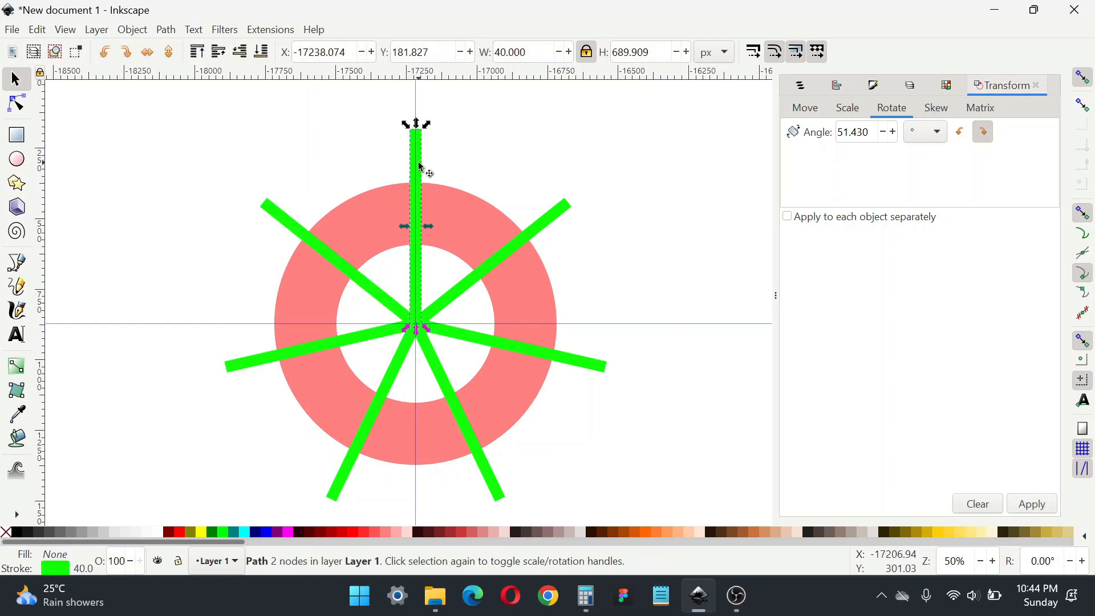
pyautogui.rightClick(419, 167)
pyautogui.moveTo(588, 337)
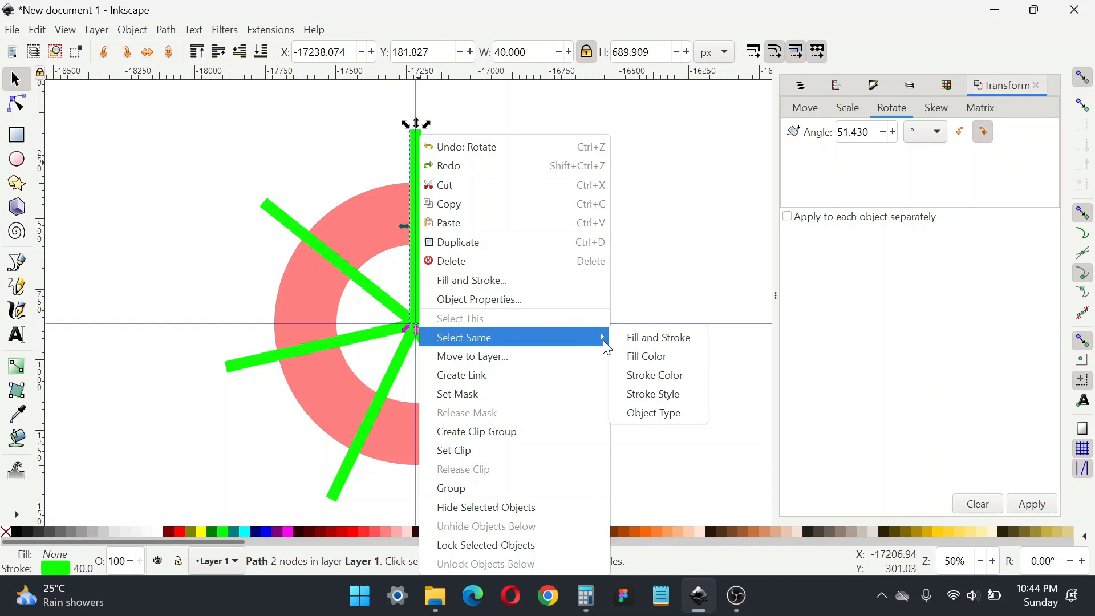
pyautogui.click(664, 375)
pyautogui.moveTo(551, 219); pyautogui.dragTo(640, 186)
pyautogui.hotkey('ctrl', 'z')
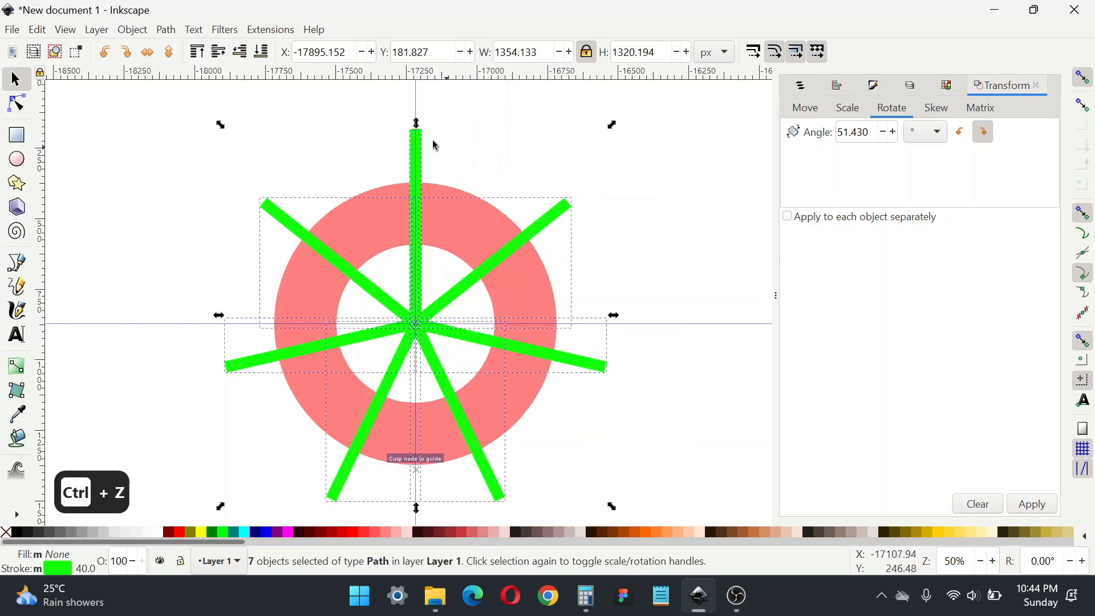
# Convert the strokes of the seven green lines to paths and unite them into one shape
pyautogui.click(171, 30)
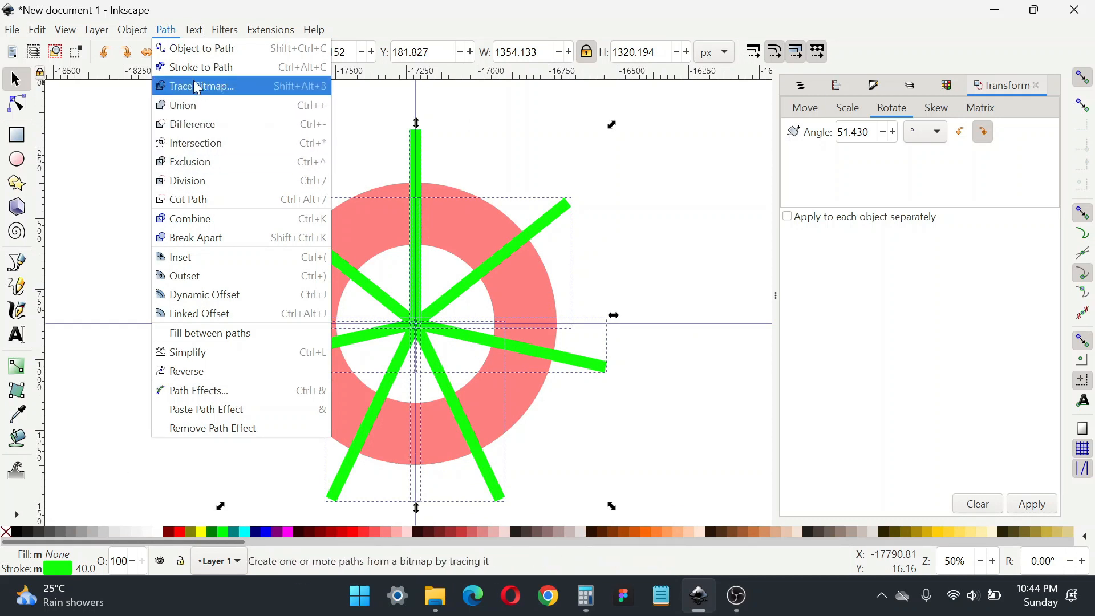
pyautogui.click(195, 67)
pyautogui.click(166, 30)
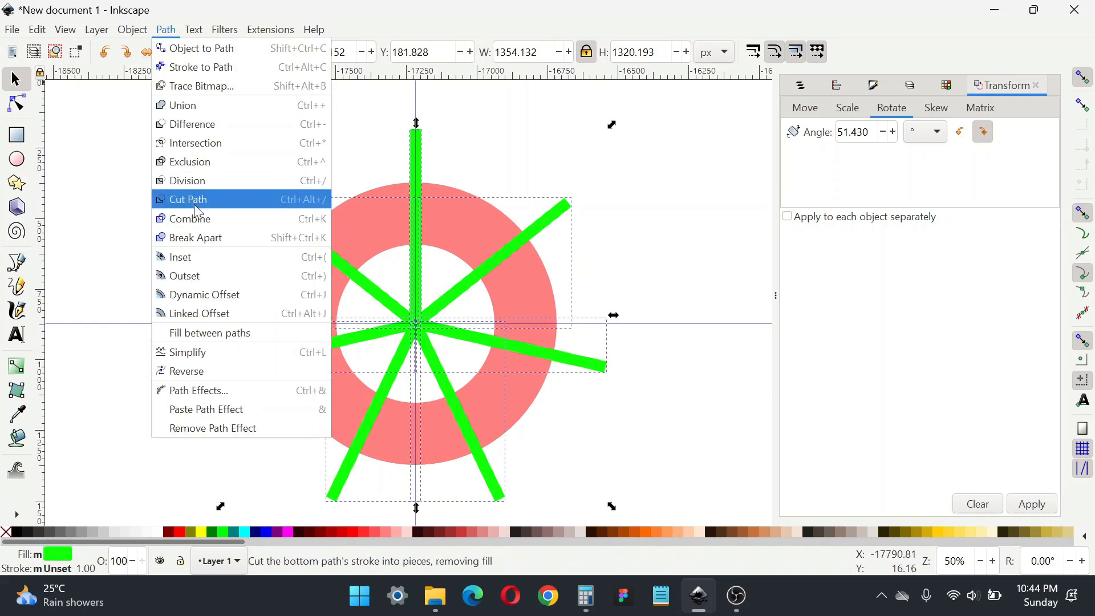
pyautogui.click(223, 109)
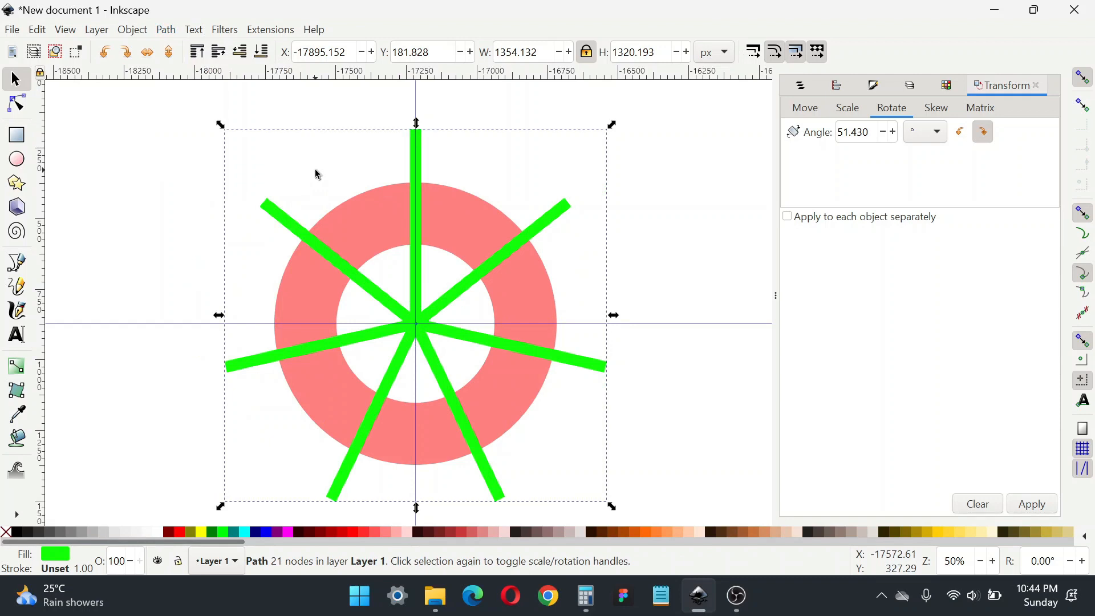
pyautogui.press('Escape')
# With path snapping enabled, draw a closed four-sided Pen path over the ring section between the vertical spoke and the next spoke clockwise
pyautogui.keyDown('ctrl'); pyautogui.scroll(1, 448, 239); pyautogui.keyUp('ctrl')
pyautogui.scroll(3, 453, 231)
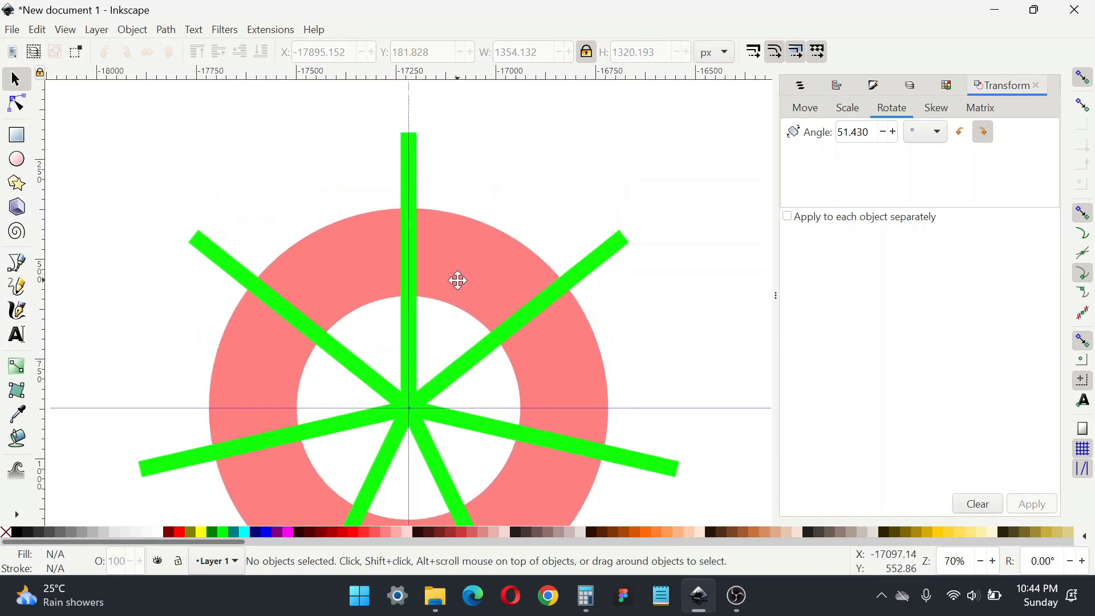
pyautogui.click(16, 268)
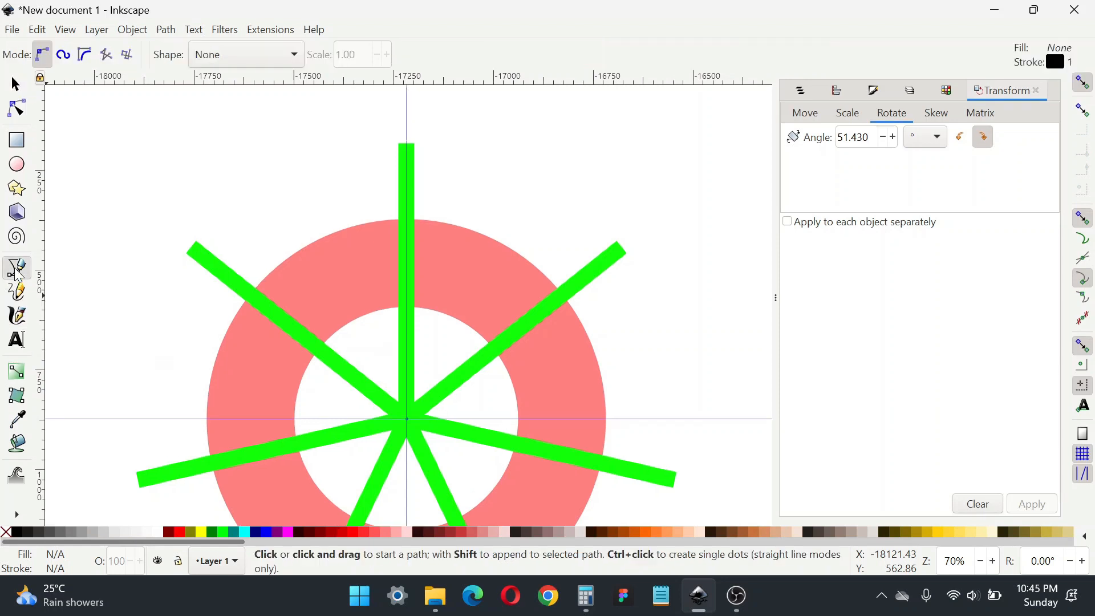
pyautogui.click(1084, 239)
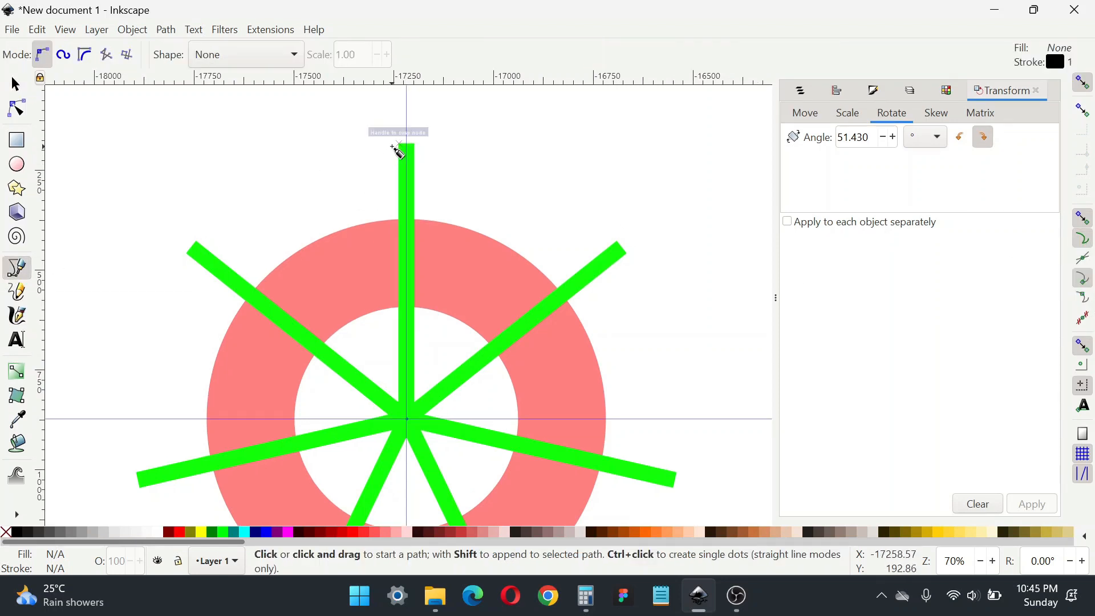
pyautogui.click(393, 147)
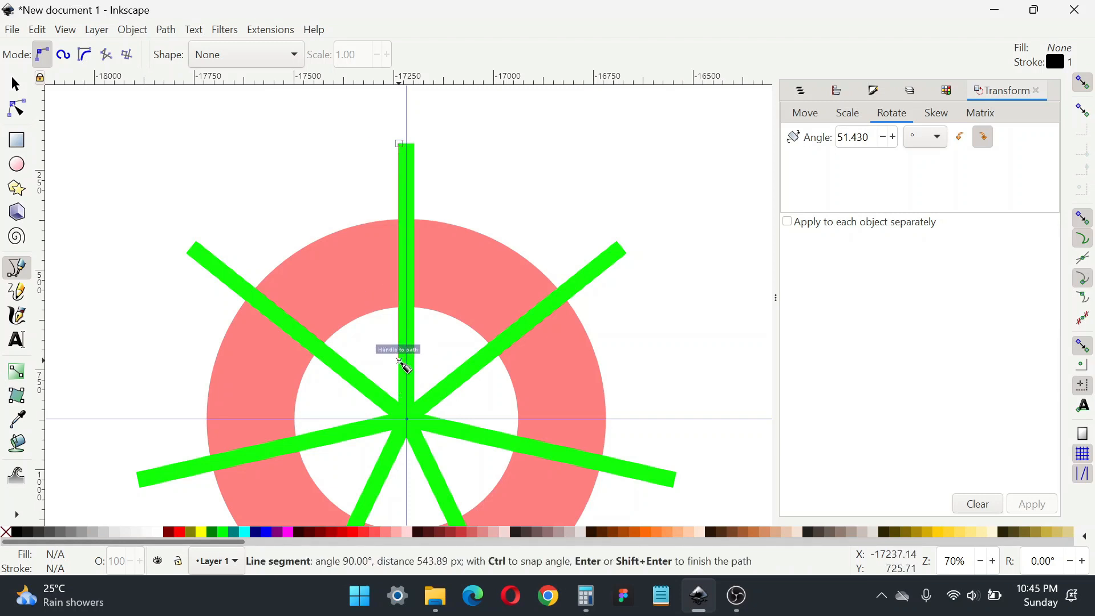
pyautogui.click(400, 362)
pyautogui.click(626, 251)
pyautogui.click(401, 146)
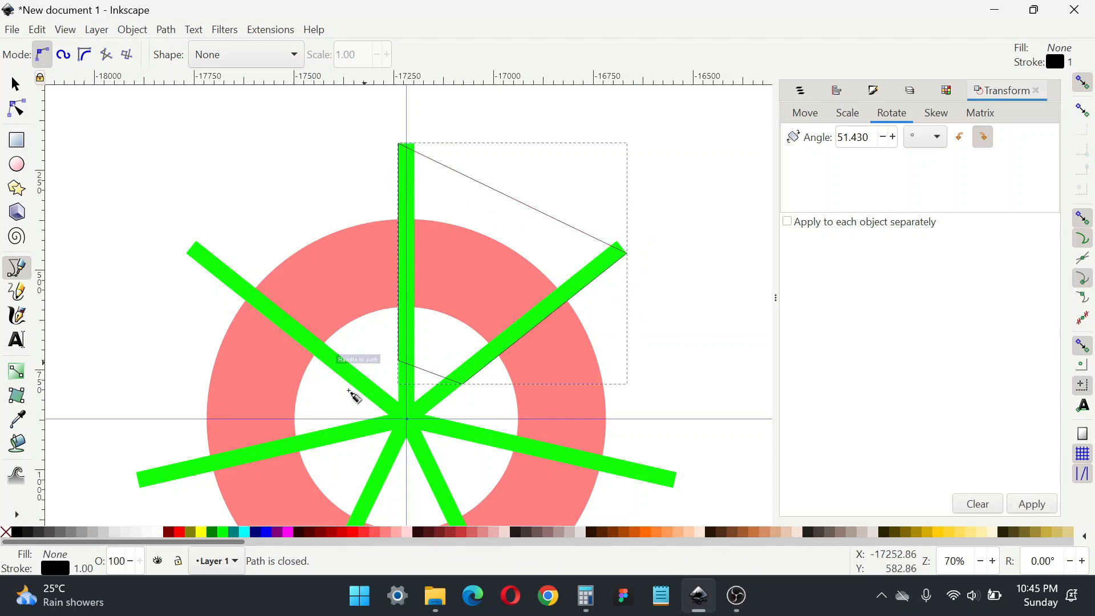
# Fill the four-sided path with magenta and remove its stroke
pyautogui.click(289, 532)
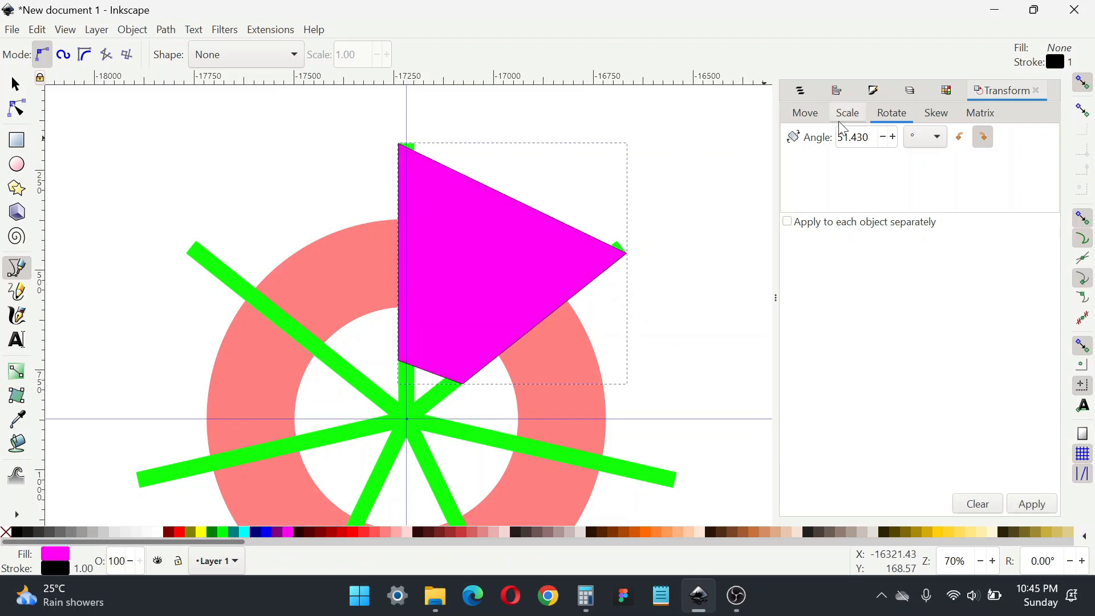
pyautogui.hotkey('ctrl', 'shift', 'f')
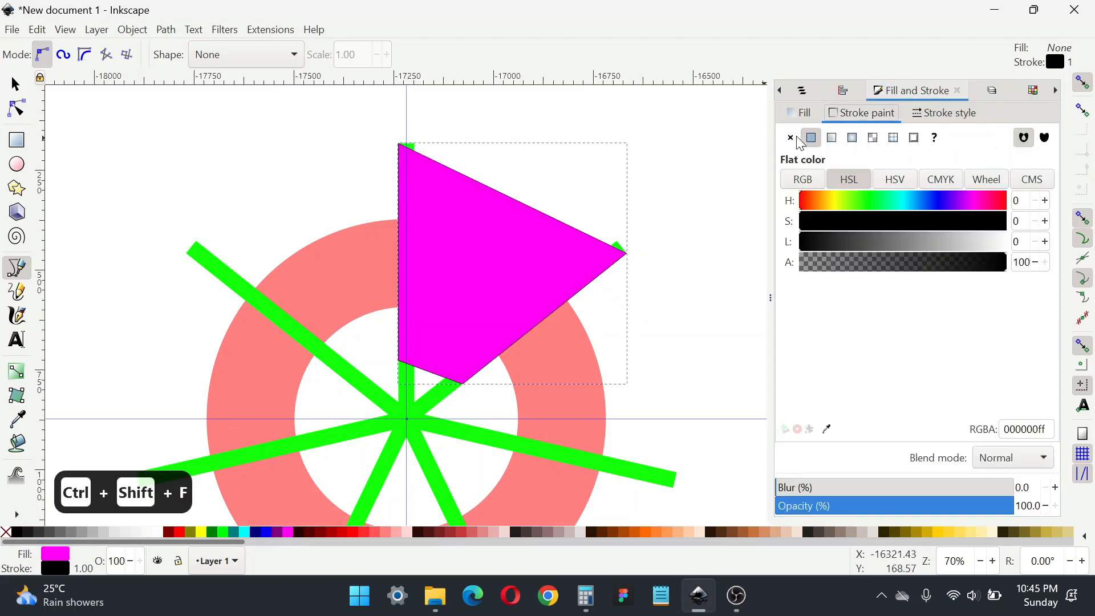
pyautogui.click(790, 137)
pyautogui.click(800, 113)
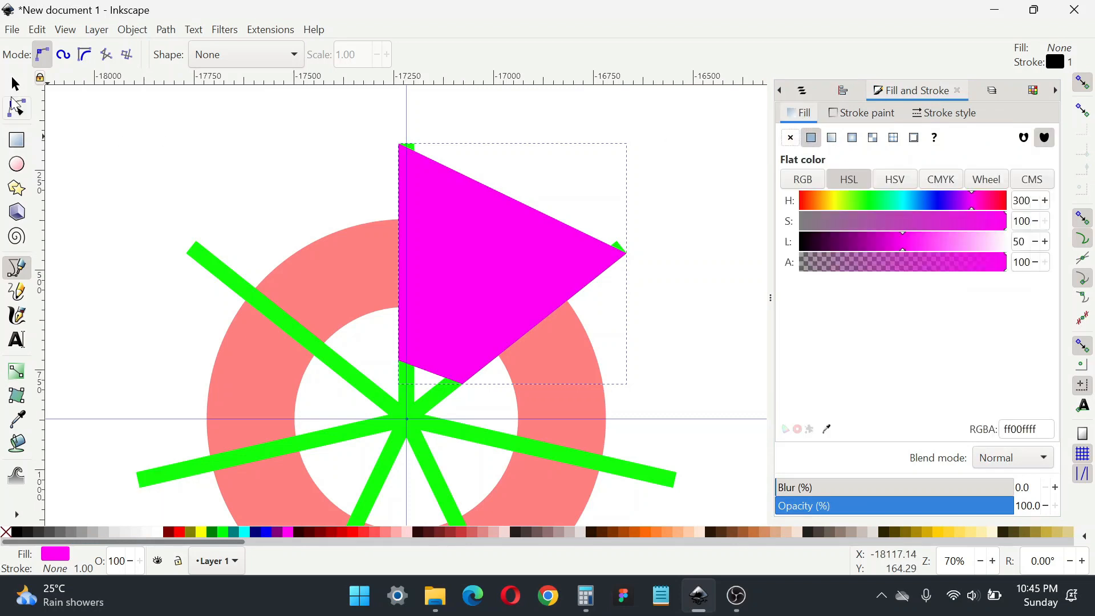
# Intersect the magenta shape with the ring to leave a single ring segment
pyautogui.click(15, 84)
pyautogui.keyDown('shift'); pyautogui.click(329, 266); pyautogui.keyUp('shift')
pyautogui.scroll(-2, 320, 274)
pyautogui.moveTo(286, 311); pyautogui.dragTo(527, 255)
pyautogui.hotkey('ctrl', 'z')
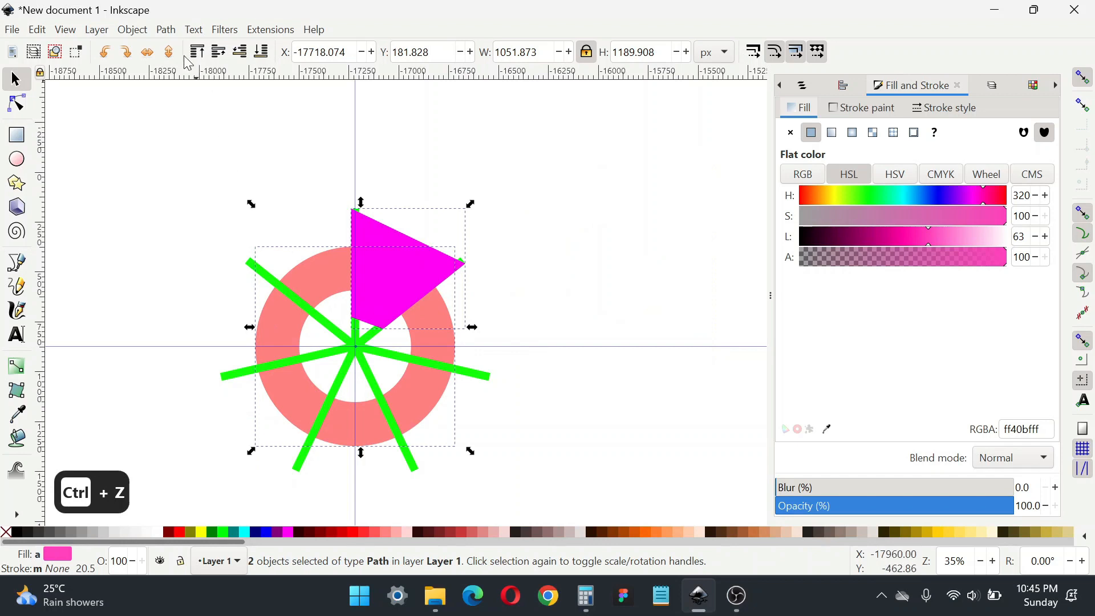
pyautogui.click(166, 29)
pyautogui.click(219, 144)
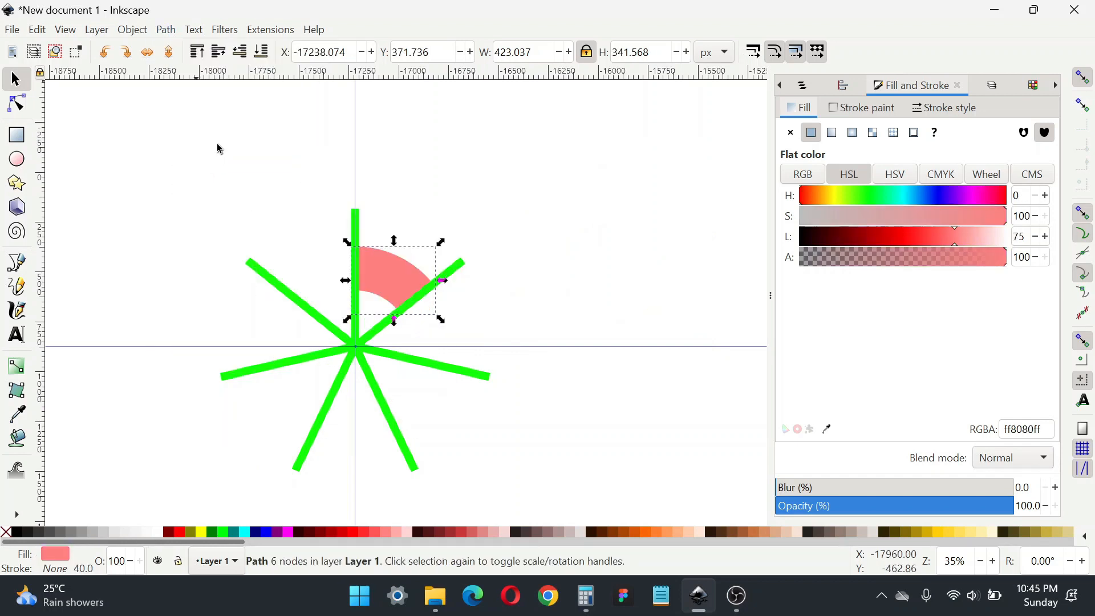
pyautogui.press('Escape')
# Add a vertical and a horizontal guide crossing at the ring segment's rotation centre
pyautogui.hscroll(-2, 456, 297)
pyautogui.scroll(2, 462, 265)
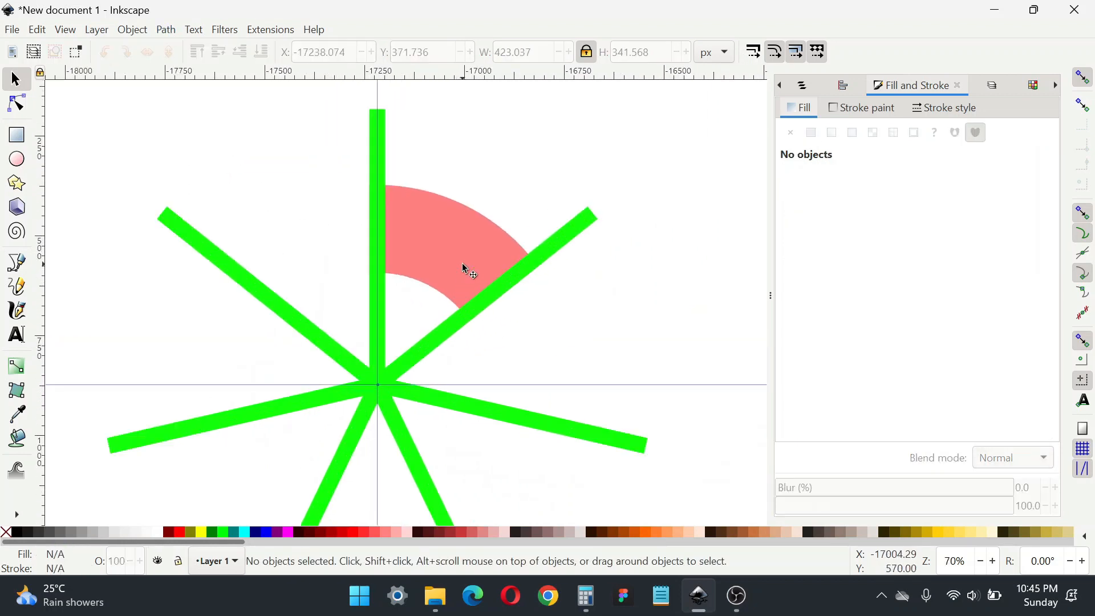
pyautogui.click(474, 252)
pyautogui.click(474, 252)
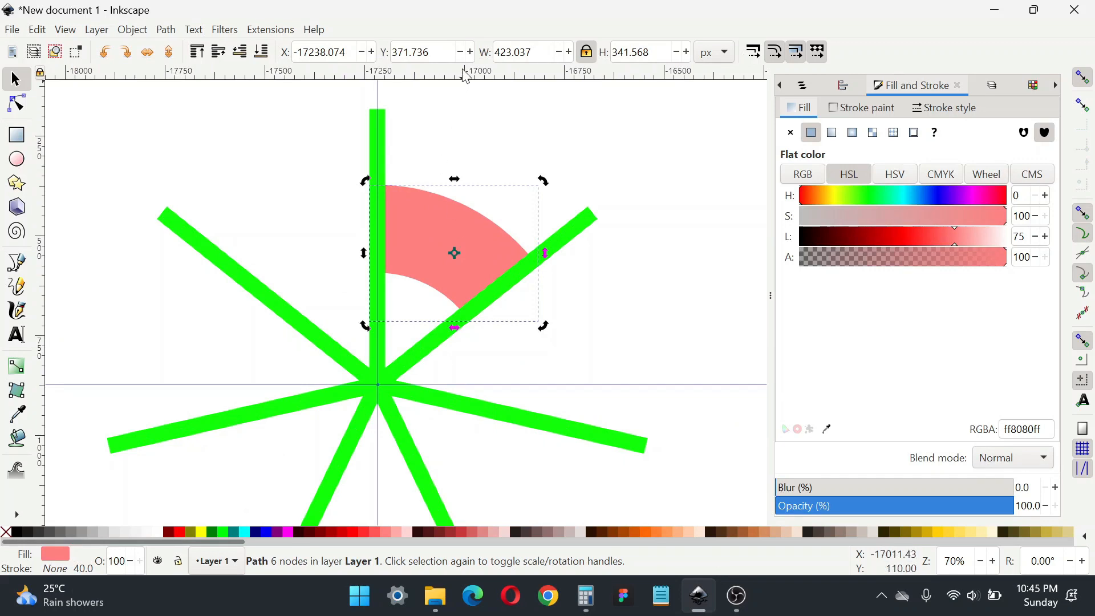
pyautogui.moveTo(466, 74); pyautogui.dragTo(455, 254)
pyautogui.moveTo(43, 246); pyautogui.dragTo(454, 254)
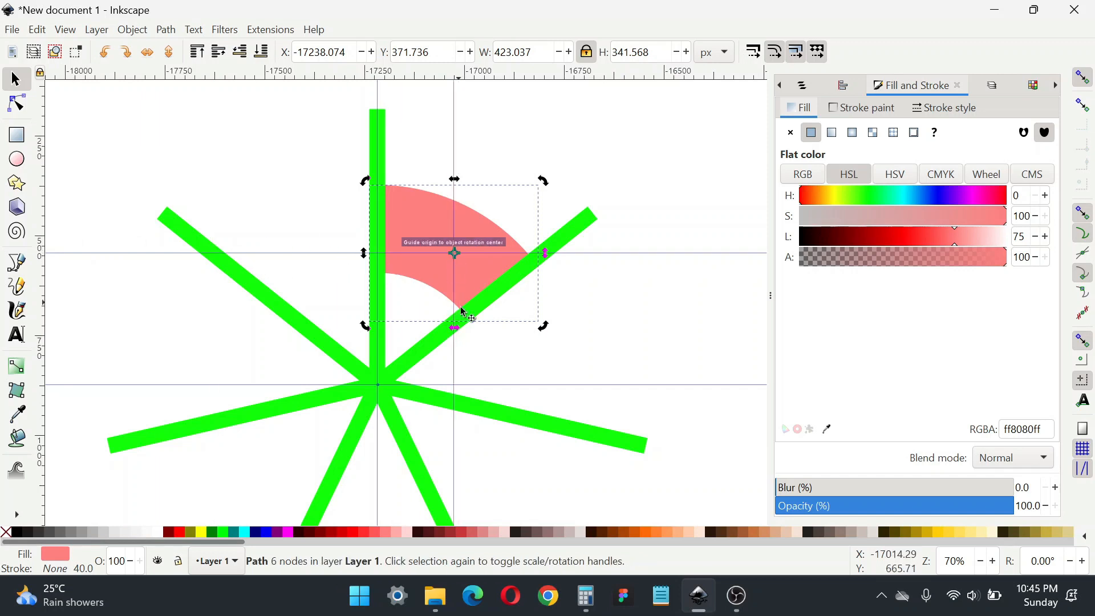
pyautogui.moveTo(476, 343); pyautogui.dragTo(503, 312)
pyautogui.click(663, 332)
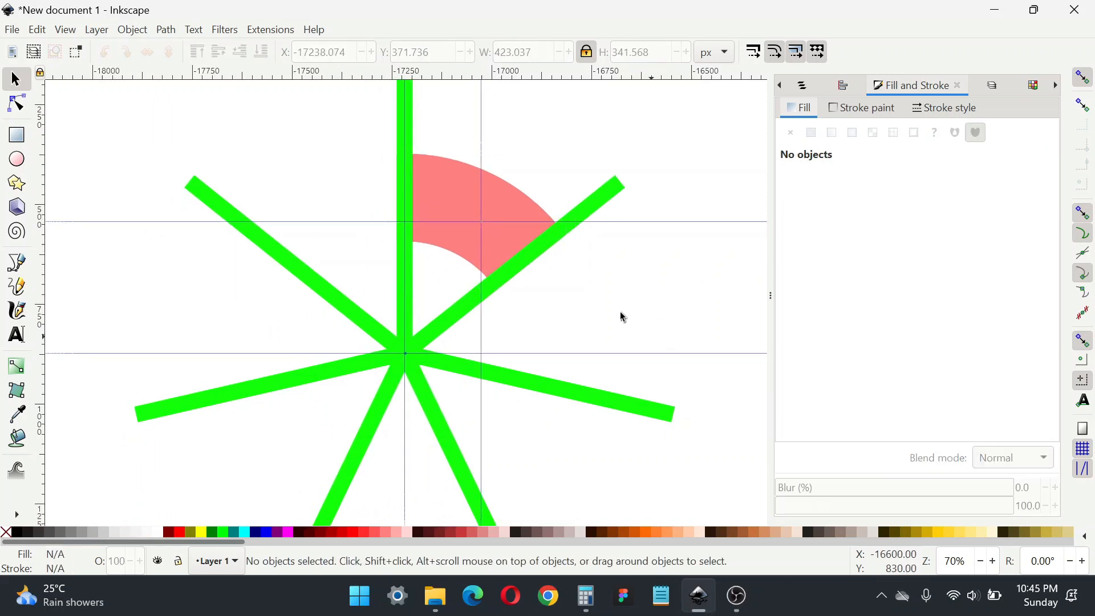
# Move the ring segment's rotation centre to the guide intersection where the green spokes meet
pyautogui.click(526, 215)
pyautogui.click(517, 211)
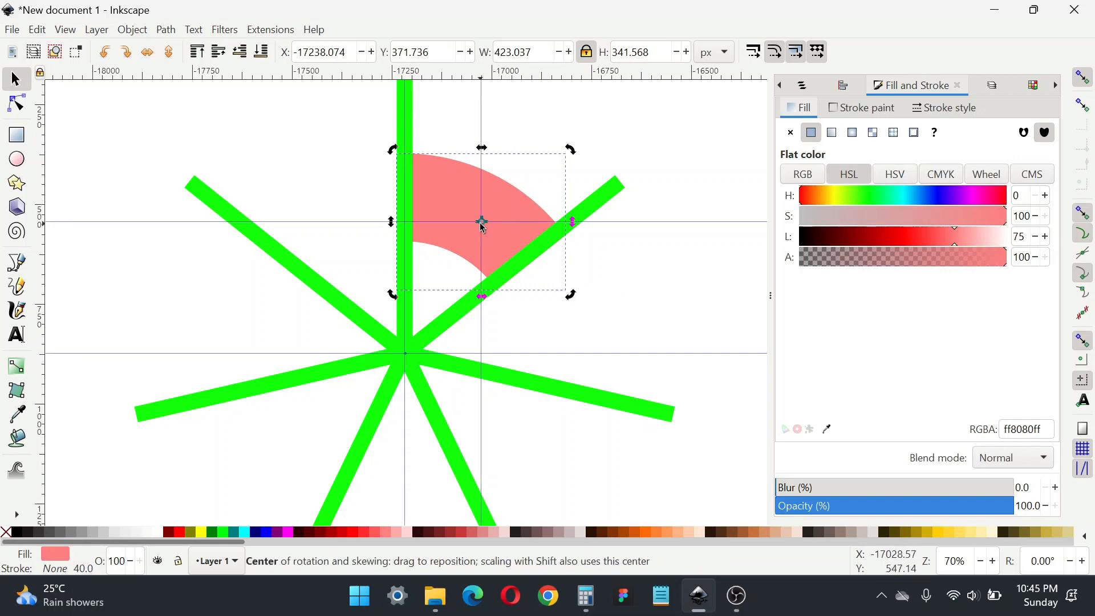
pyautogui.moveTo(483, 224); pyautogui.dragTo(408, 355)
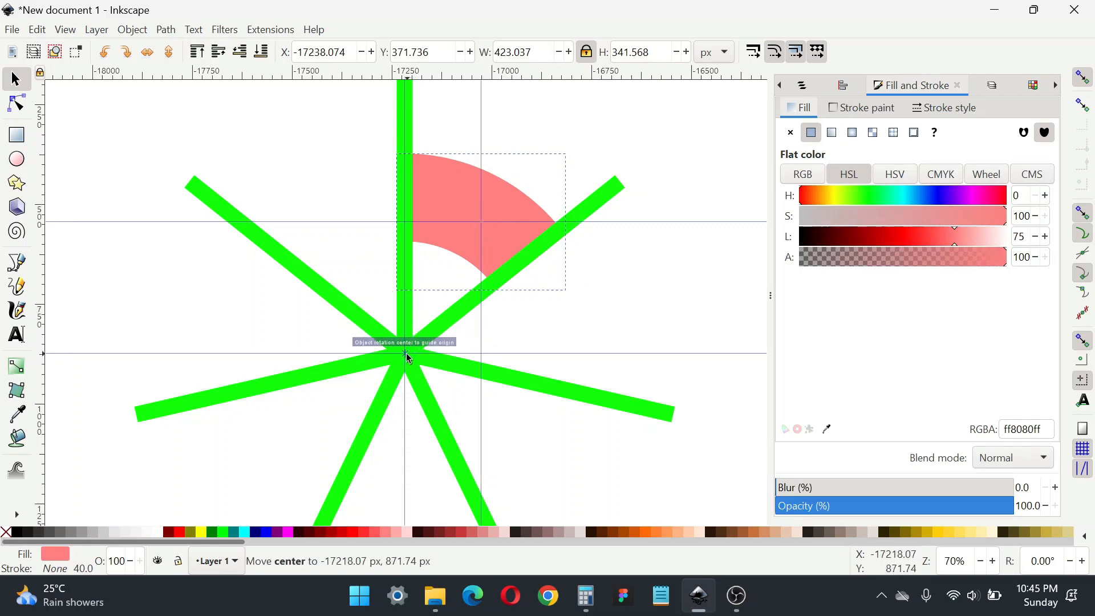
pyautogui.keyDown('ctrl'); pyautogui.scroll(-1, 489, 264); pyautogui.keyUp('ctrl')
pyautogui.moveTo(548, 180); pyautogui.dragTo(542, 233)
pyautogui.hotkey('ctrl', 'z')
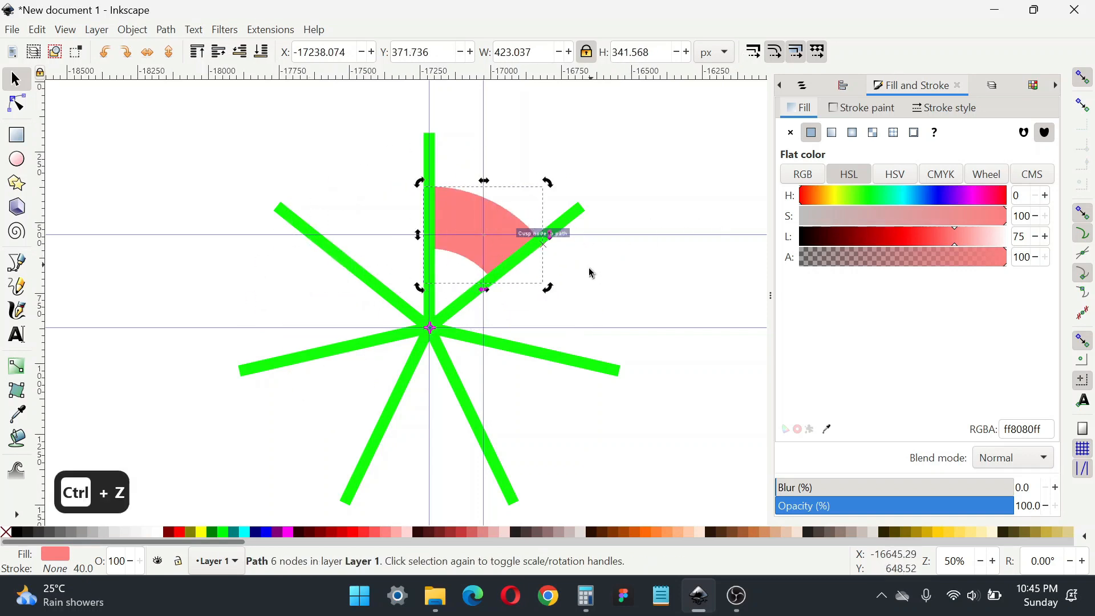
pyautogui.click(630, 277)
pyautogui.moveTo(474, 277); pyautogui.dragTo(505, 282)
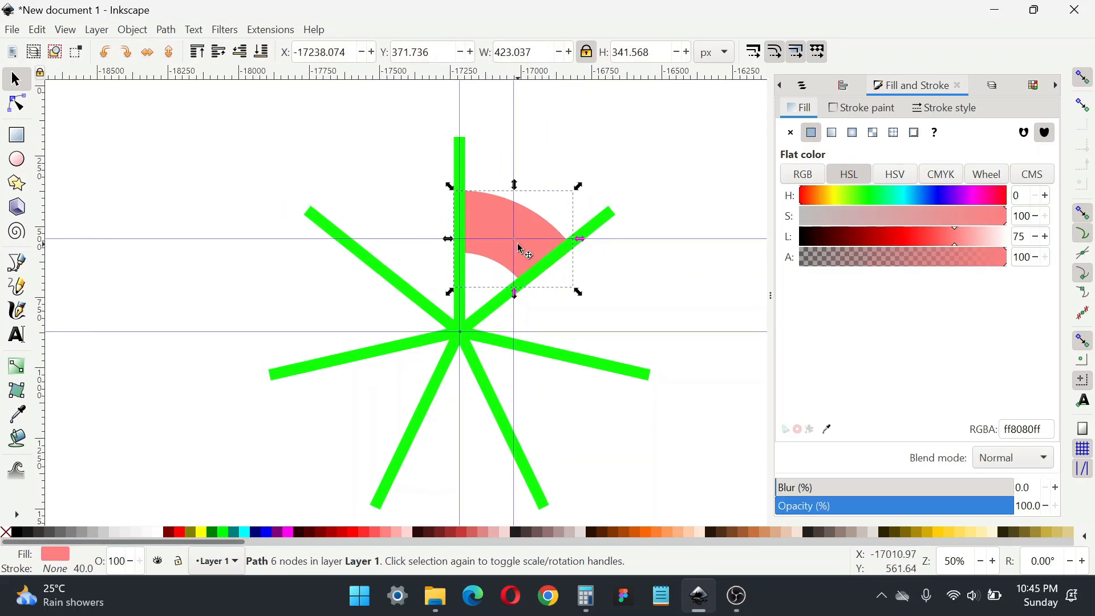
# Create a clone of the ring segment and rotate it 51.43° clockwise about the spokes' centre
pyautogui.click(38, 29)
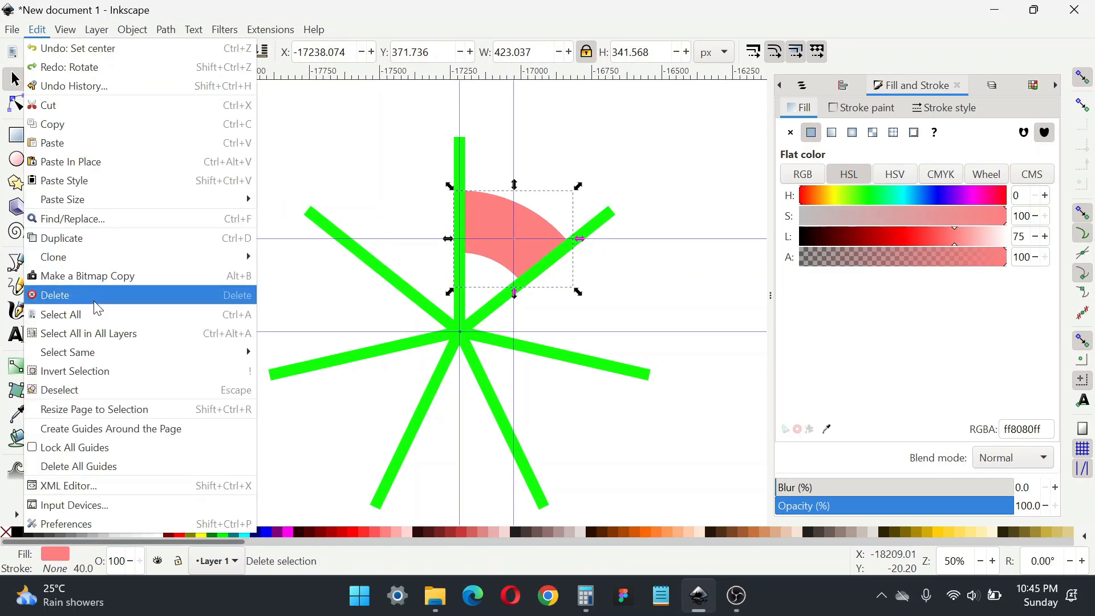
pyautogui.moveTo(174, 267)
pyautogui.click(289, 258)
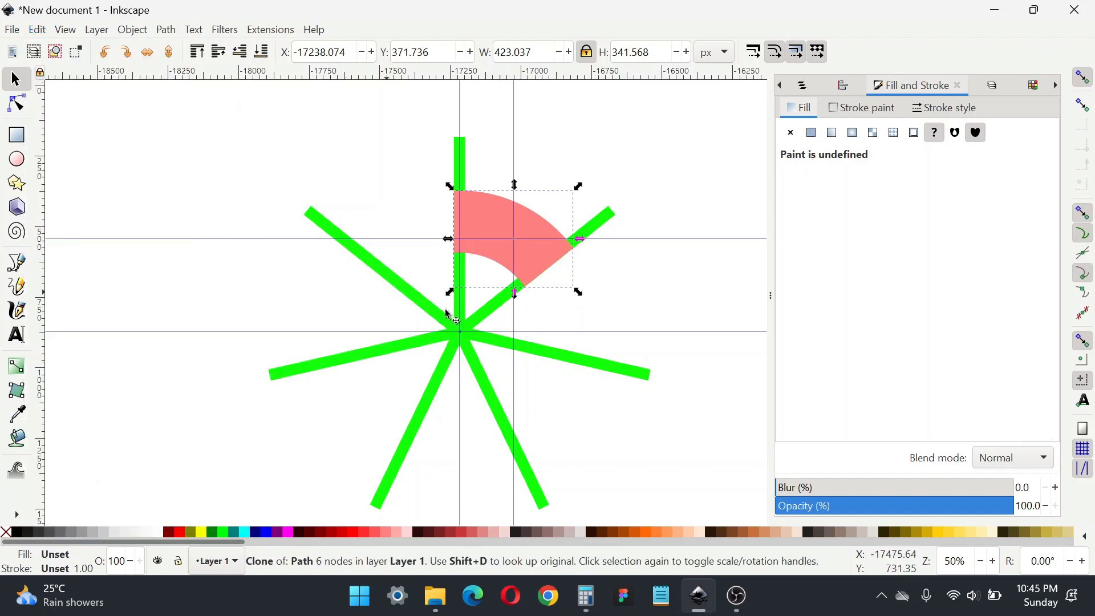
pyautogui.hscroll(4, 365, 288)
pyautogui.scroll(-1, 365, 288)
pyautogui.hscroll(1, 341, 283)
pyautogui.scroll(1, 341, 283)
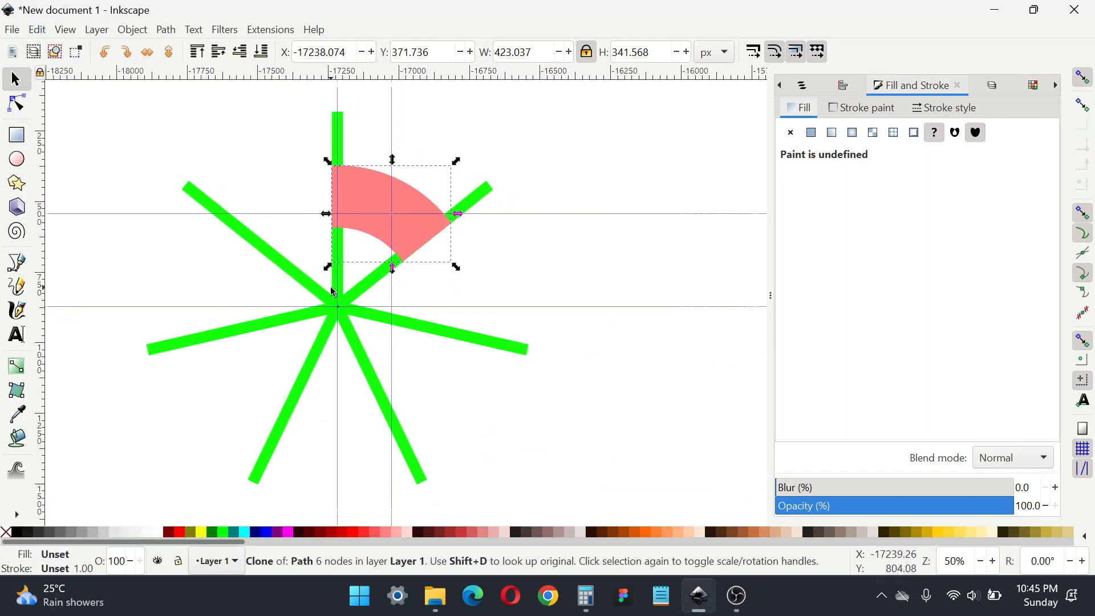
pyautogui.hotkey('ctrl', 'shift', 'm')
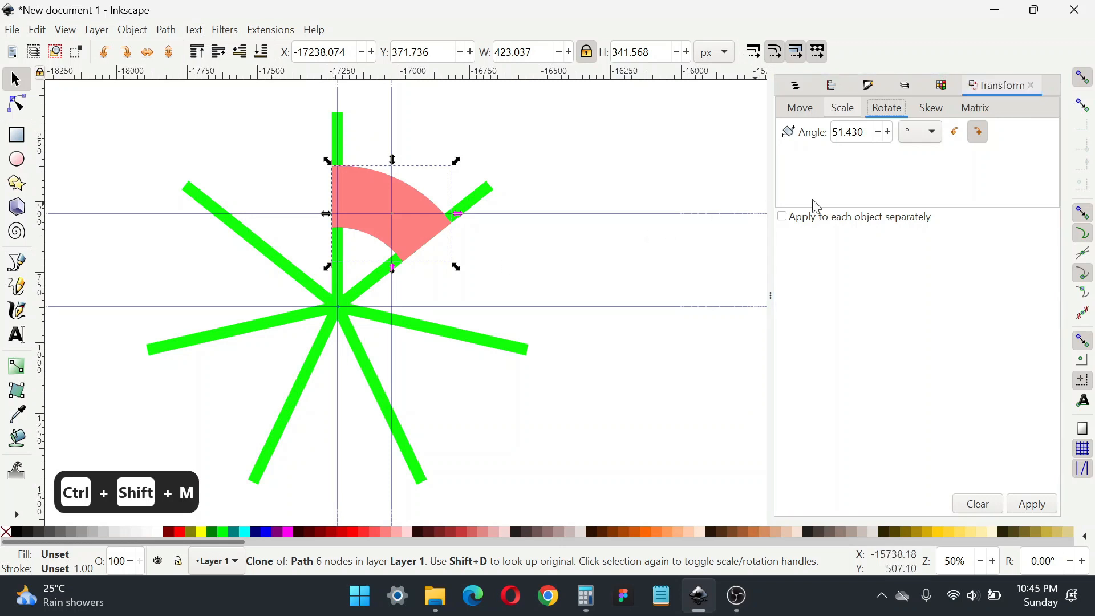
pyautogui.click(1032, 505)
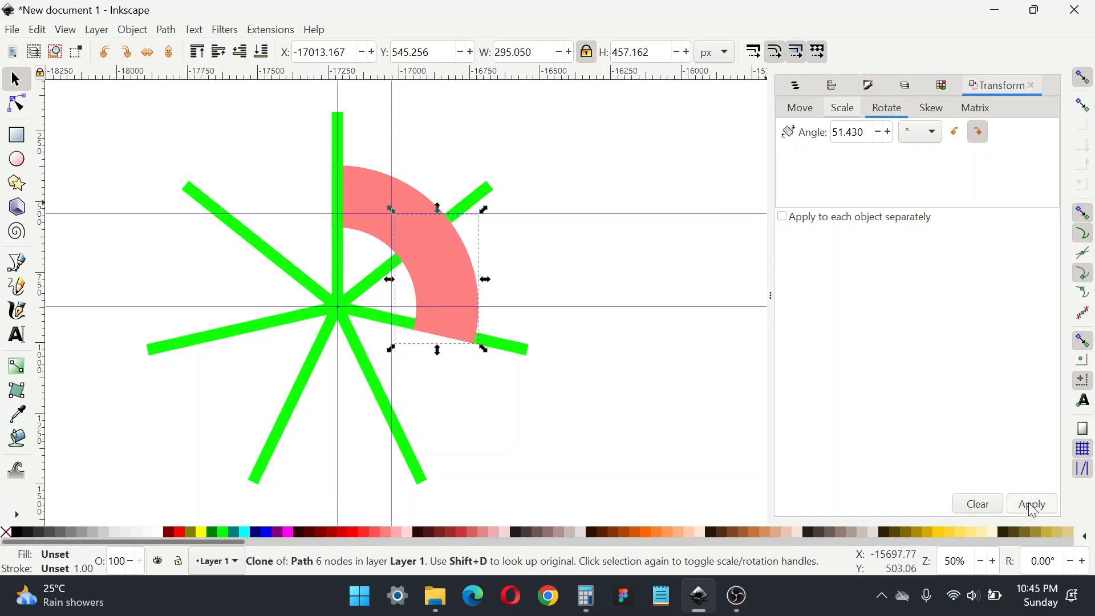
# Duplicate the clone five more times, rotating each copy 51.43° further clockwise to complete the ring
pyautogui.hotkey('ctrl', 'd')
pyautogui.click(1032, 504)
pyautogui.hotkey('ctrl', 'd')
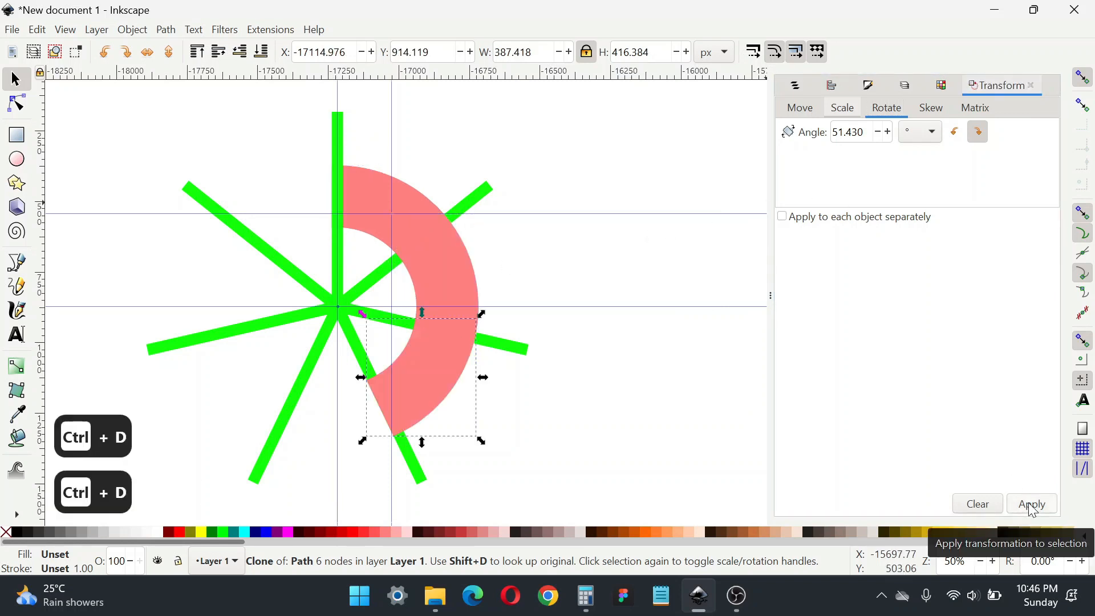
pyautogui.click(1032, 504)
pyautogui.hotkey('ctrl', 'd')
pyautogui.click(1032, 505)
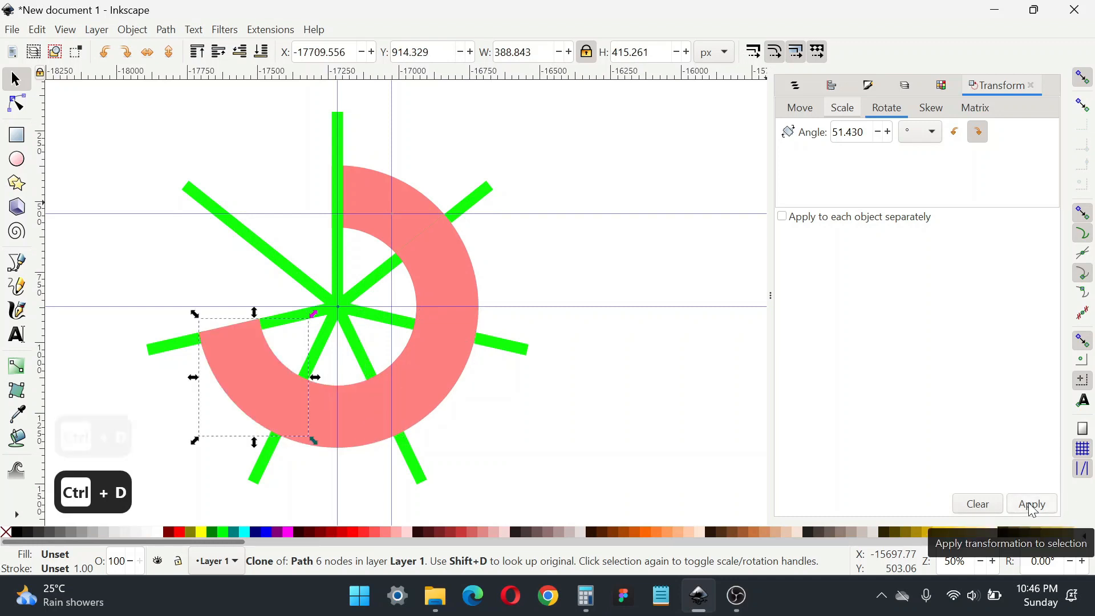
pyautogui.click(1032, 505)
pyautogui.hotkey('ctrl', 'd')
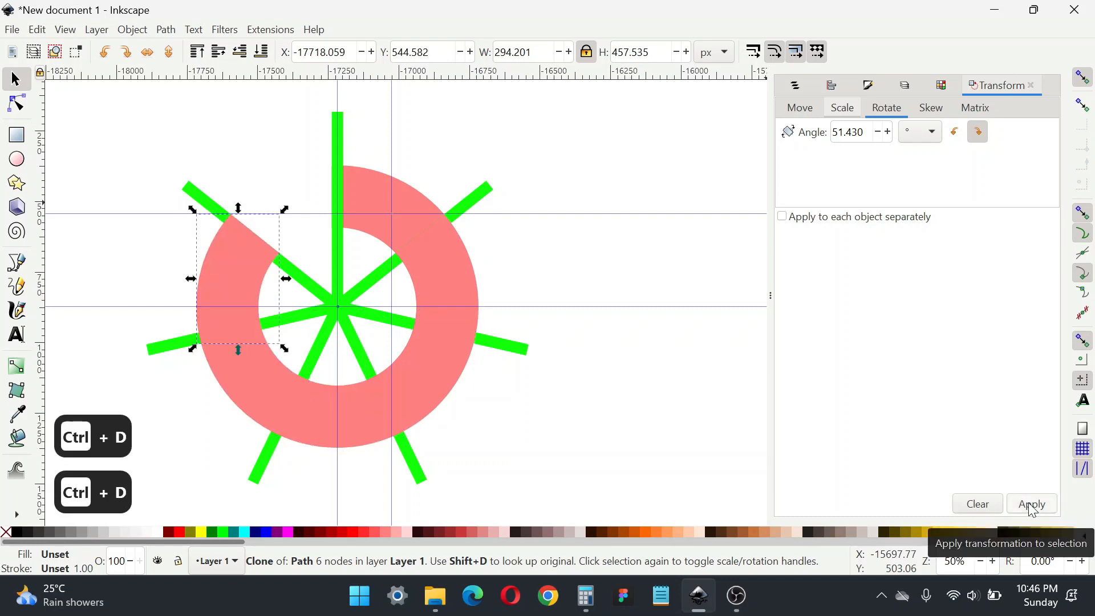
pyautogui.click(1032, 505)
# Raise the united green spokes to the top, above the ring segments
pyautogui.click(341, 137)
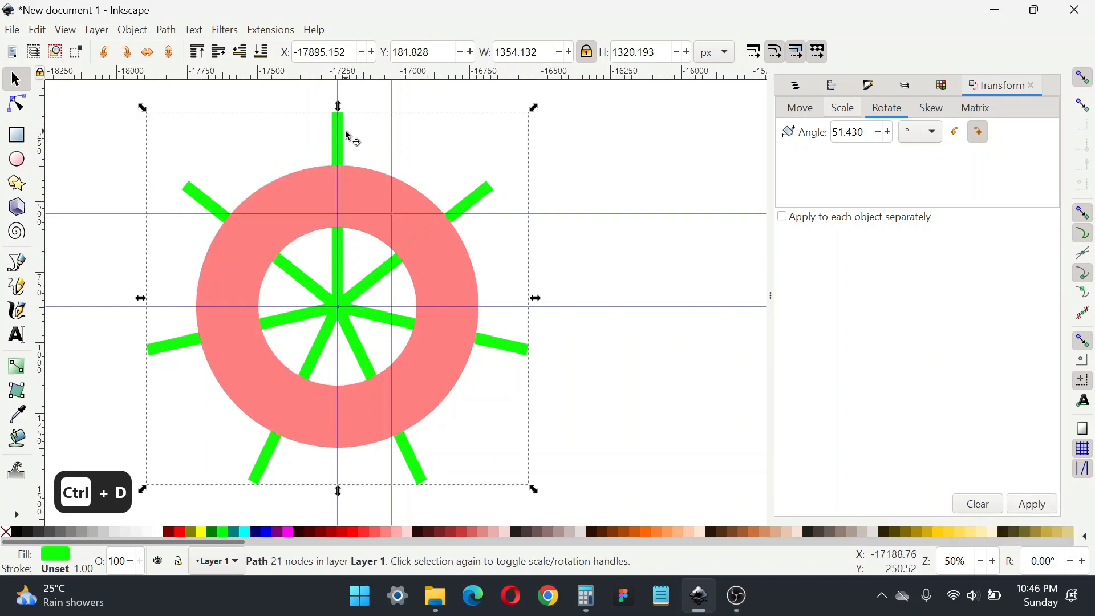
pyautogui.click(198, 52)
pyautogui.click(449, 188)
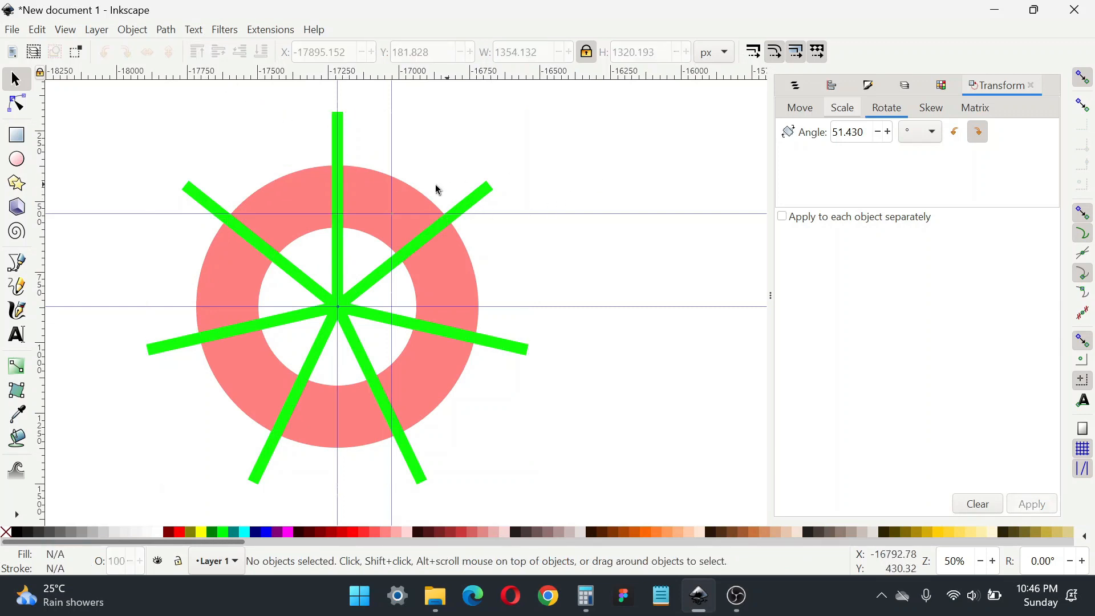
# Move the original upper-right segment's rotation centre to the guide intersection at its own middle, then turn off snapping
pyautogui.click(412, 198)
pyautogui.click(413, 216)
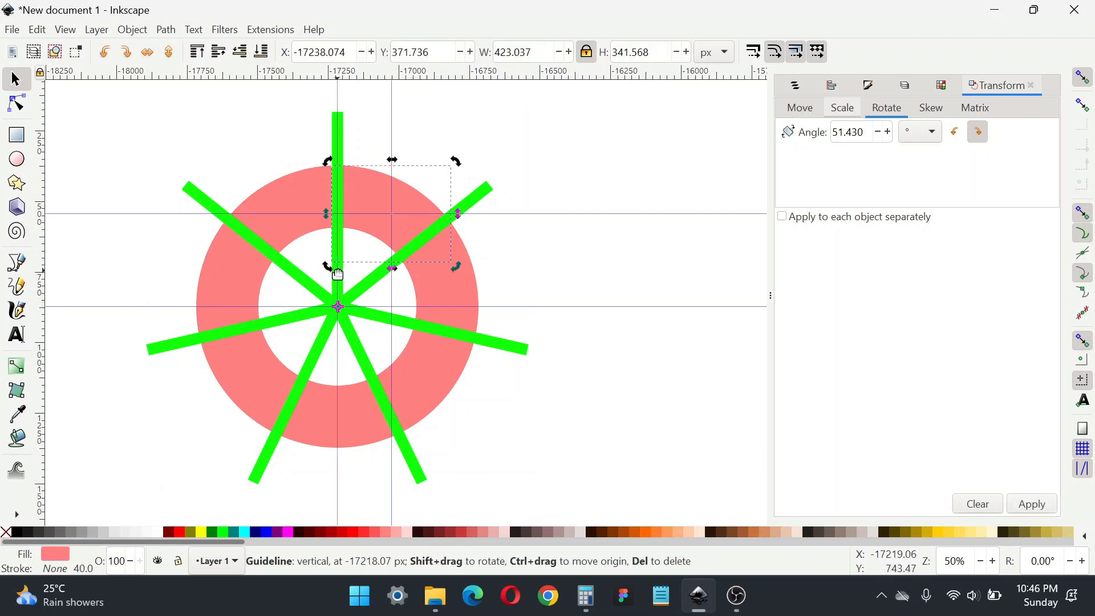
pyautogui.scroll(1, 359, 320)
pyautogui.moveTo(339, 322); pyautogui.dragTo(414, 191)
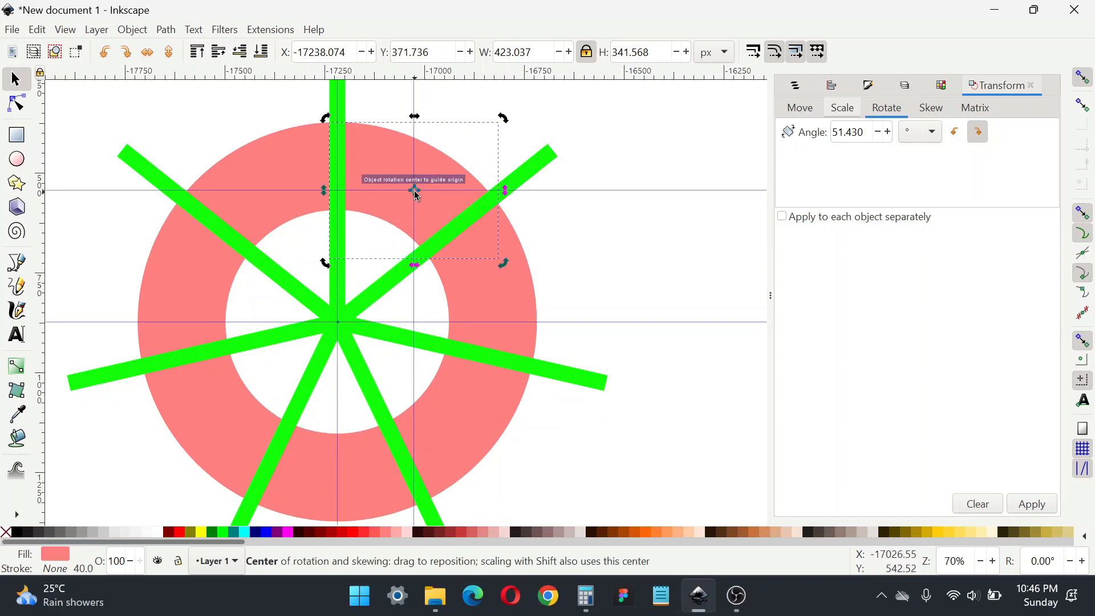
pyautogui.click(609, 266)
pyautogui.moveTo(526, 255); pyautogui.dragTo(577, 300)
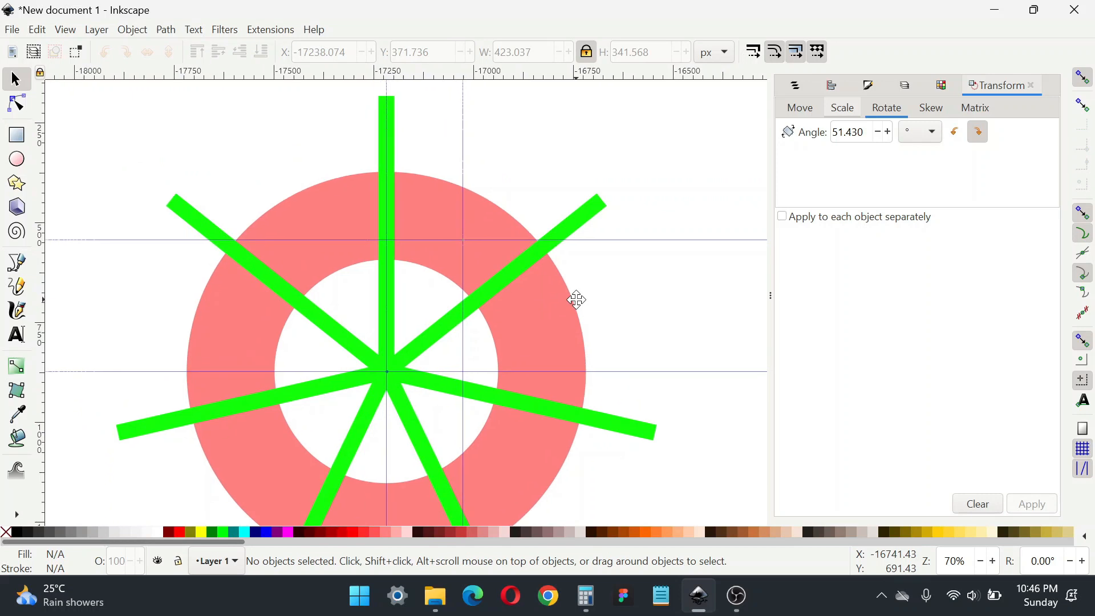
pyautogui.click(488, 229)
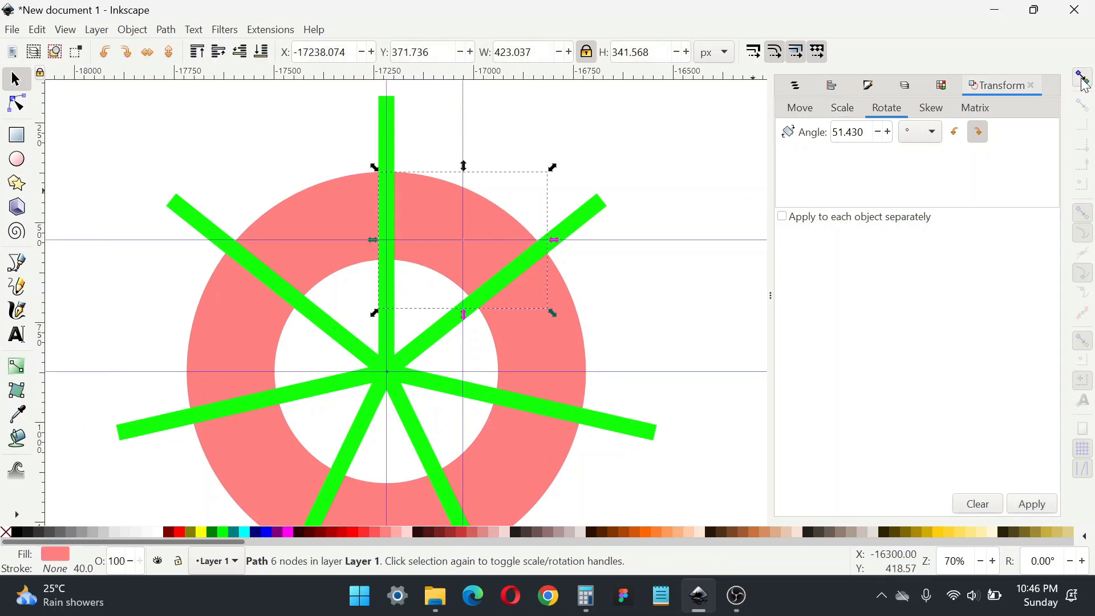
# Try several freehand rotations of the original ring segment about its own centre
pyautogui.click(502, 230)
pyautogui.moveTo(555, 170); pyautogui.dragTo(501, 111)
pyautogui.scroll(-2, 520, 180)
pyautogui.moveTo(512, 178); pyautogui.dragTo(547, 217)
pyautogui.scroll(1, 544, 221)
pyautogui.scroll(-2, 542, 219)
pyautogui.moveTo(540, 173); pyautogui.dragTo(549, 214)
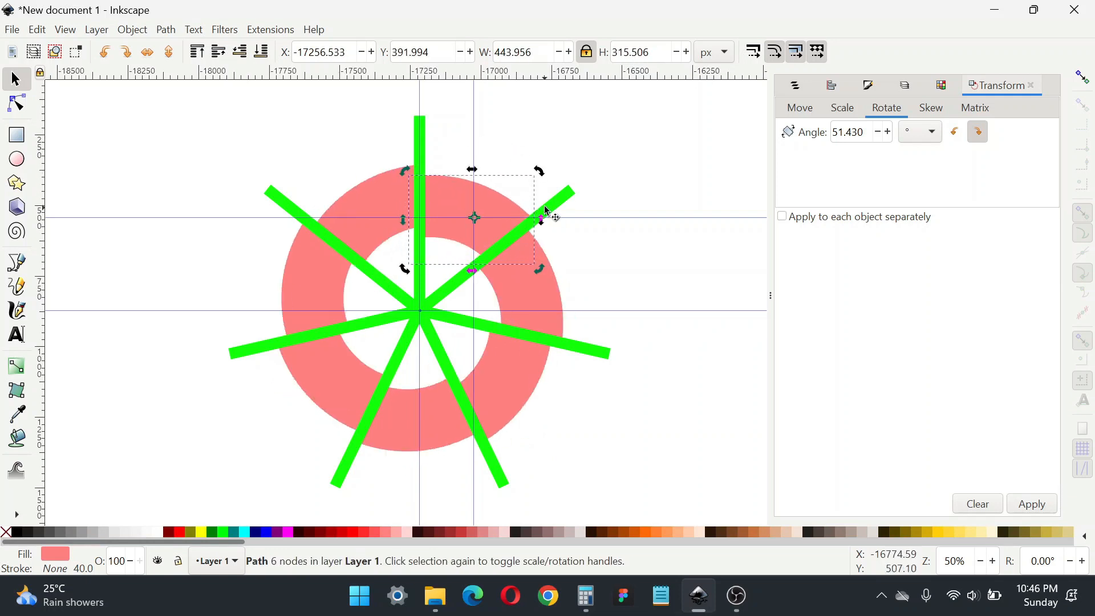
pyautogui.moveTo(540, 169); pyautogui.dragTo(495, 129)
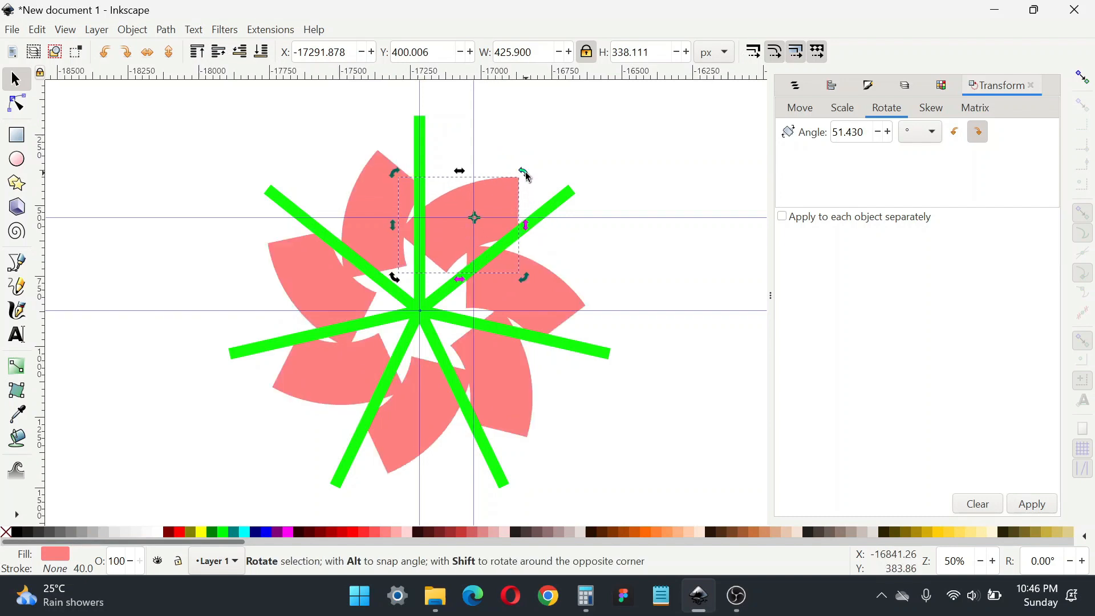
# Undo all the freehand rotations of the original ring segment
pyautogui.hotkey('ctrl', 'z')
pyautogui.hotkey('ctrl', 'z')
pyautogui.hotkey('ctrl', 'z')
pyautogui.hotkey('ctrl', 'z')
pyautogui.hotkey('ctrl', 'z')
pyautogui.hotkey('ctrl', 'z')
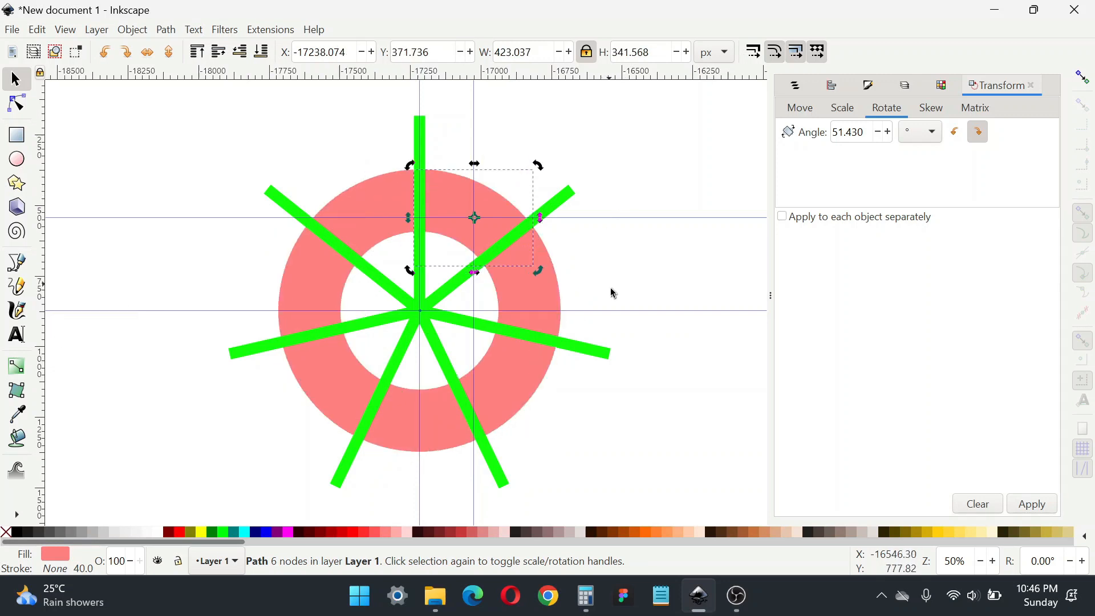
pyautogui.press('ctrl')
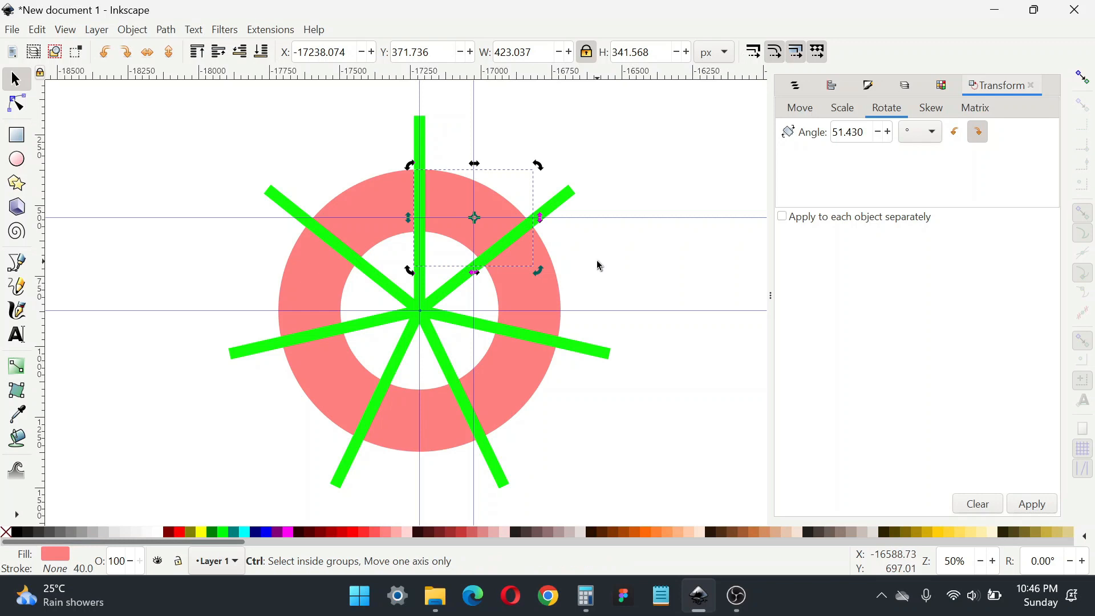
# Rotate the original ring segment about its own centre using an angle of -14°, then deselect it
pyautogui.click(564, 245)
pyautogui.click(501, 202)
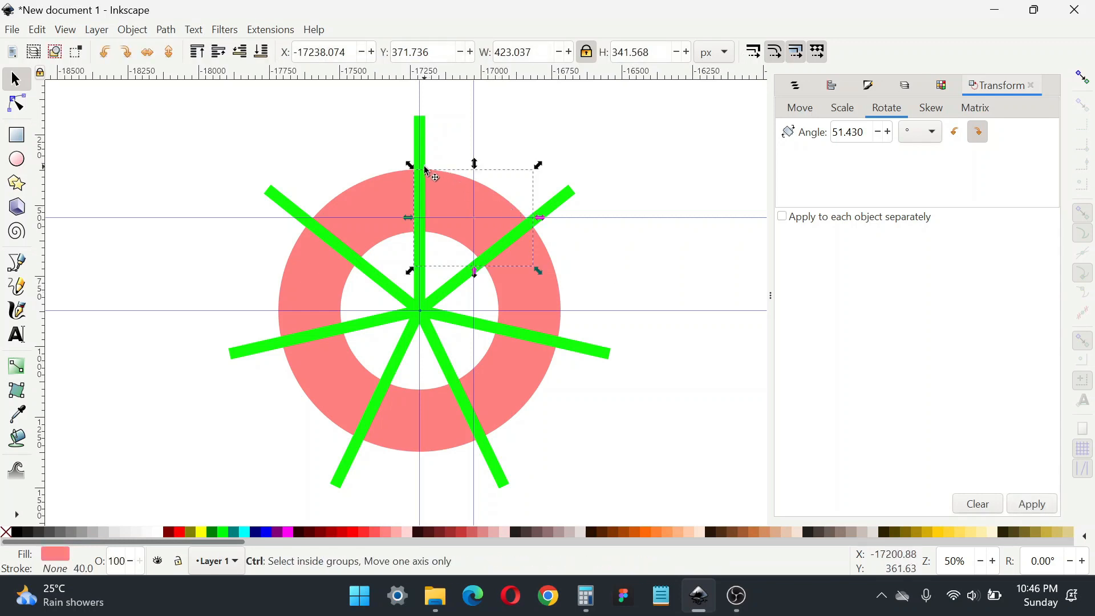
pyautogui.scroll(2, 423, 166)
pyautogui.click(369, 216)
pyautogui.click(531, 220)
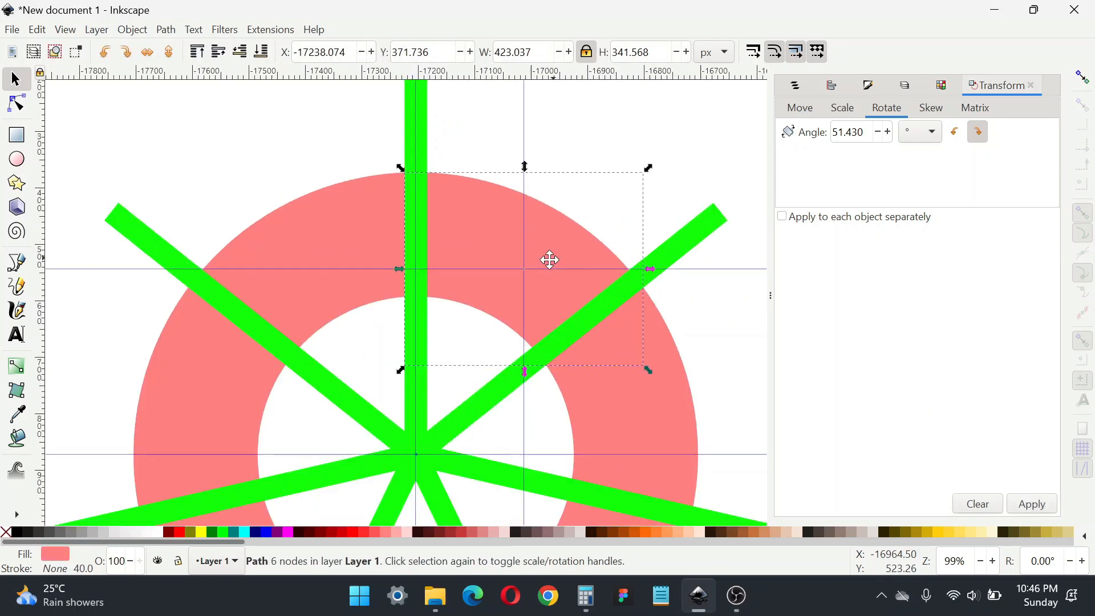
pyautogui.hscroll(2, 542, 257)
pyautogui.click(843, 135)
pyautogui.hotkey('ctrl', 'a')
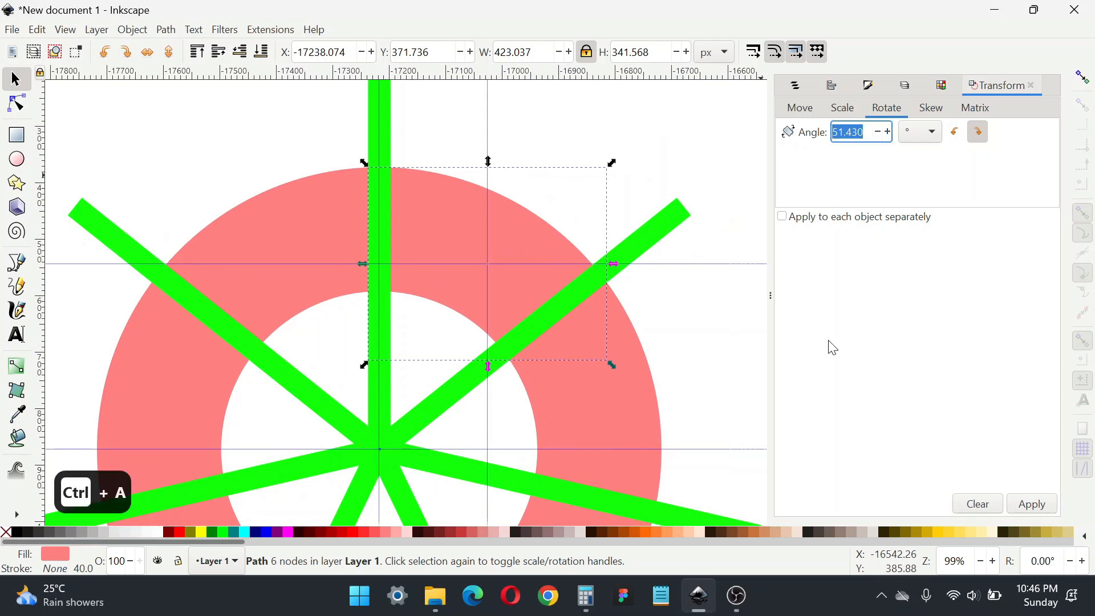
pyautogui.write('-14')
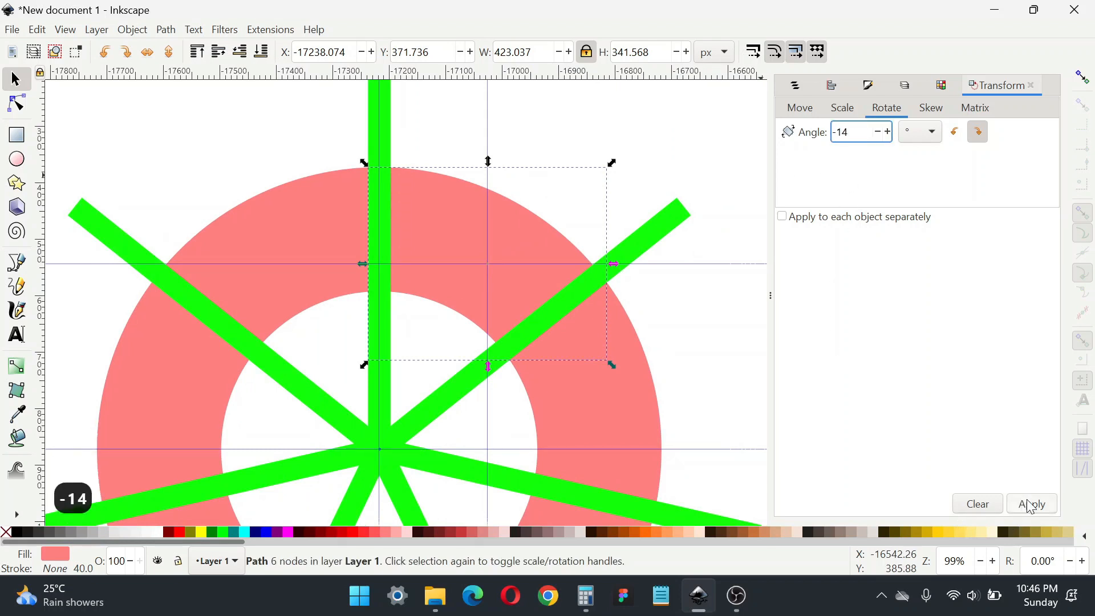
pyautogui.click(1030, 505)
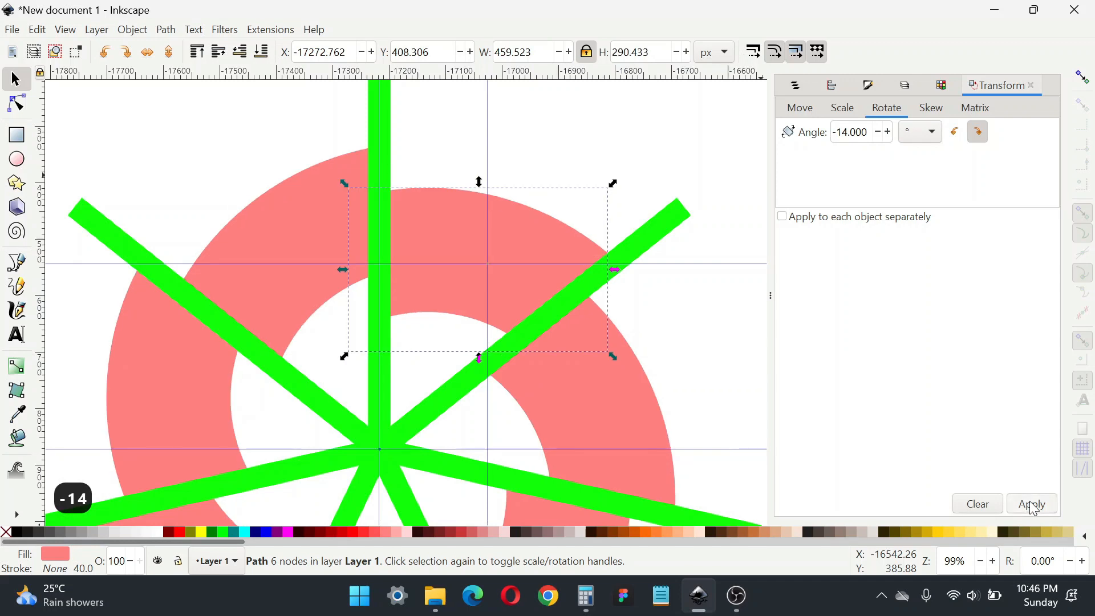
pyautogui.scroll(-4, 576, 297)
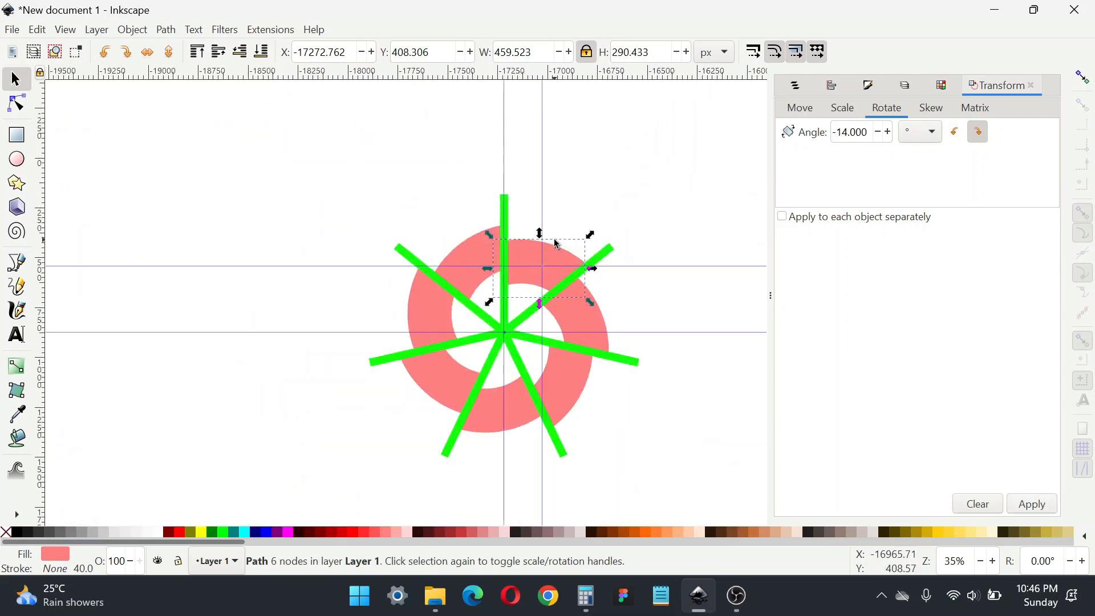
pyautogui.scroll(2, 583, 298)
pyautogui.click(656, 282)
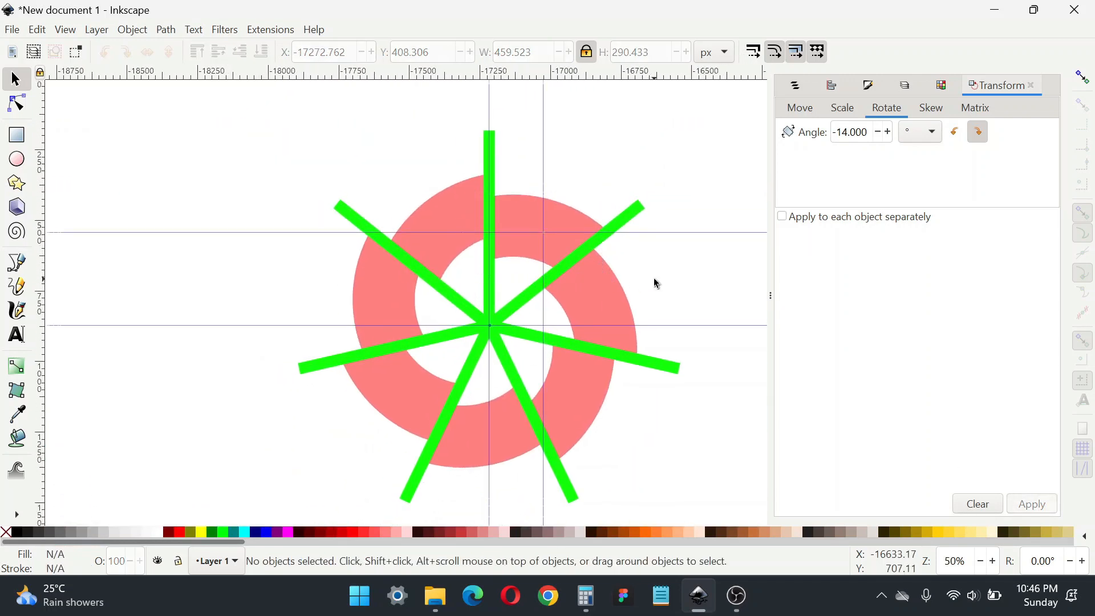
# Select all ring segments by their shared fill colour, unlink the clones and unite the segments into one path
pyautogui.click(572, 215)
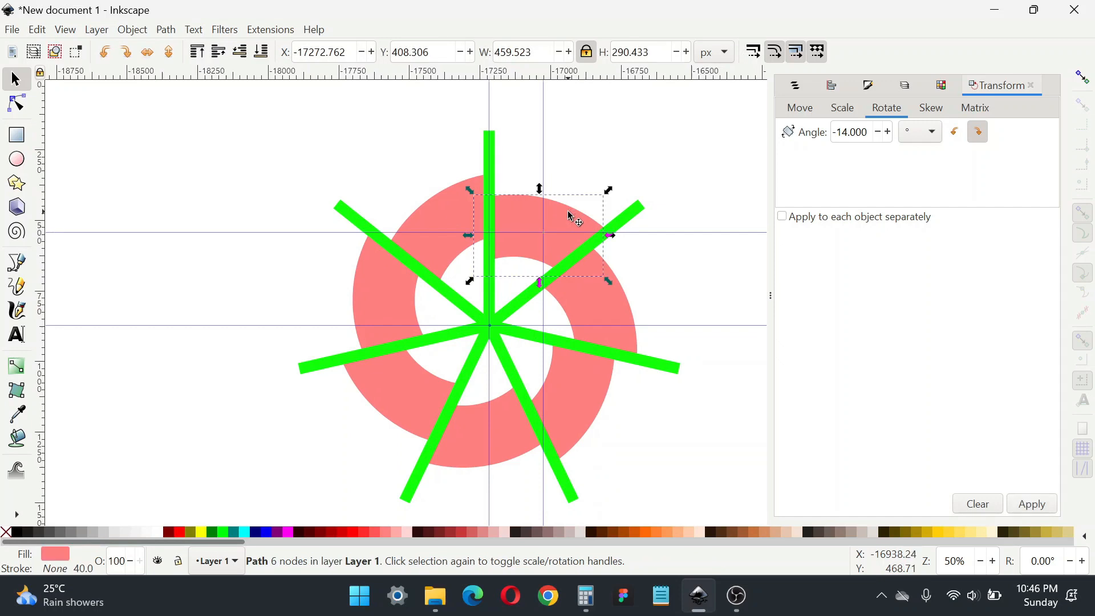
pyautogui.rightClick(573, 215)
pyautogui.moveTo(669, 336)
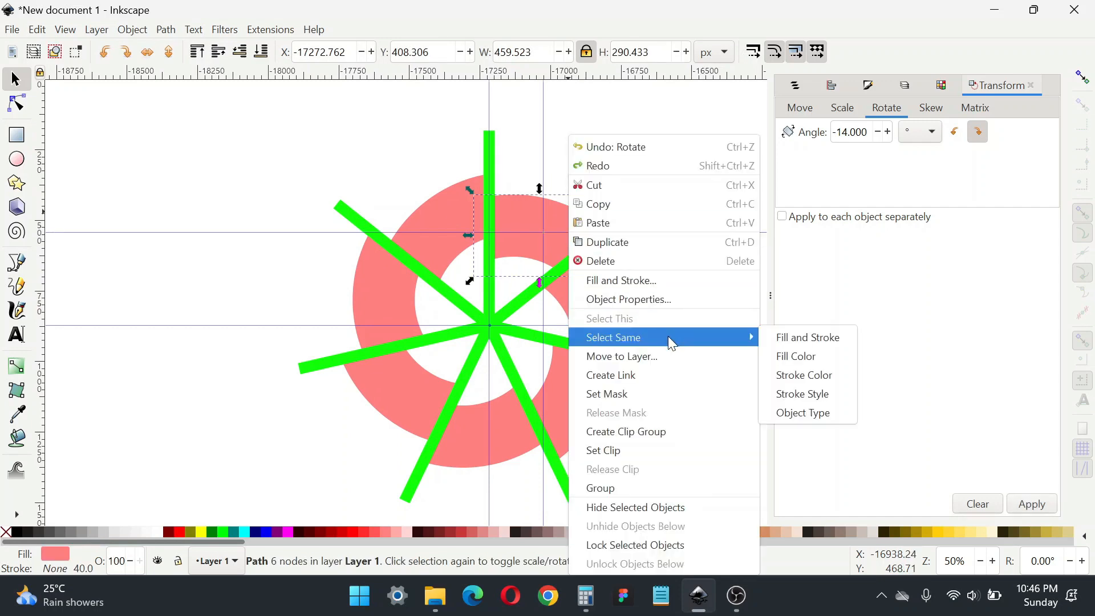
pyautogui.click(799, 356)
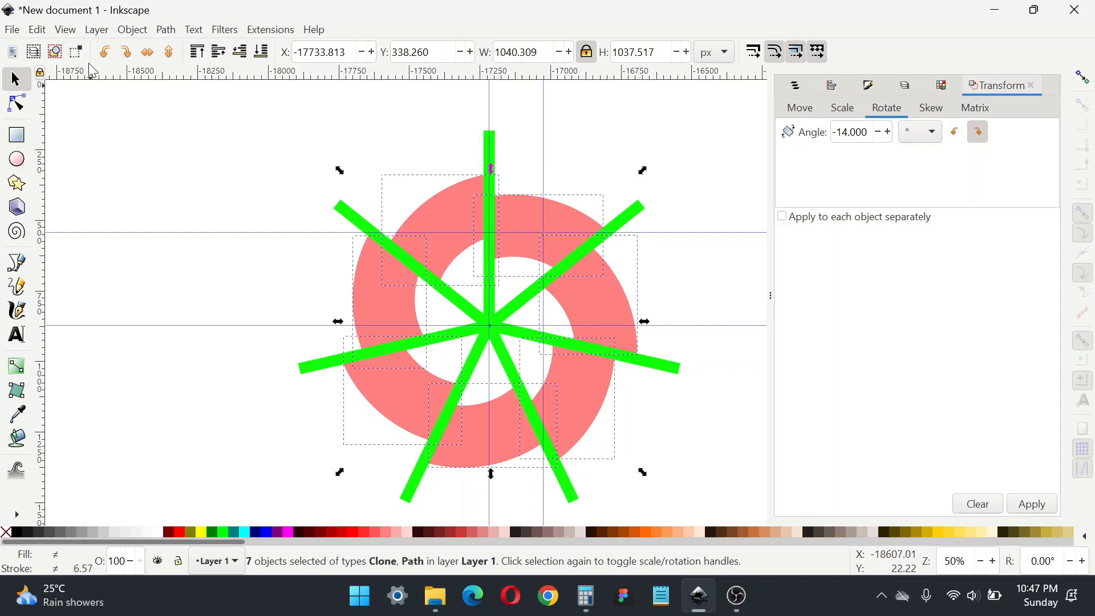
pyautogui.click(37, 30)
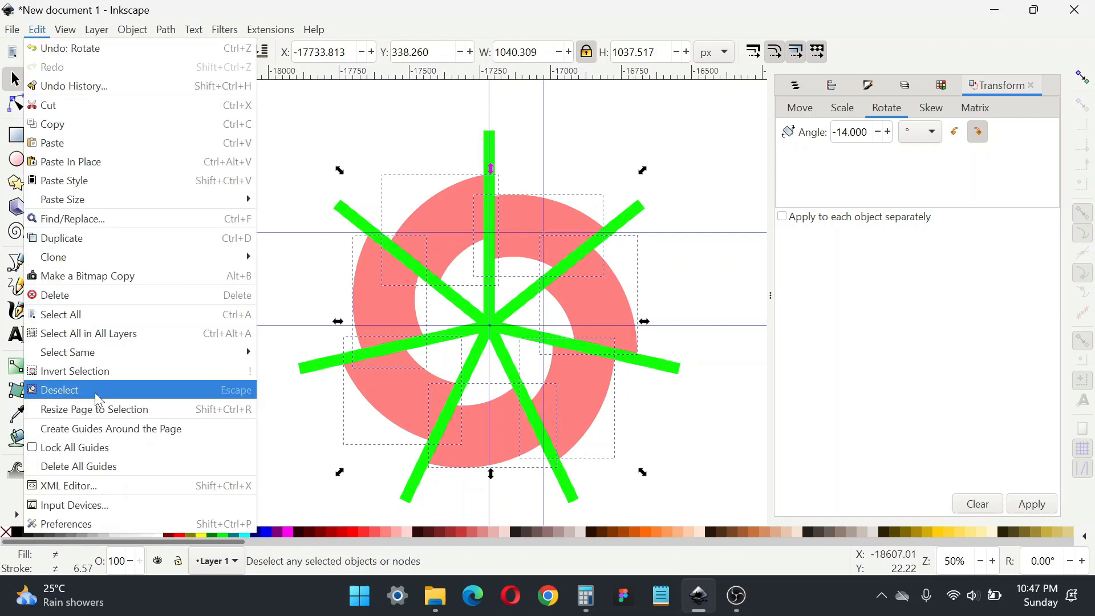
pyautogui.moveTo(216, 257)
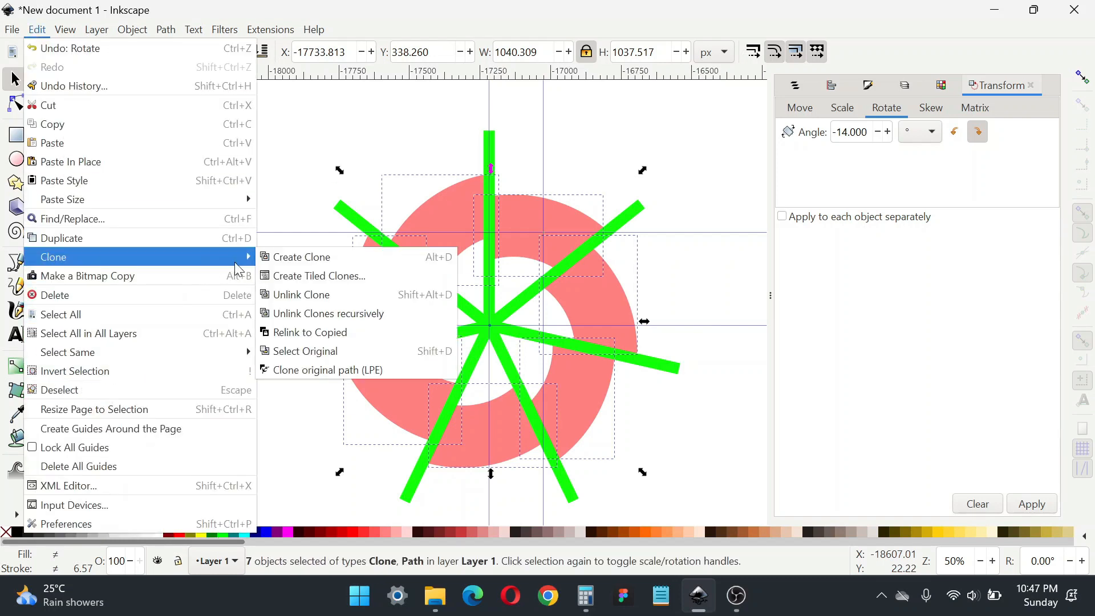
pyautogui.click(327, 298)
pyautogui.click(166, 31)
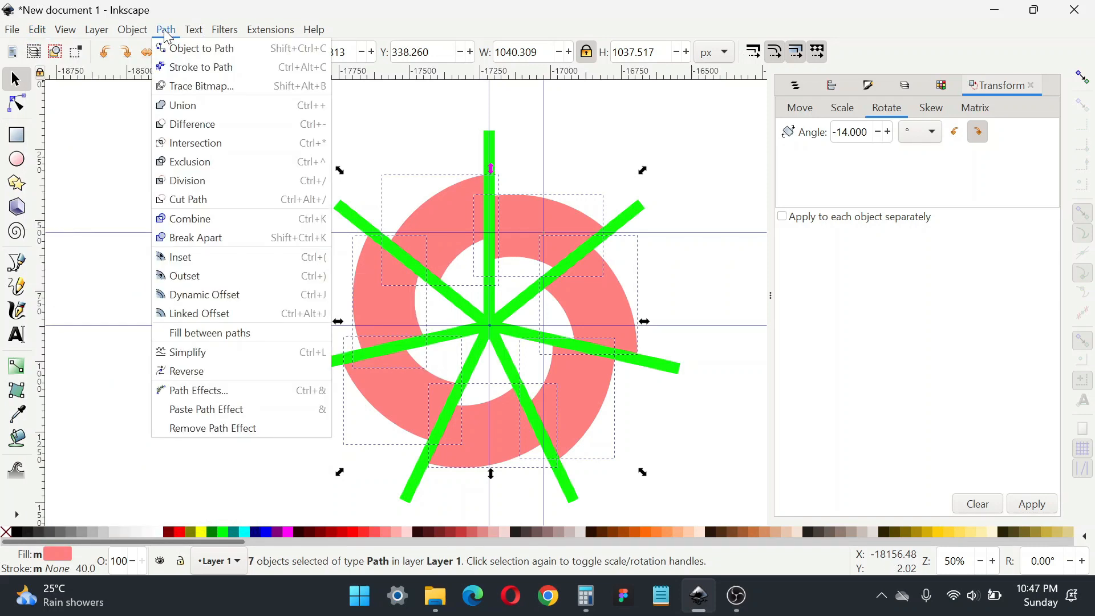
pyautogui.click(210, 106)
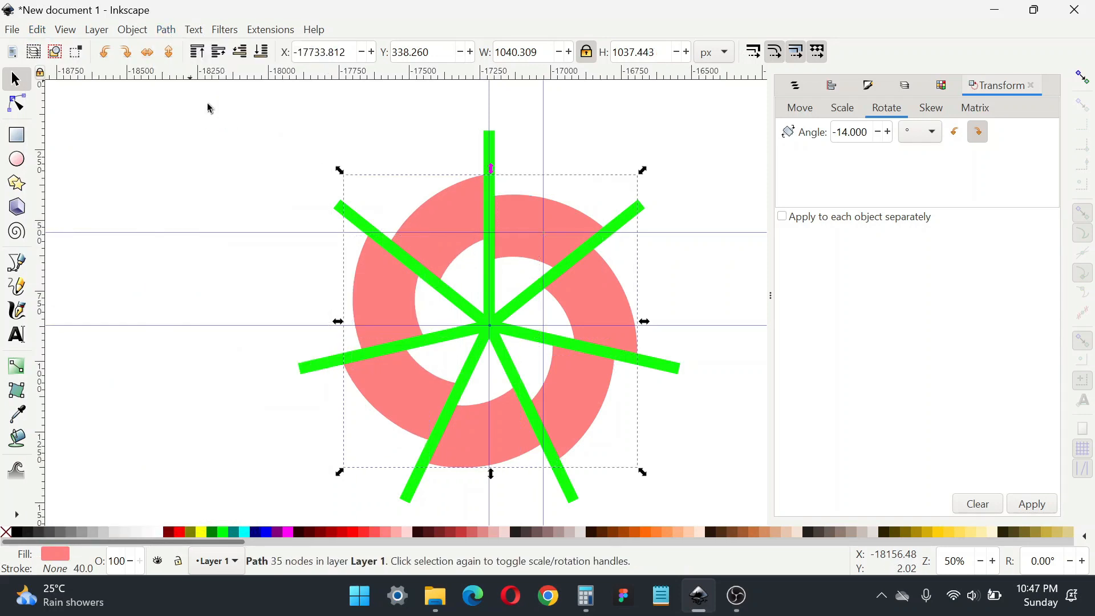
pyautogui.keyDown('shift'); pyautogui.click(498, 228); pyautogui.keyUp('shift')
pyautogui.scroll(-1, 485, 246)
pyautogui.moveTo(501, 243); pyautogui.dragTo(427, 212)
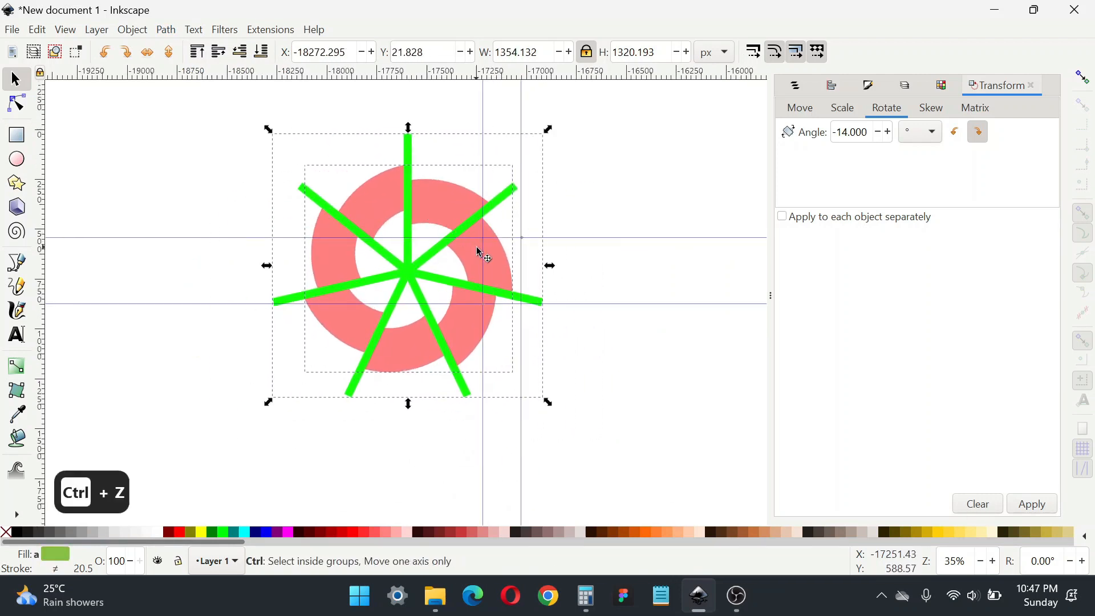
pyautogui.hotkey('ctrl', 'z')
# Subtract the green spokes from the united pink ring with a path Difference
pyautogui.click(240, 132)
pyautogui.moveTo(240, 128); pyautogui.dragTo(572, 449)
pyautogui.moveTo(662, 502); pyautogui.dragTo(662, 501)
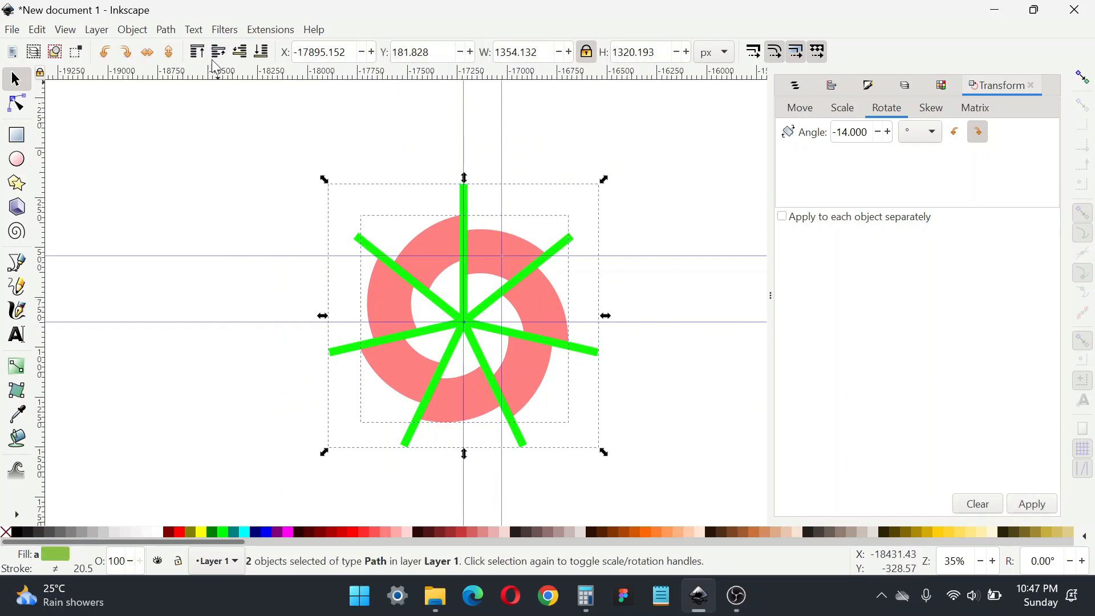
pyautogui.click(165, 29)
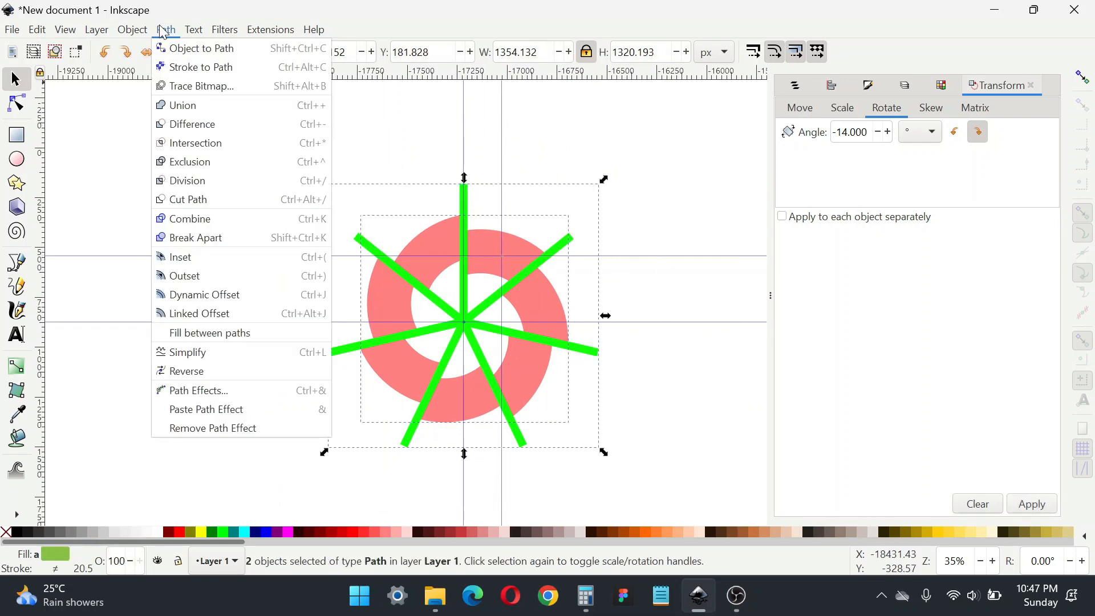
pyautogui.click(230, 124)
pyautogui.scroll(1, 442, 247)
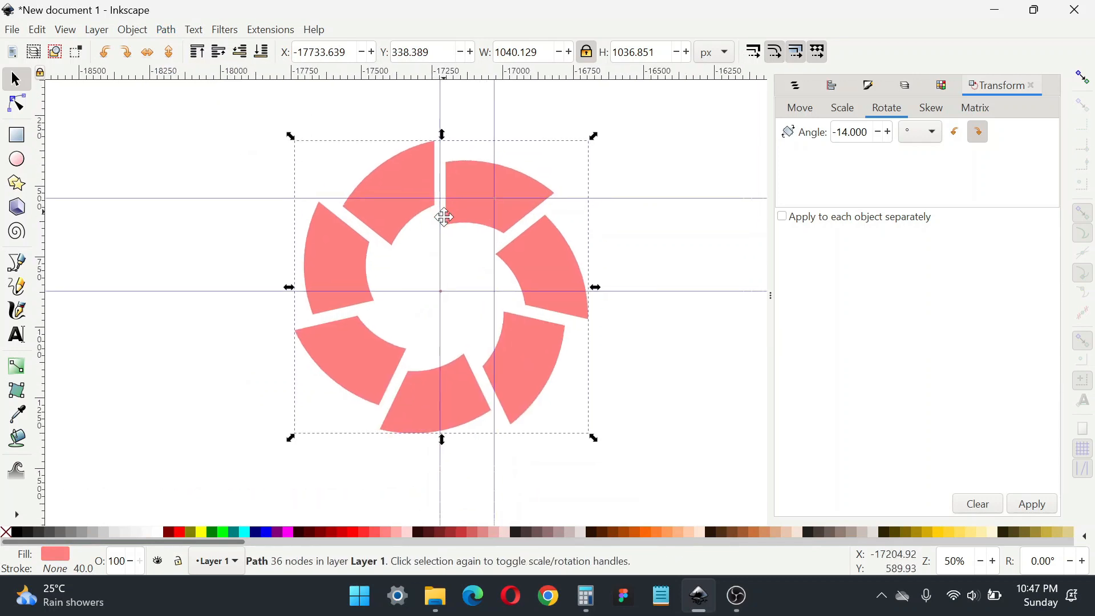
pyautogui.scroll(1, 444, 217)
# Break the cut ring apart into separate segments and deselect them, leaving the guides in place
pyautogui.click(167, 31)
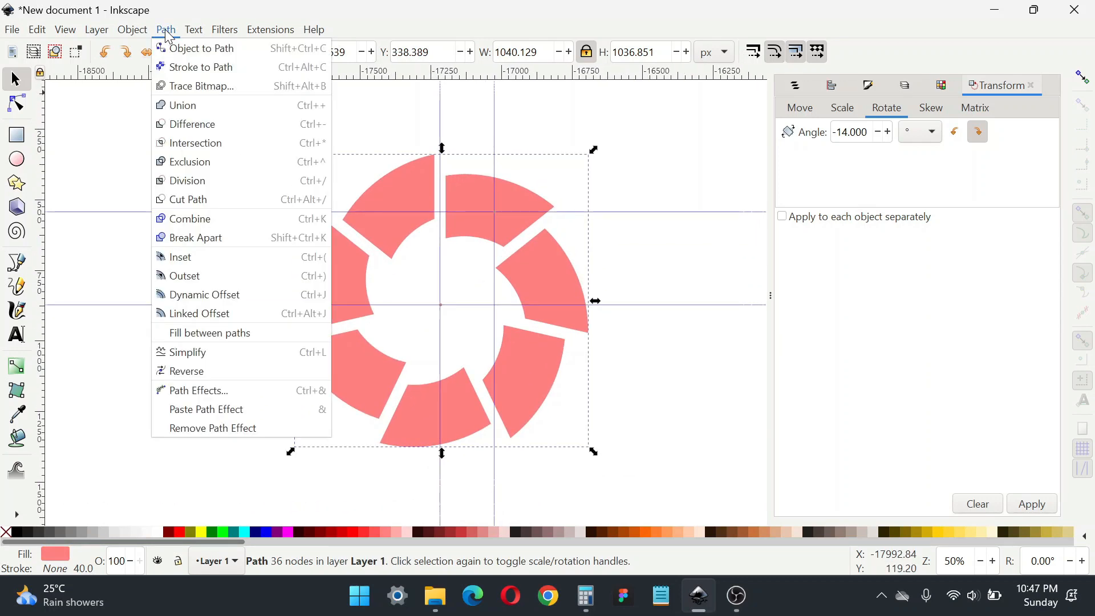
pyautogui.click(195, 237)
pyautogui.click(261, 163)
pyautogui.moveTo(495, 170); pyautogui.dragTo(118, 169)
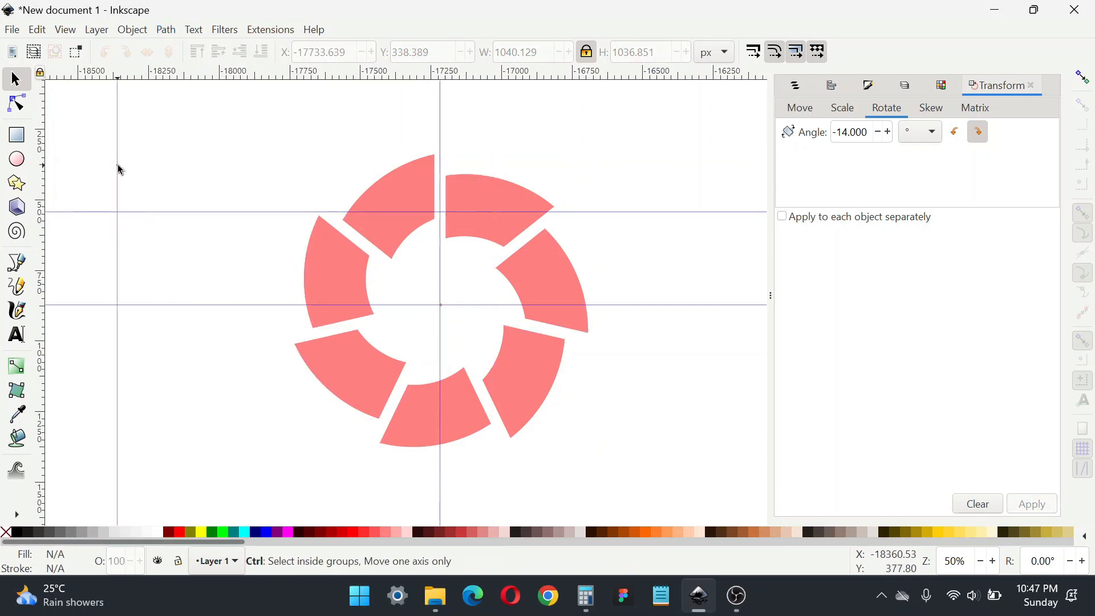
pyautogui.hotkey('ctrl', 'z')
pyautogui.moveTo(524, 165)
pyautogui.mouseDown()
pyautogui.moveTo(530, 179)
pyautogui.moveTo(521, 178)
pyautogui.mouseUp()
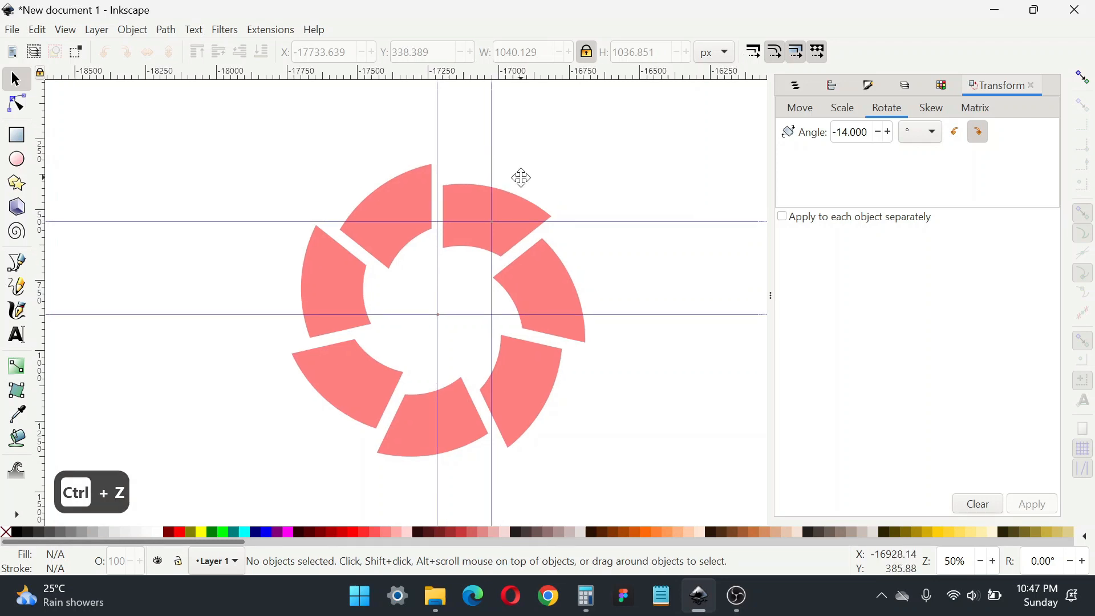
# Delete the six other ring segments, keeping only the upper-right one beside the vertical guide
pyautogui.click(398, 203)
pyautogui.keyDown('shift'); pyautogui.click(335, 296); pyautogui.keyUp('shift')
pyautogui.keyDown('shift'); pyautogui.click(375, 411); pyautogui.keyUp('shift')
pyautogui.keyDown('shift'); pyautogui.click(409, 441); pyautogui.keyUp('shift')
pyautogui.keyDown('shift'); pyautogui.click(513, 411); pyautogui.keyUp('shift')
pyautogui.keyDown('shift'); pyautogui.click(567, 282); pyautogui.keyUp('shift')
pyautogui.press('Delete')
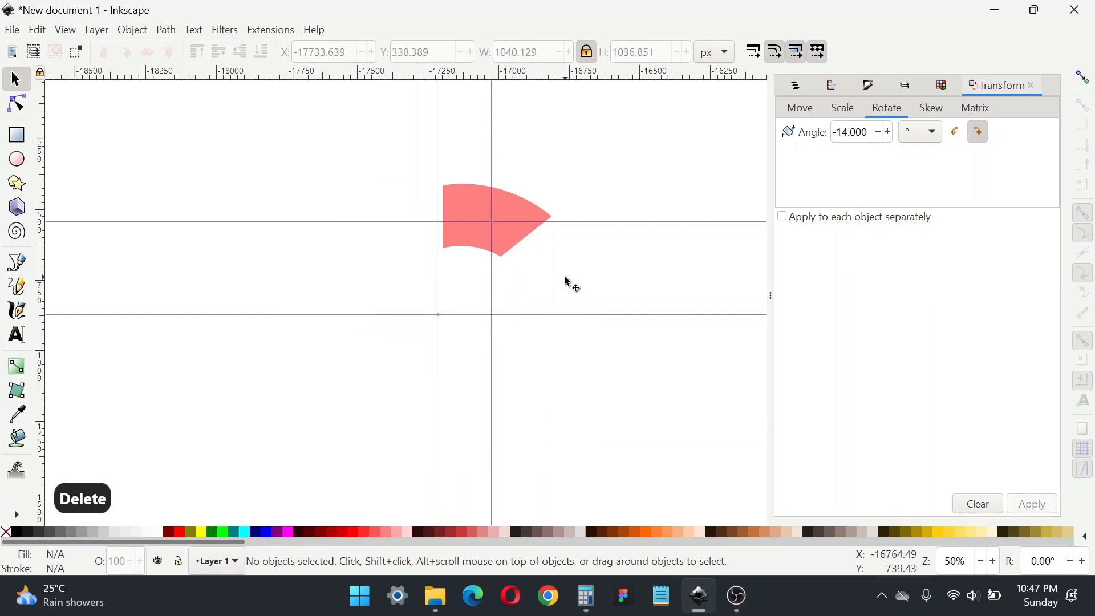
# Turn snapping back on and move the remaining segment's rotation centre to the guide intersection at the ring's centre
pyautogui.click(528, 242)
pyautogui.click(520, 243)
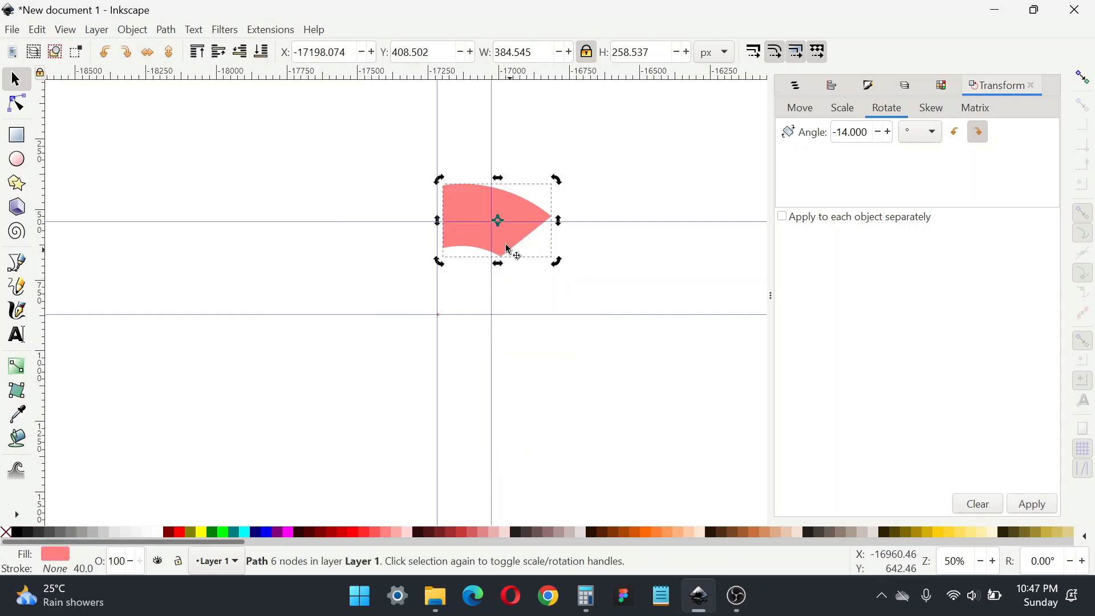
pyautogui.moveTo(500, 223); pyautogui.dragTo(494, 279)
pyautogui.moveTo(437, 320)
pyautogui.mouseDown()
pyautogui.moveTo(453, 298)
pyautogui.moveTo(437, 315)
pyautogui.mouseUp()
pyautogui.click(1082, 79)
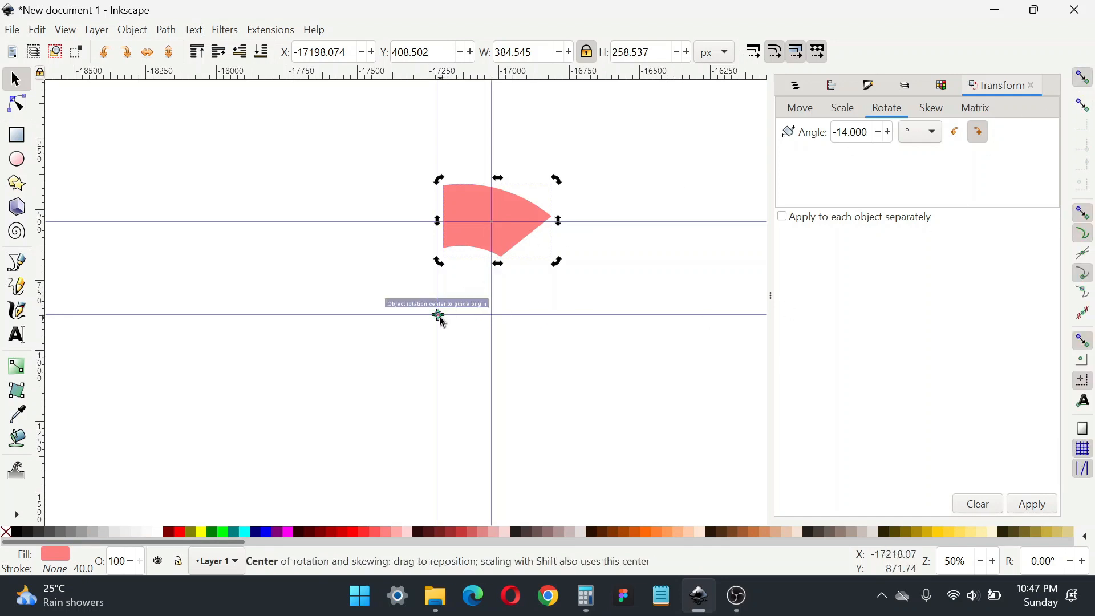
pyautogui.hscroll(1, 493, 313)
pyautogui.scroll(1, 492, 313)
pyautogui.scroll(-1, 493, 312)
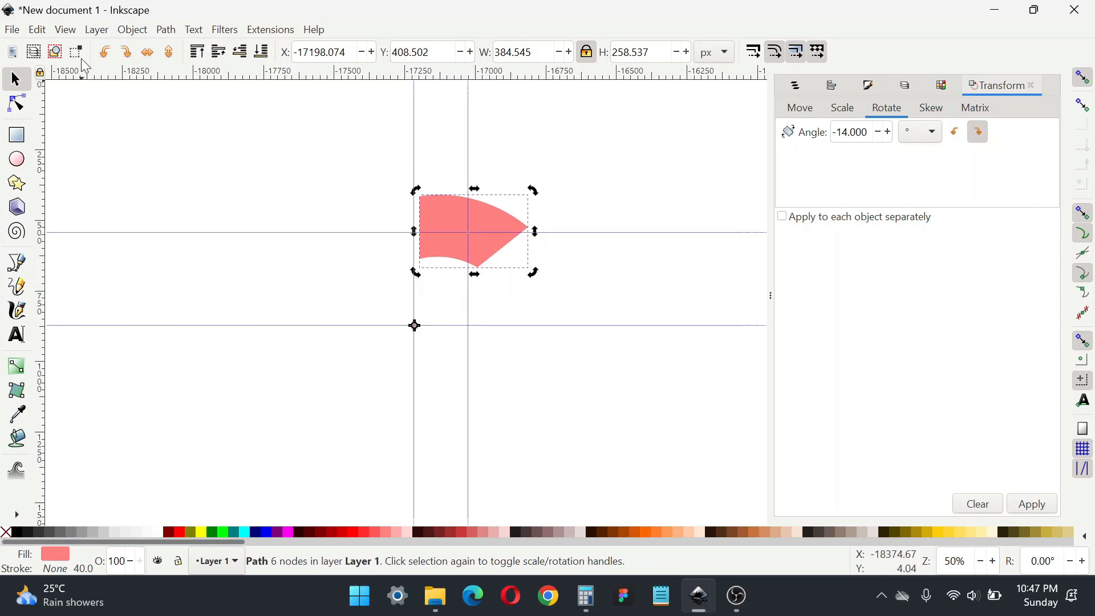
# Create a clone of the remaining trimmed ring segment
pyautogui.click(38, 30)
pyautogui.moveTo(135, 255)
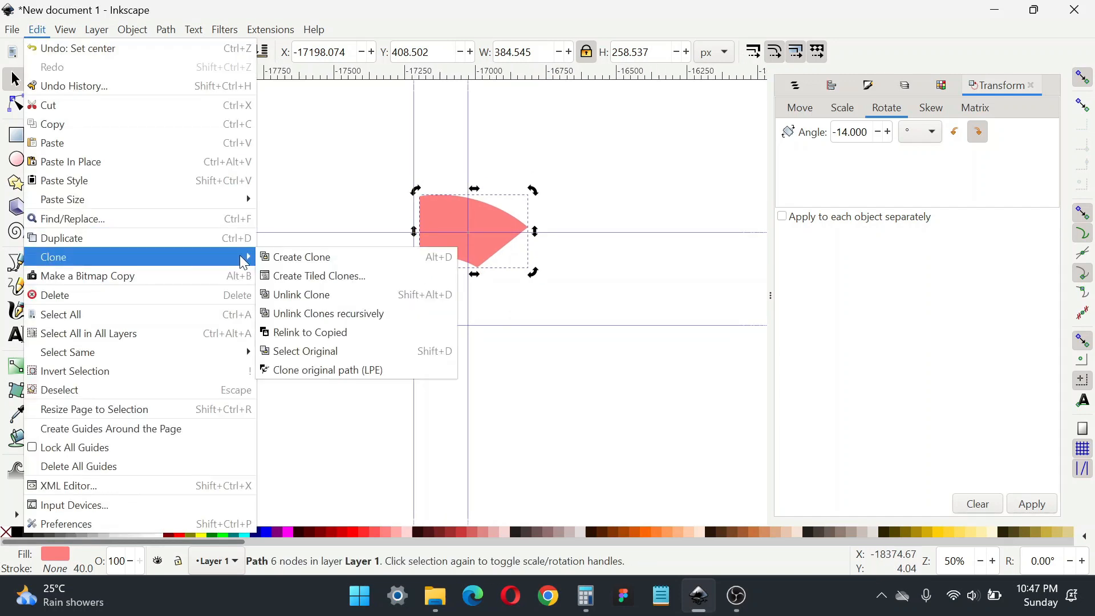
pyautogui.click(303, 262)
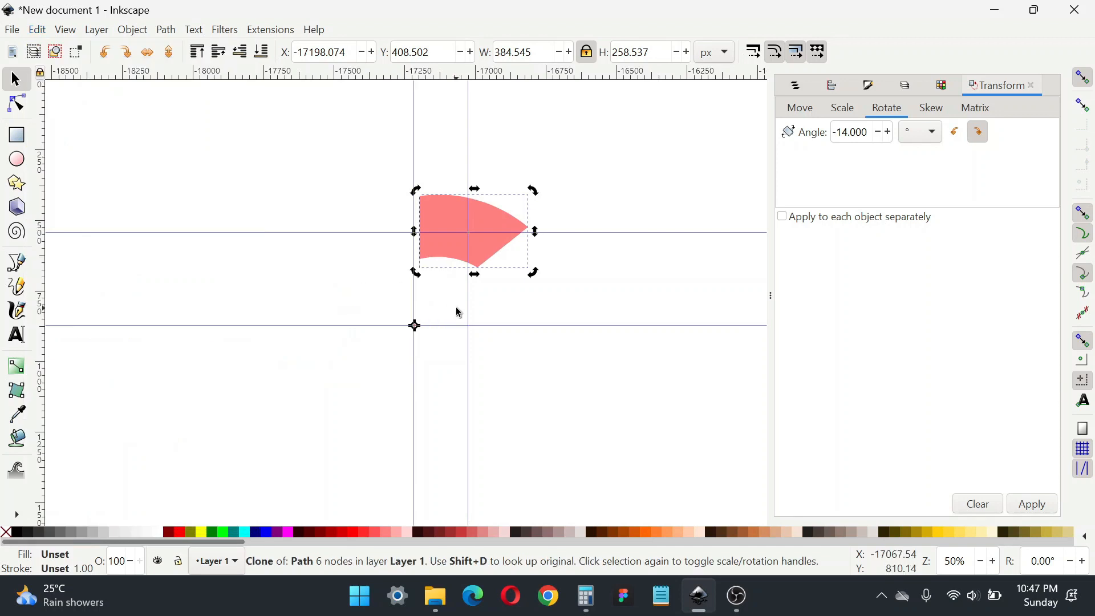
# Rotate the cloned segment clockwise by 51.43° around the ring's centre
pyautogui.click(586, 597)
pyautogui.click(586, 597)
pyautogui.click(851, 133)
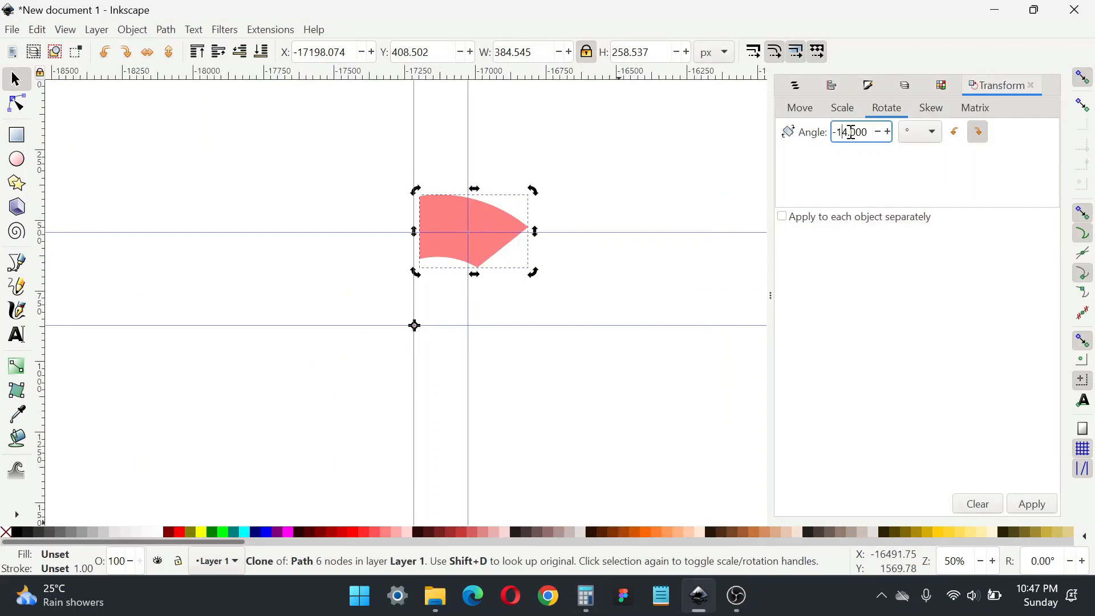
pyautogui.hotkey('ctrl', 'a')
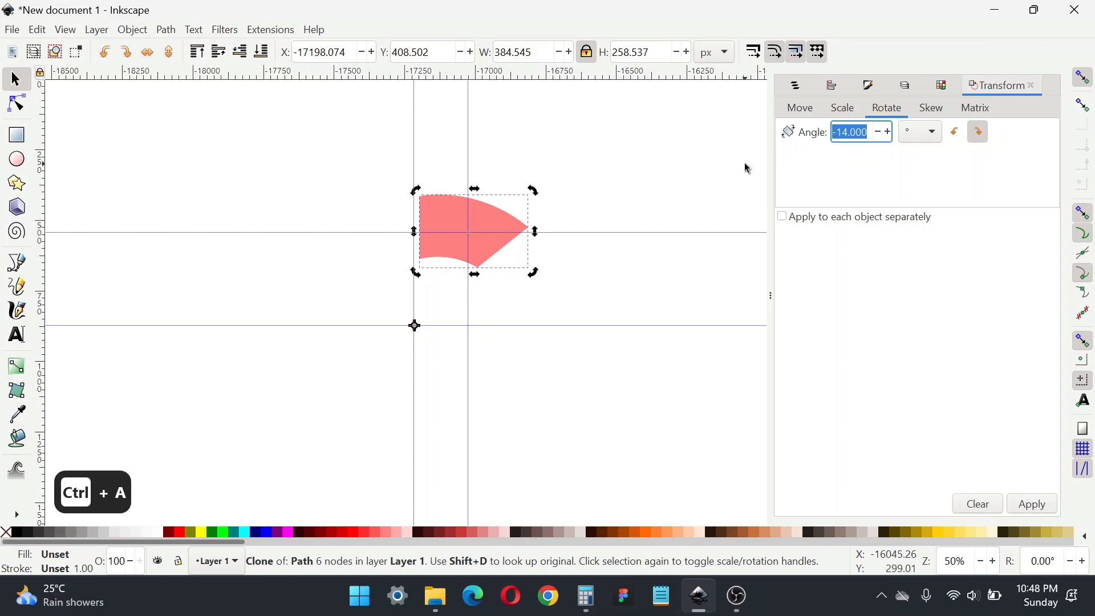
pyautogui.write('51.')
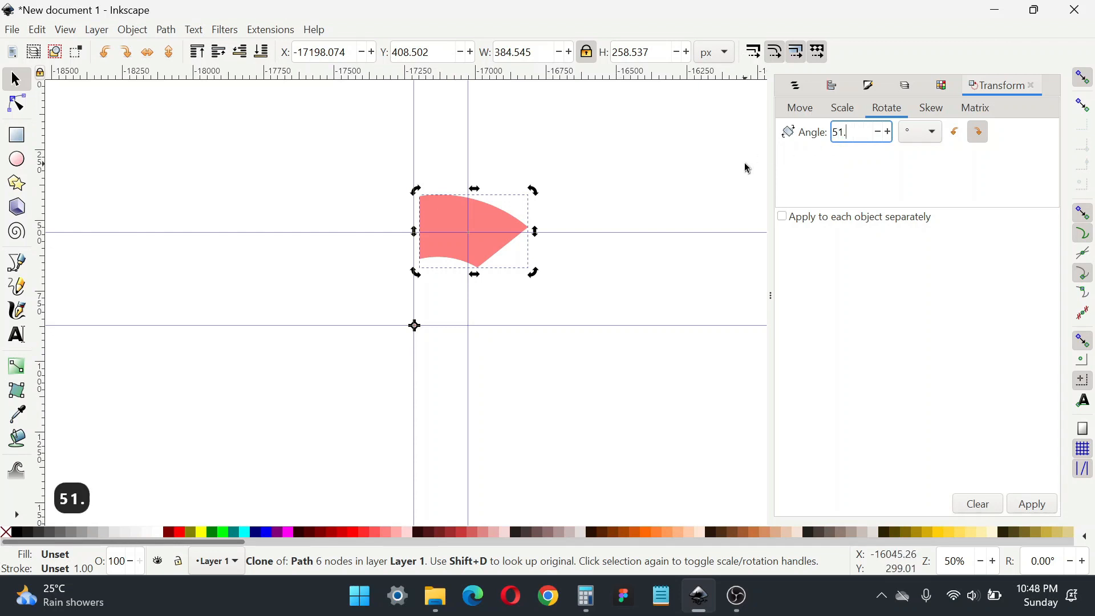
pyautogui.write('43')
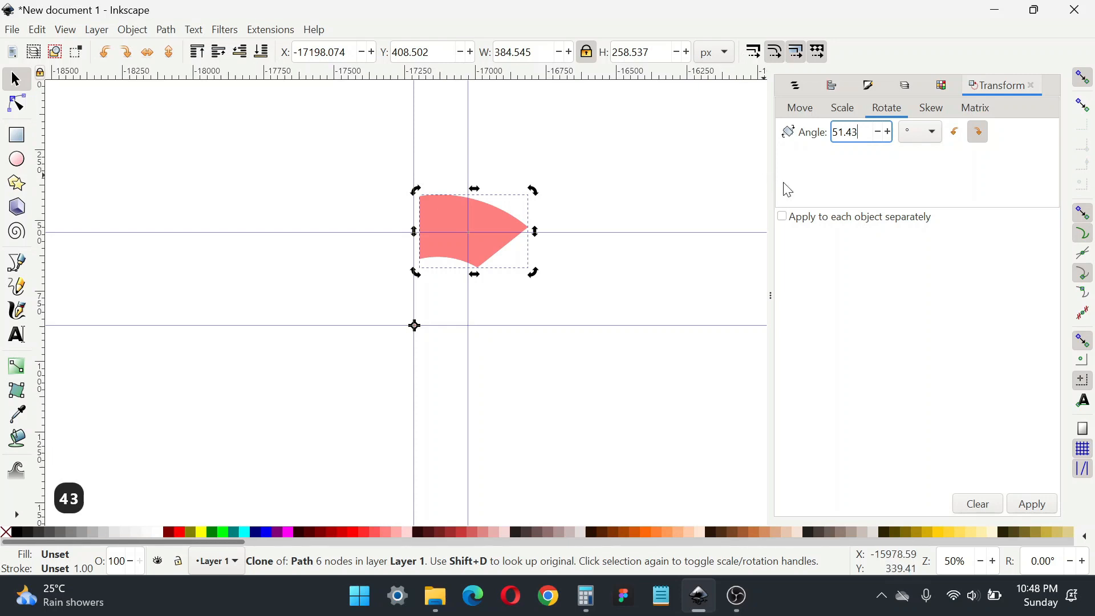
pyautogui.click(1030, 505)
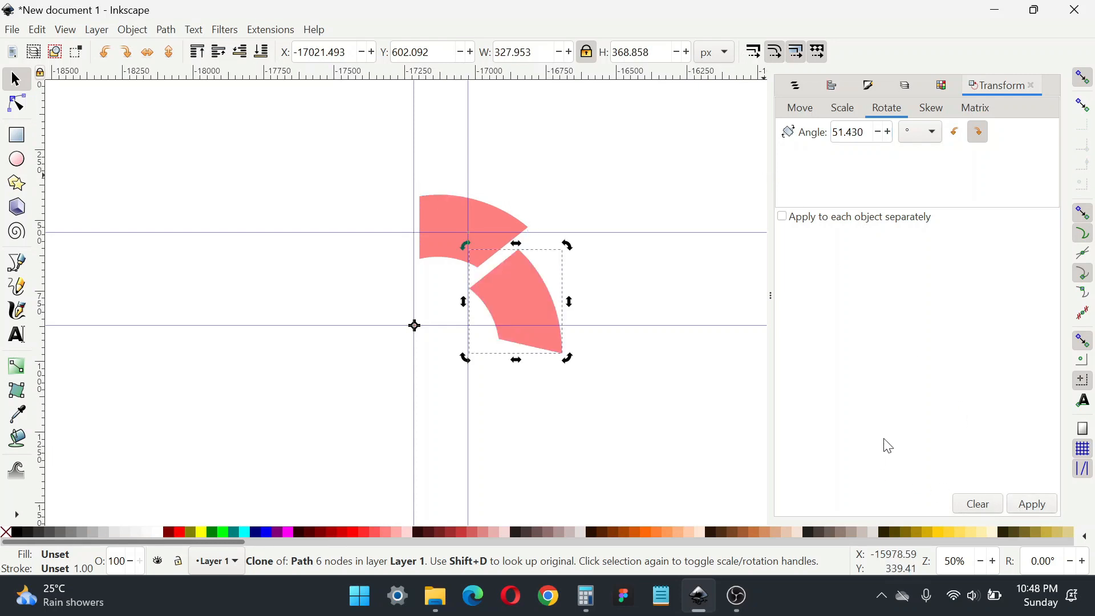
# Duplicate the rotated clone five times, turning each copy a further 51.43° to complete the seven-segment ring, and deselect
pyautogui.hotkey('ctrl', 'd')
pyautogui.click(1030, 505)
pyautogui.hotkey('ctrl', 'd')
pyautogui.click(1032, 506)
pyautogui.hotkey('ctrl', 'd')
pyautogui.click(1032, 506)
pyautogui.hotkey('ctrl', 'd')
pyautogui.click(1032, 505)
pyautogui.hotkey('ctrl', 'd')
pyautogui.click(1033, 506)
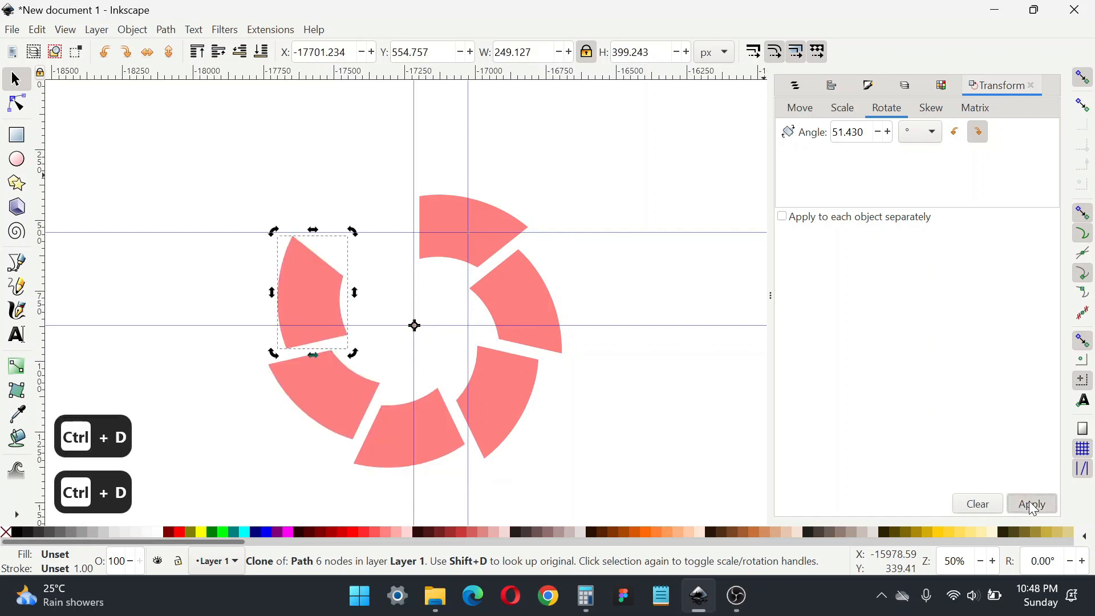
pyautogui.click(682, 318)
# Recolour the original ring segment, trying orange #FF9955 and yellow #FFDD55 before settling on a deeper golden yellow
pyautogui.click(454, 256)
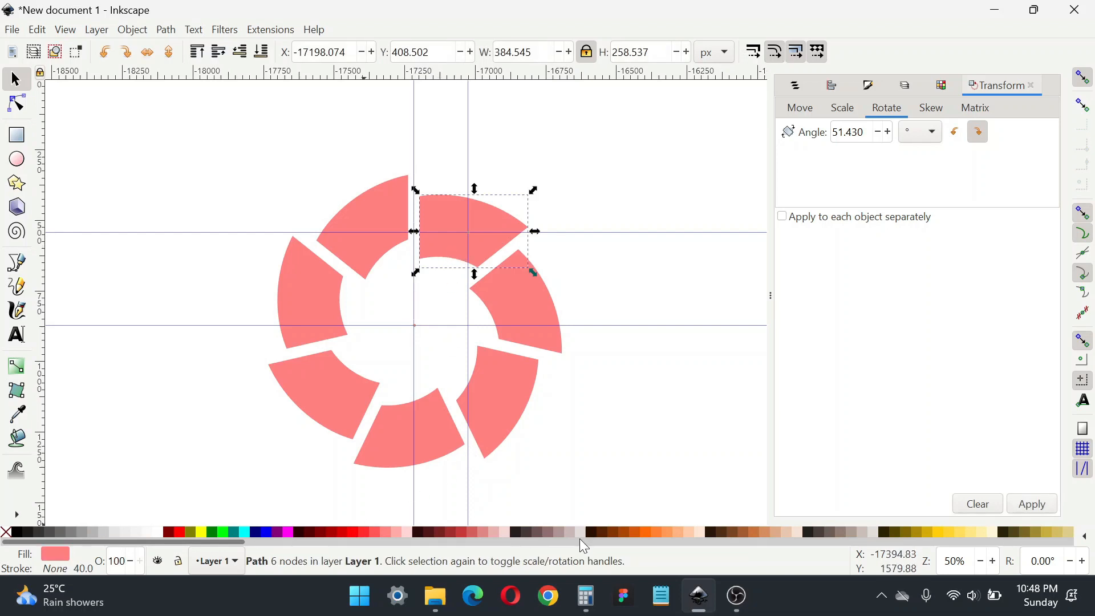
pyautogui.click(668, 531)
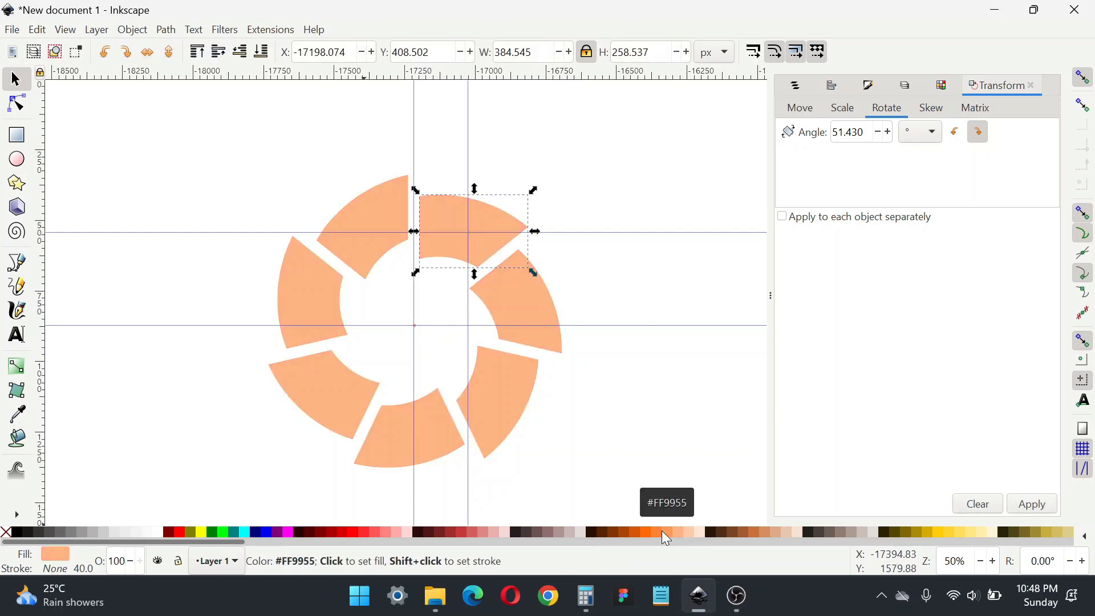
pyautogui.click(663, 532)
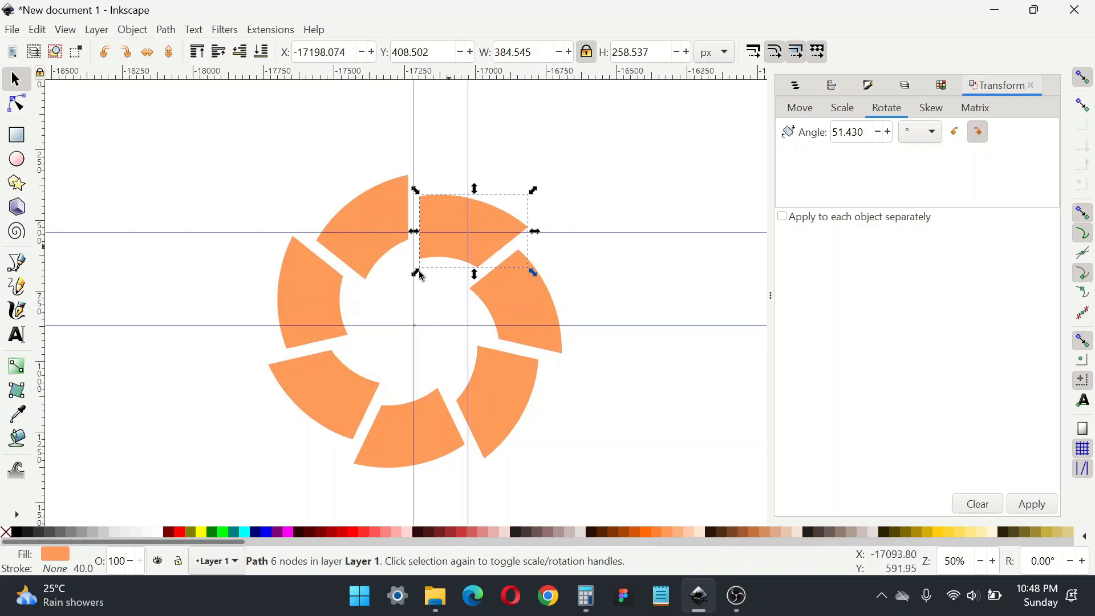
pyautogui.hscroll(-2, 420, 276)
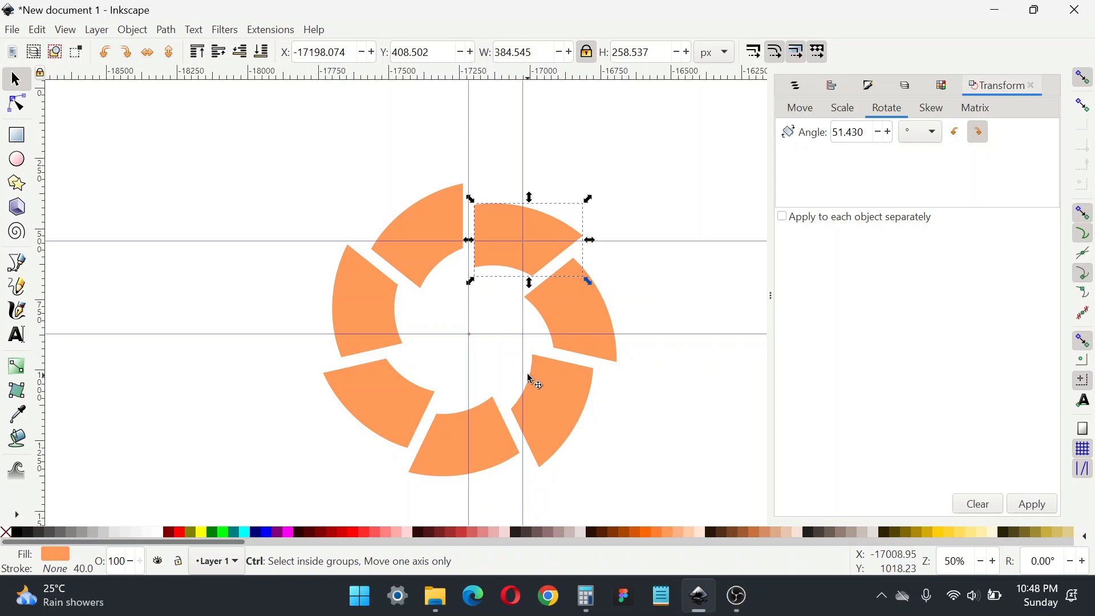
pyautogui.click(961, 533)
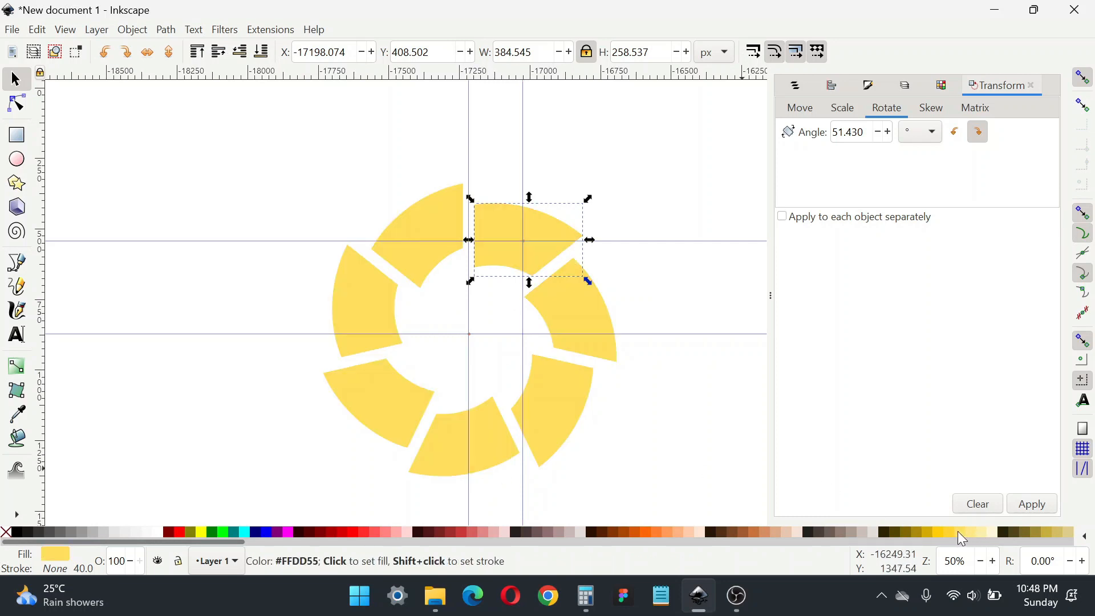
pyautogui.click(953, 533)
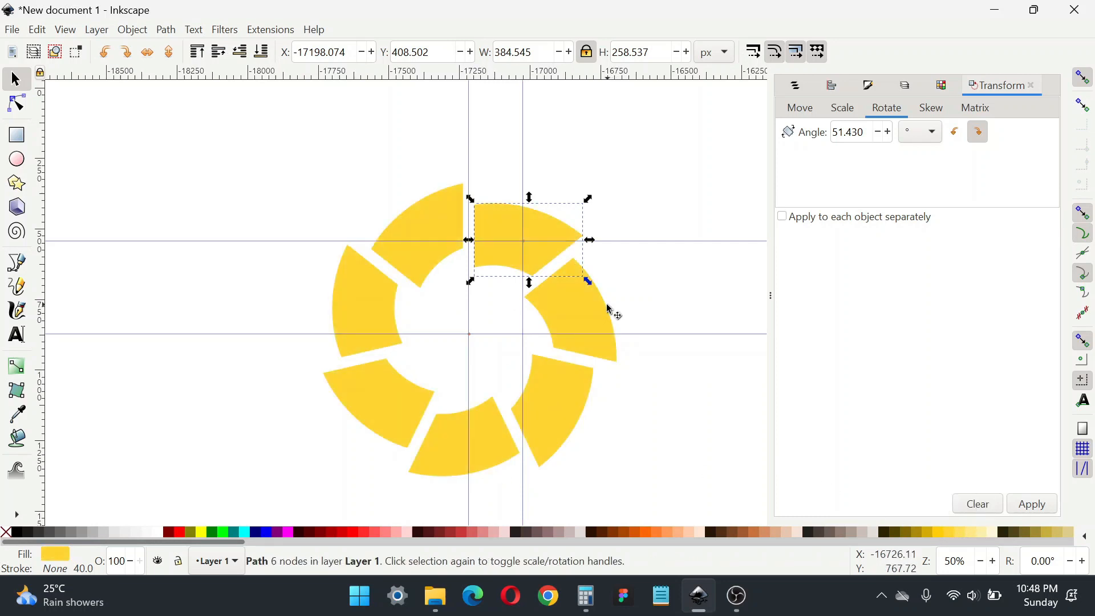
# Enlarge the original segment outward to about 505 by 340 px, keeping its lower-left corner fixed, so all segments overlap
pyautogui.keyDown('ctrl'); pyautogui.scroll(2, 499, 251); pyautogui.keyUp('ctrl')
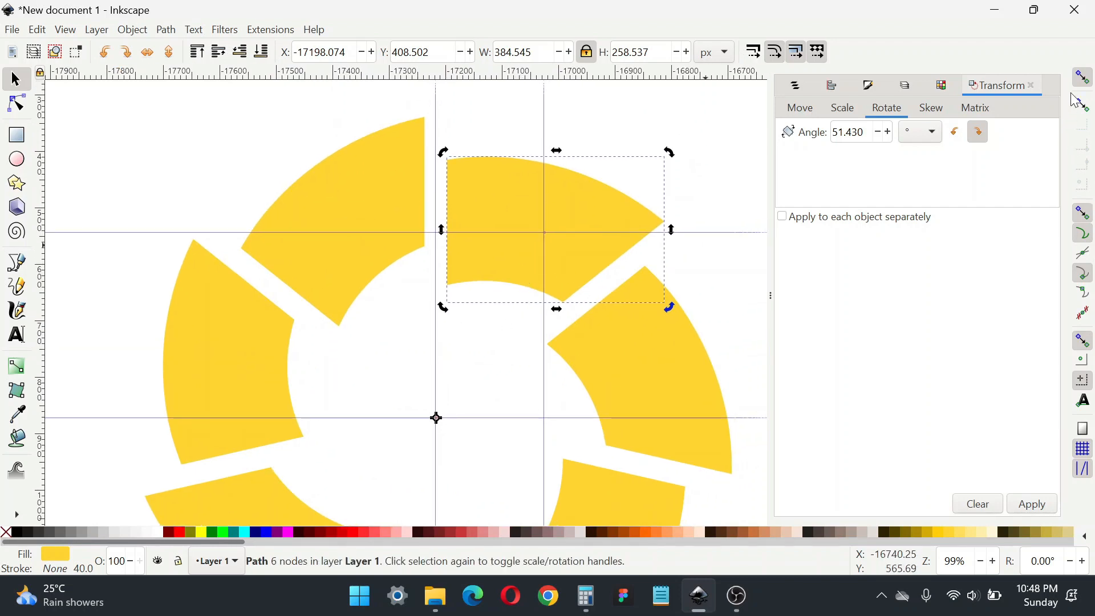
pyautogui.click(699, 167)
pyautogui.keyDown('ctrl'); pyautogui.scroll(-1, 616, 207); pyautogui.keyUp('ctrl')
pyautogui.click(616, 207)
pyautogui.moveTo(656, 167); pyautogui.dragTo(693, 142)
pyautogui.keyDown('ctrl'); pyautogui.scroll(-1, 496, 237); pyautogui.keyUp('ctrl')
pyautogui.hscroll(2, 497, 269)
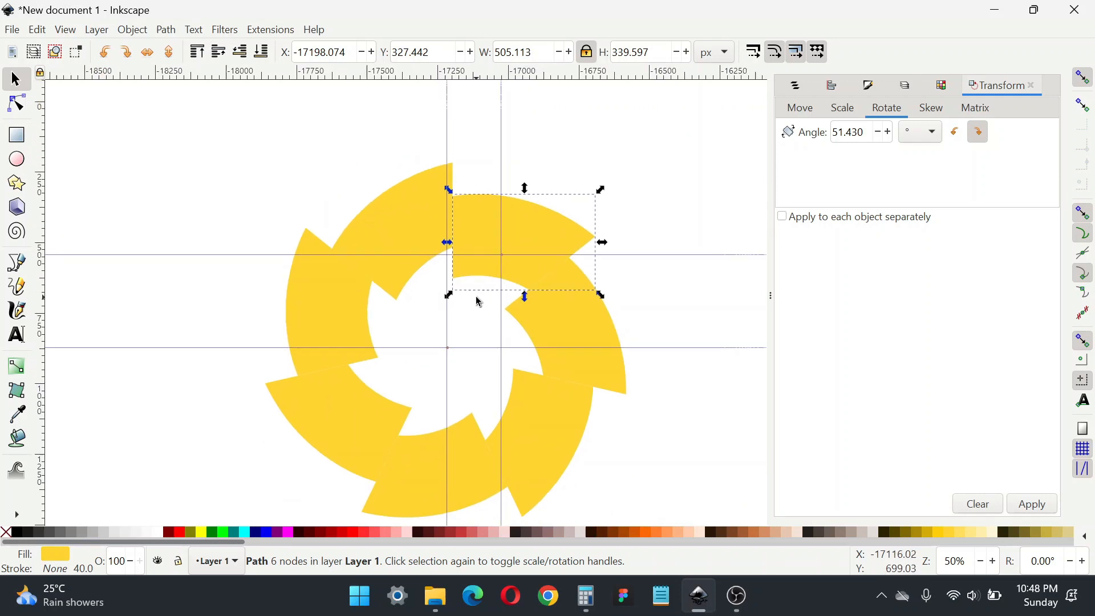
pyautogui.keyDown('ctrl'); pyautogui.scroll(-1, 457, 283); pyautogui.keyUp('ctrl')
pyautogui.keyDown('ctrl'); pyautogui.scroll(1, 447, 291); pyautogui.keyUp('ctrl')
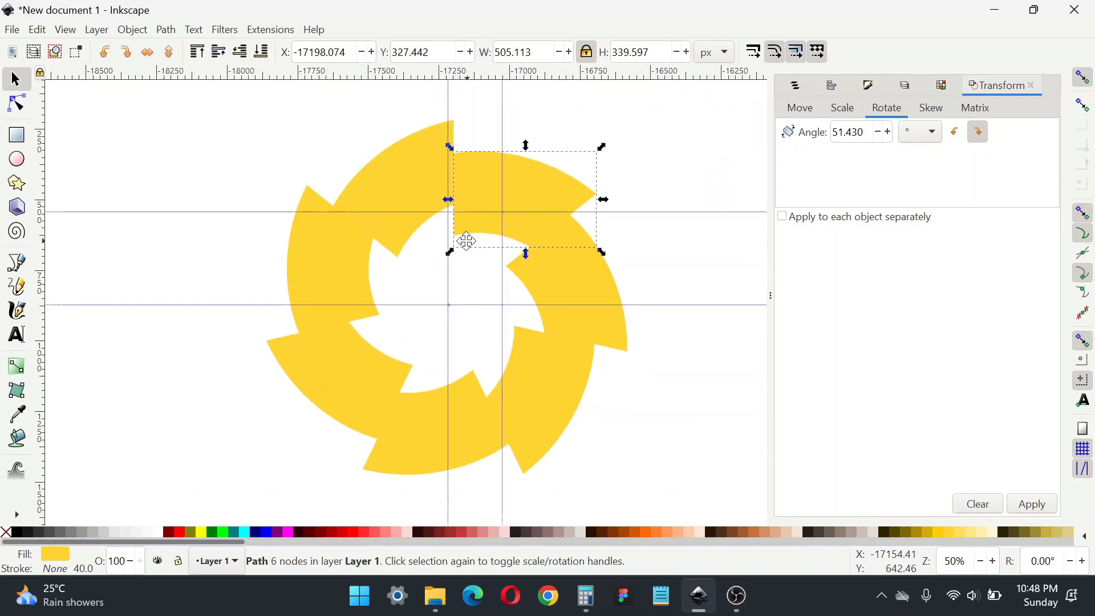
# Select all seven ring segments and unlink the clones from the original
pyautogui.click(665, 300)
pyautogui.moveTo(217, 94); pyautogui.dragTo(655, 500)
pyautogui.moveTo(709, 522); pyautogui.dragTo(709, 522)
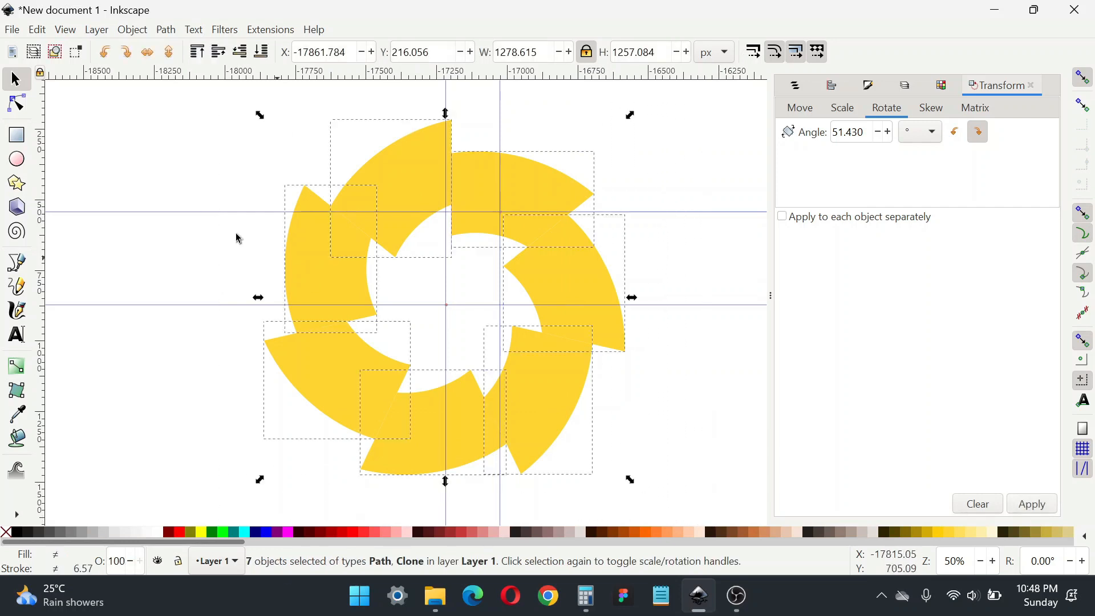
pyautogui.click(44, 33)
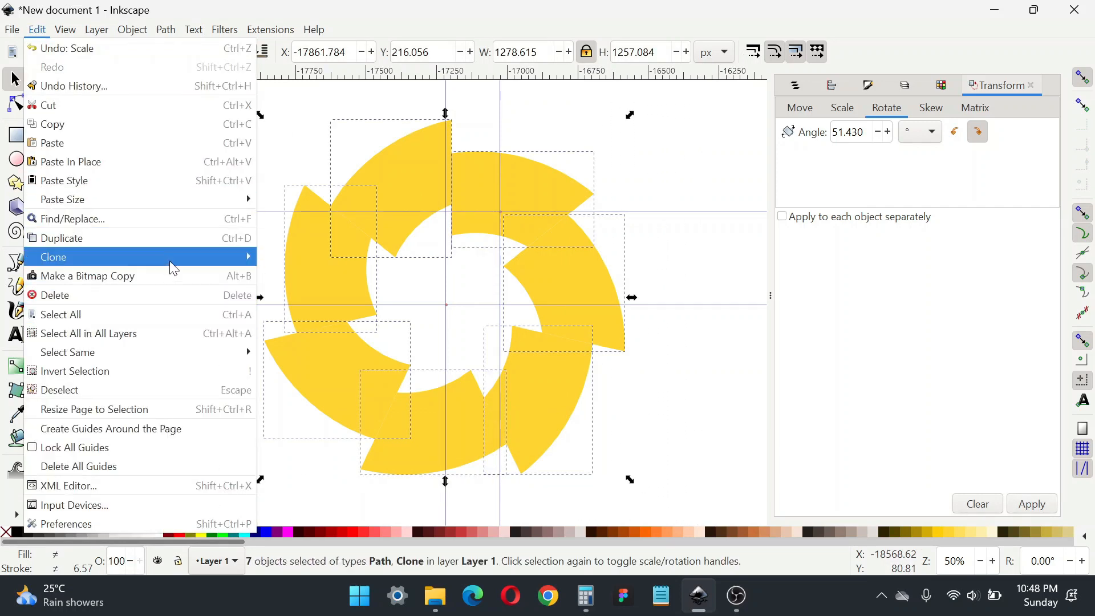
pyautogui.moveTo(171, 262)
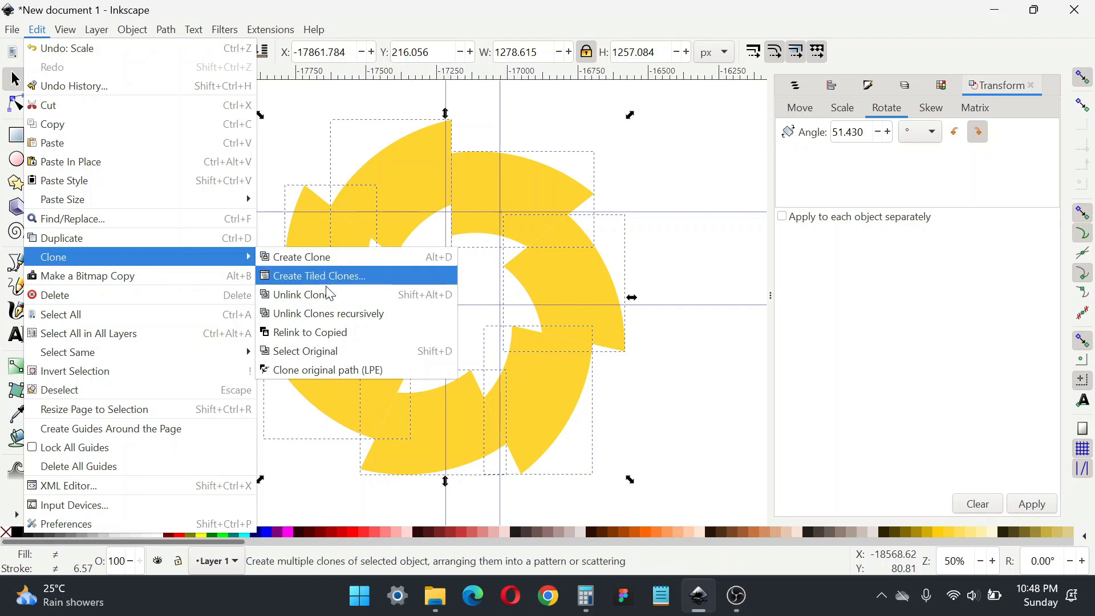
pyautogui.click(375, 297)
# Move the colour palette image down to just above the yellow ring
pyautogui.scroll(-4, 457, 328)
pyautogui.click(371, 110)
pyautogui.click(343, 103)
pyautogui.moveTo(343, 102); pyautogui.dragTo(404, 274)
pyautogui.scroll(3, 431, 303)
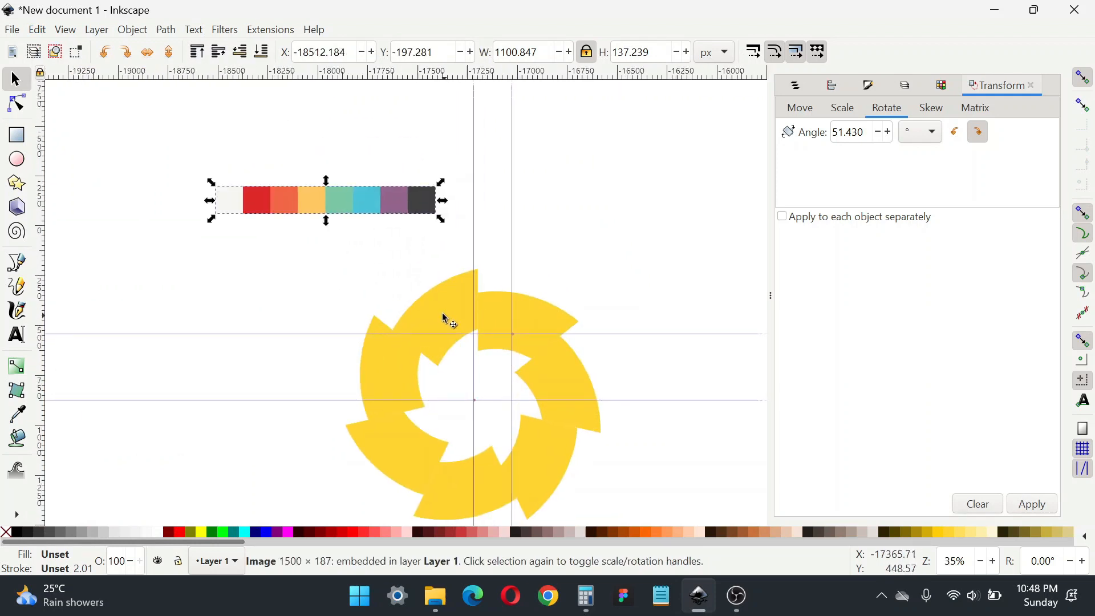
# Sample palette colours to fill the upper-left segment red #dc2828 and the upper-right segment orange-red #f16745
pyautogui.click(449, 303)
pyautogui.press('d')
pyautogui.click(264, 199)
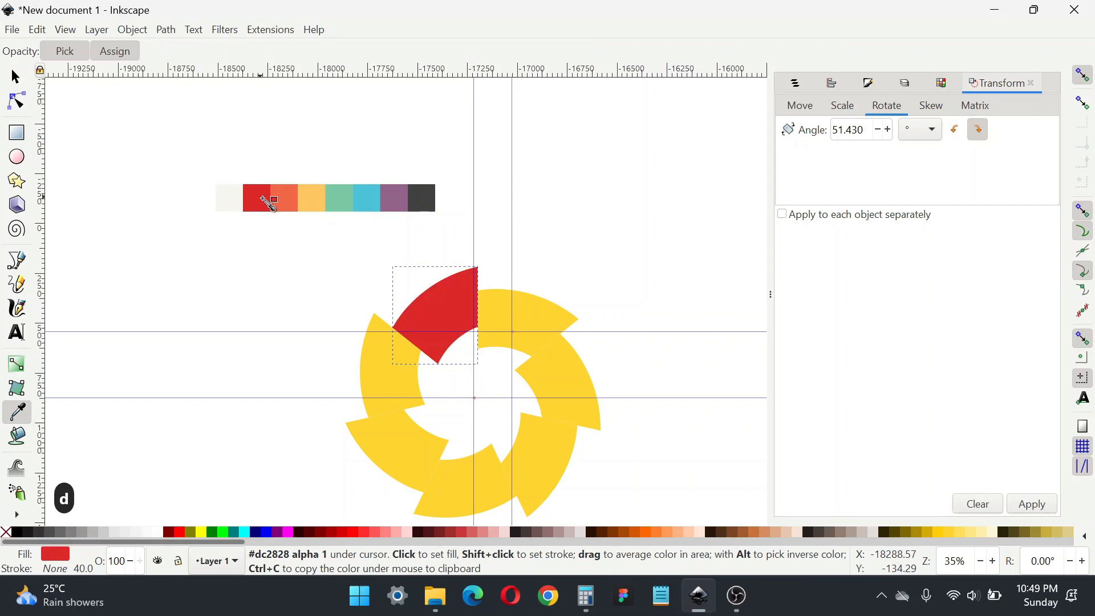
pyautogui.press('d')
pyautogui.click(507, 307)
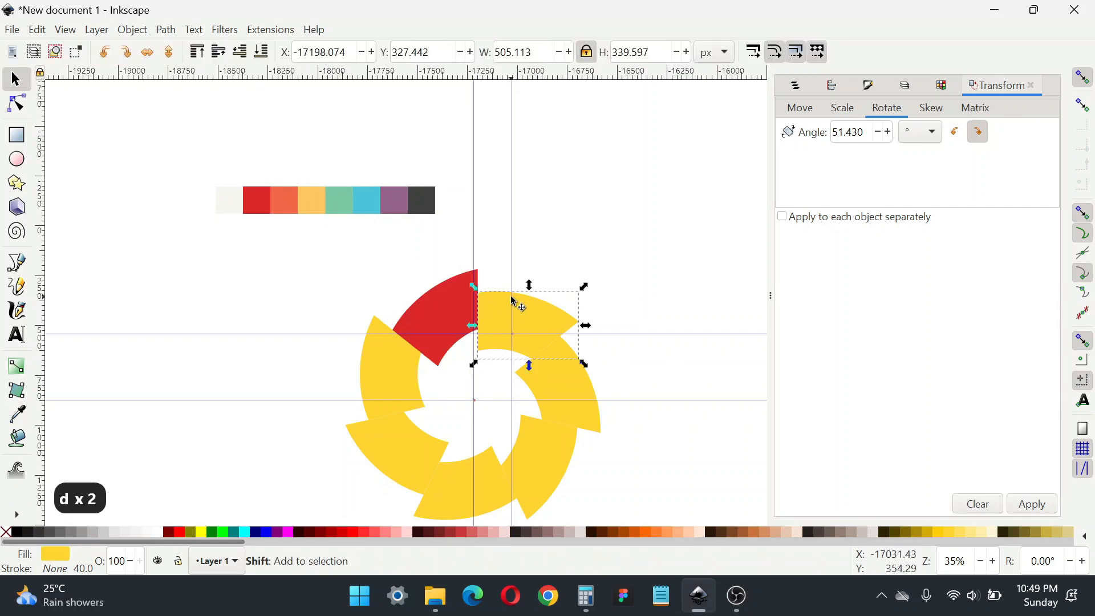
pyautogui.press('d')
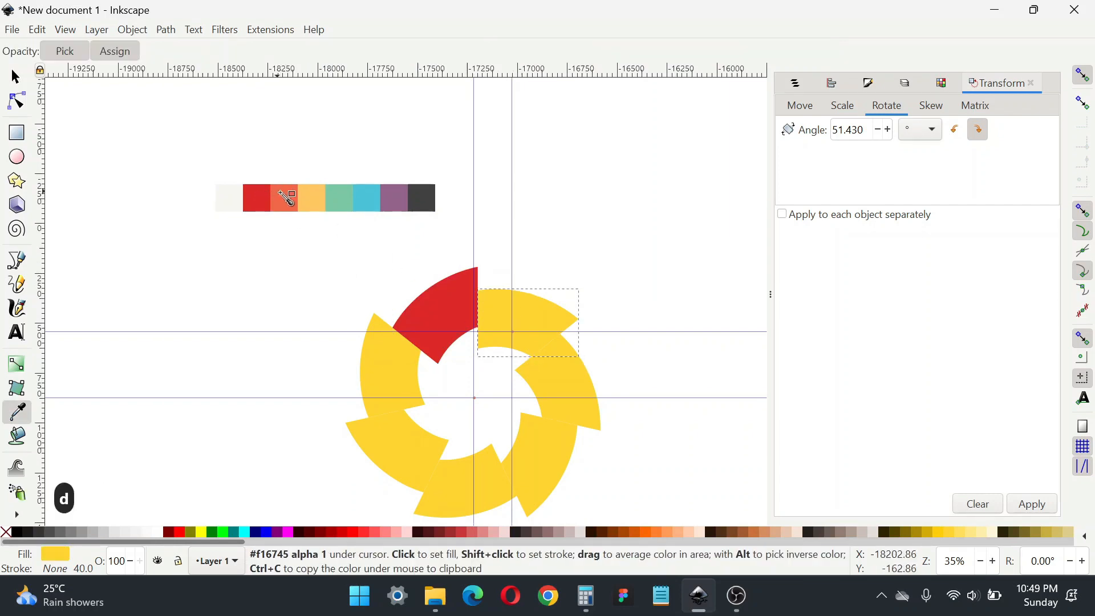
pyautogui.click(289, 200)
pyautogui.press('d')
# Fill the right segment with the palette's yellow-orange and the lower-right segment with its green
pyautogui.click(578, 391)
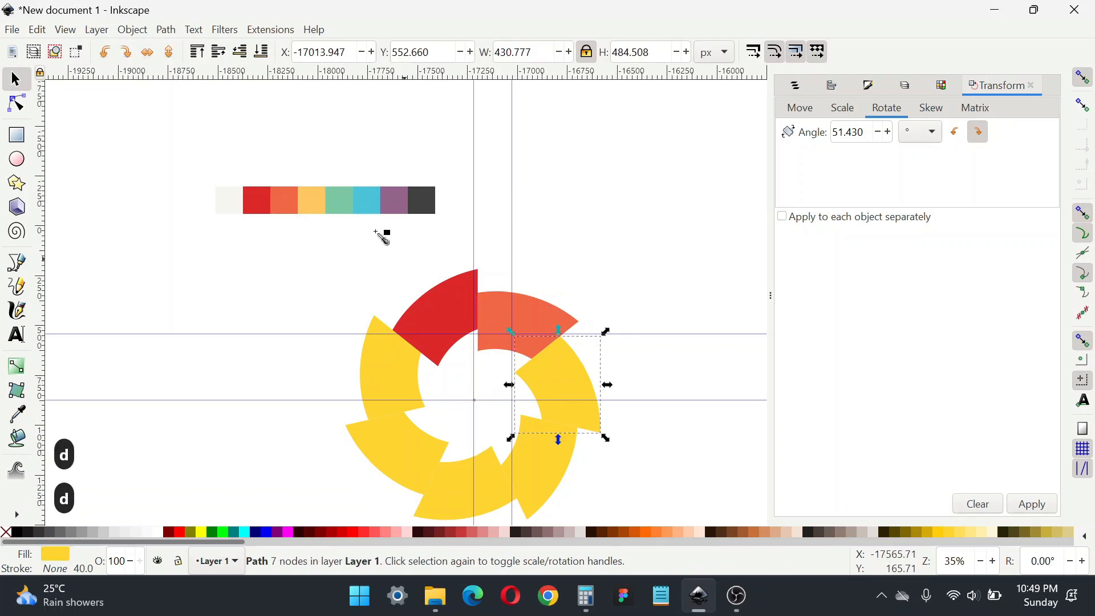
pyautogui.press('d')
pyautogui.click(313, 200)
pyautogui.press('d')
pyautogui.click(542, 485)
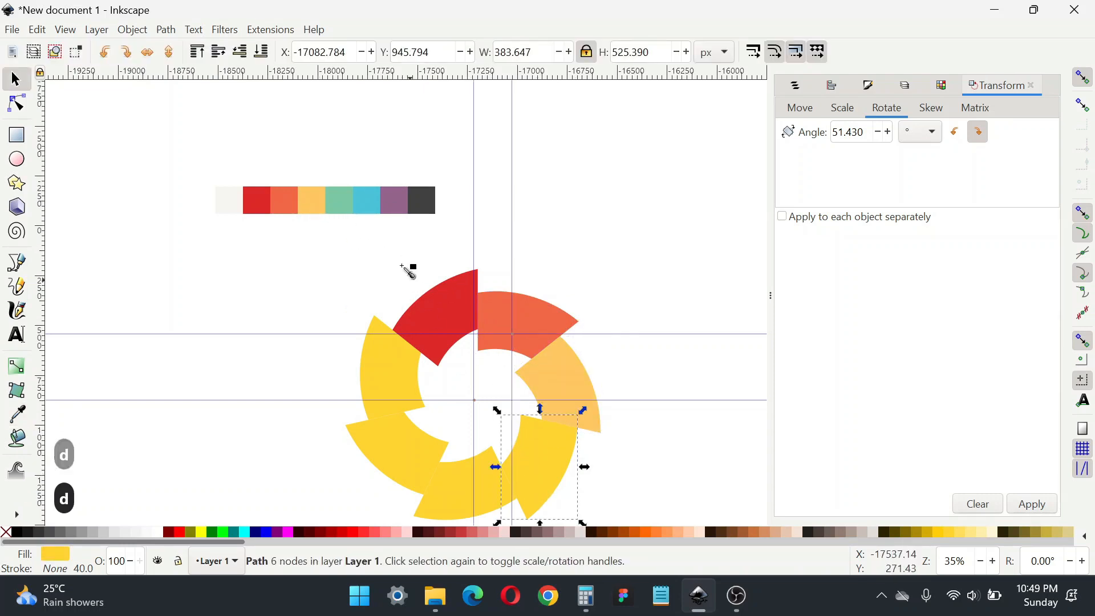
pyautogui.press('d')
pyautogui.click(341, 201)
pyautogui.press('d')
# Fill the bottom segment with the palette's blue and the lower-left segment with its purple
pyautogui.click(459, 500)
pyautogui.press('d')
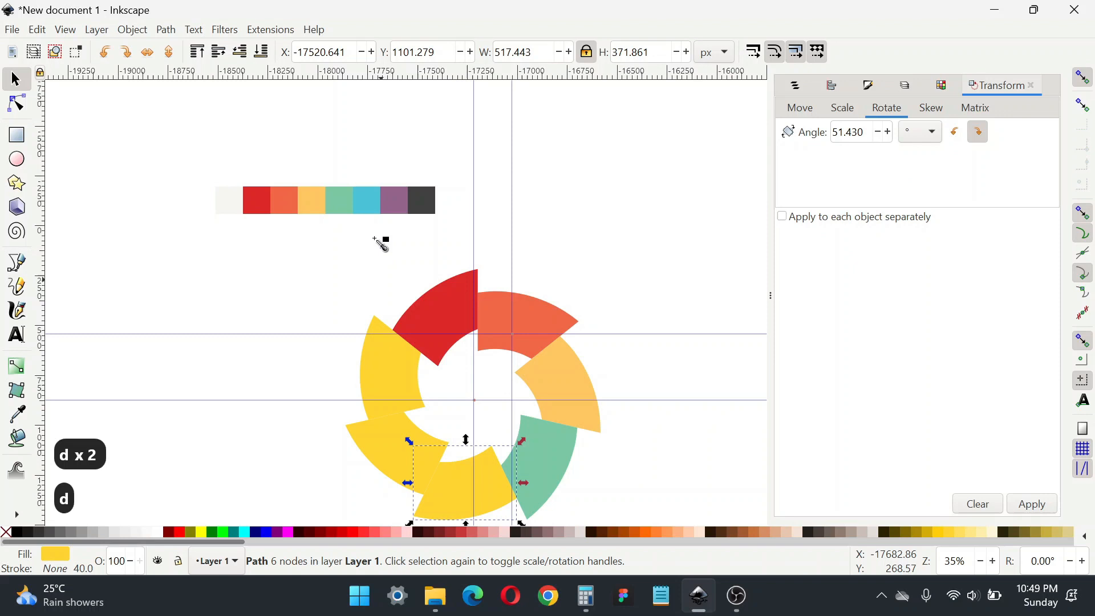
pyautogui.click(368, 200)
pyautogui.press('d')
pyautogui.click(386, 448)
pyautogui.press('d')
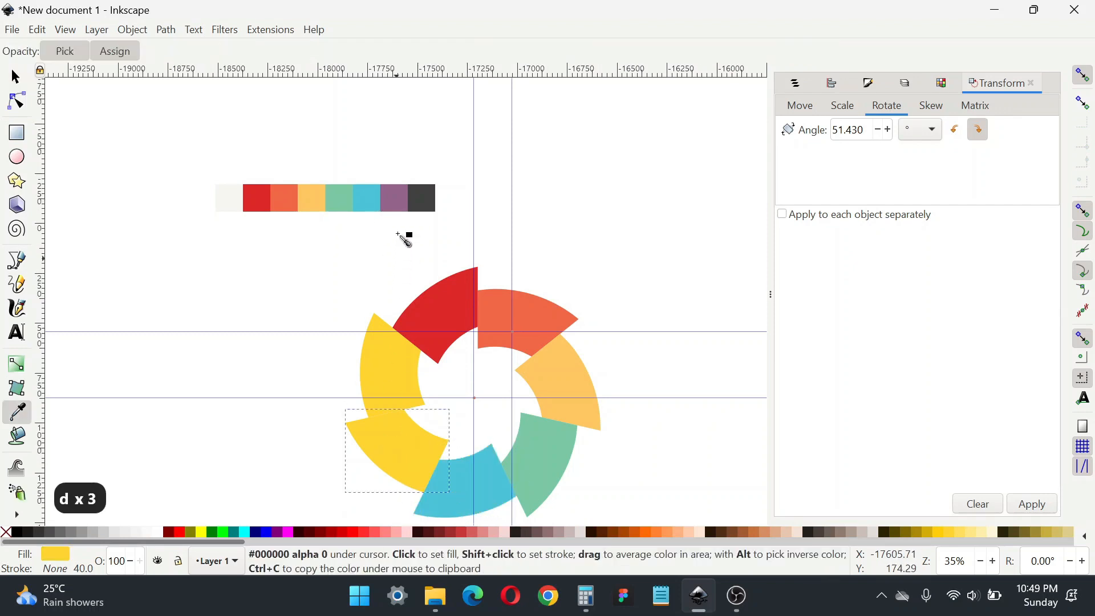
pyautogui.click(392, 199)
pyautogui.press('d')
# Fill the last yellow segment, on the ring's left side, with the palette's dark grey
pyautogui.click(374, 362)
pyautogui.press('d')
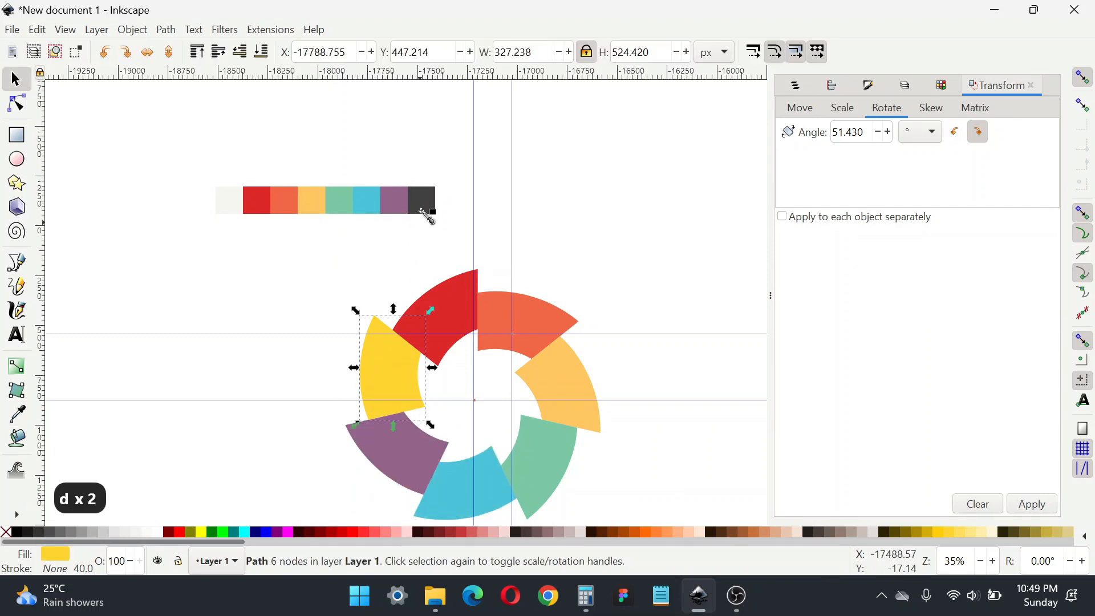
pyautogui.click(428, 197)
pyautogui.press('d')
# Hide the guides and move the palette image away from the ring toward the upper left
pyautogui.keyDown('ctrl'); pyautogui.scroll(-2, 431, 259); pyautogui.keyUp('ctrl')
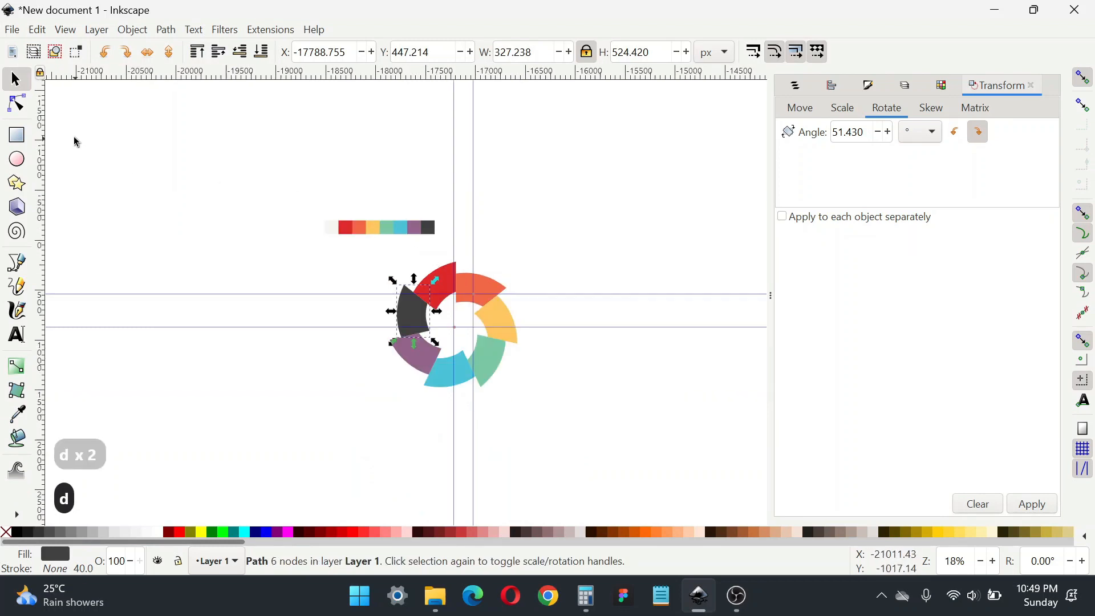
pyautogui.click(65, 30)
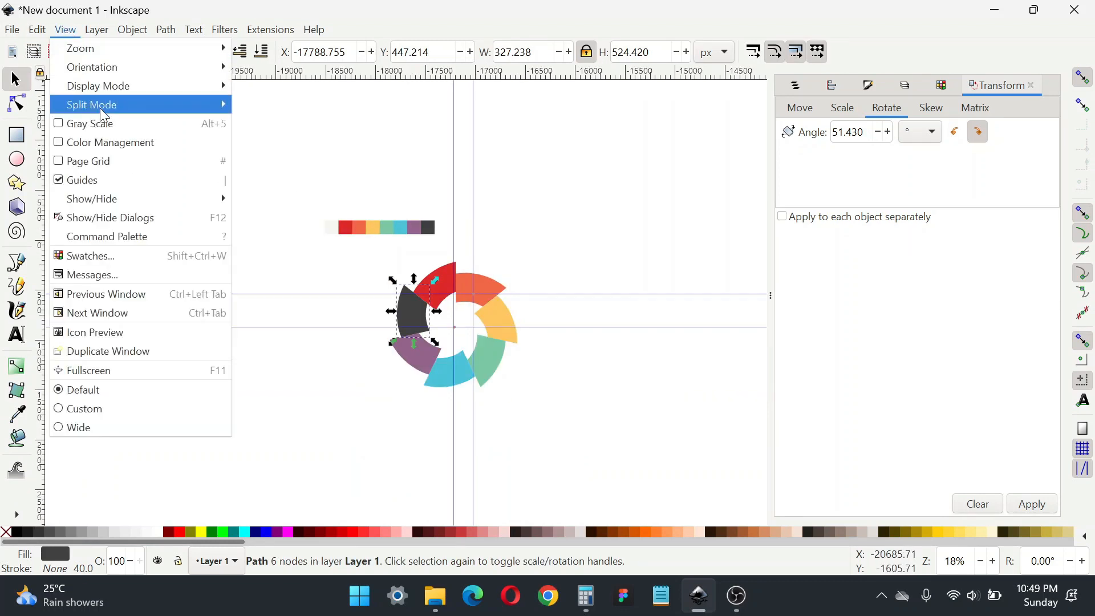
pyautogui.click(117, 178)
pyautogui.moveTo(387, 242); pyautogui.dragTo(308, 195)
pyautogui.click(394, 228)
pyautogui.moveTo(394, 228); pyautogui.dragTo(268, 144)
# Select all seven coloured segments and open the Drop Shadow filter settings for them
pyautogui.click(386, 276)
pyautogui.moveTo(357, 218); pyautogui.dragTo(488, 372)
pyautogui.moveTo(572, 452); pyautogui.dragTo(517, 400)
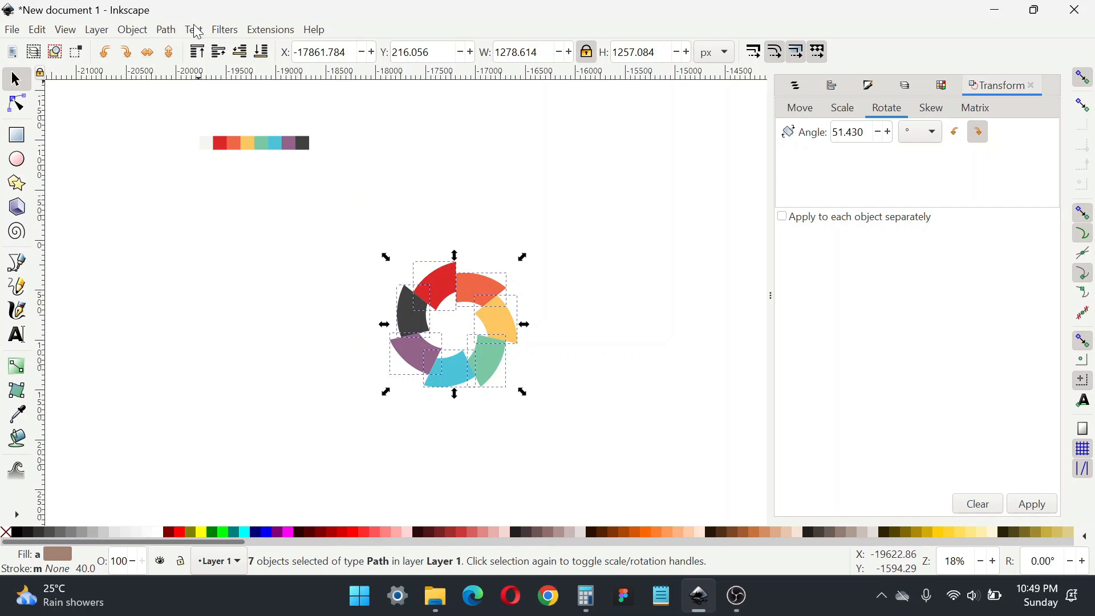
pyautogui.click(226, 33)
pyautogui.moveTo(315, 374)
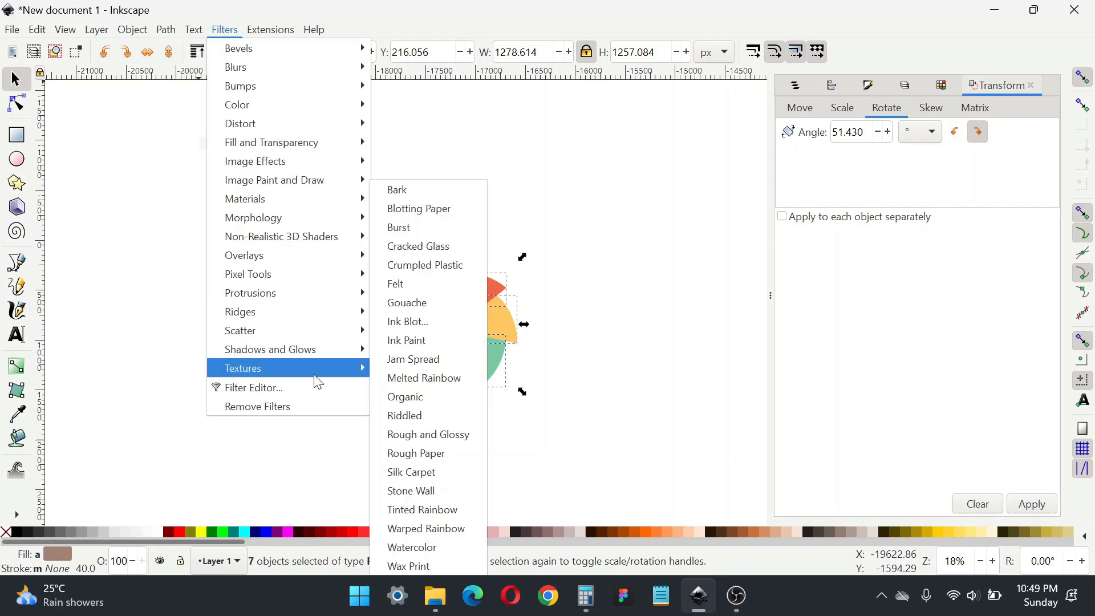
pyautogui.moveTo(268, 344)
pyautogui.click(413, 384)
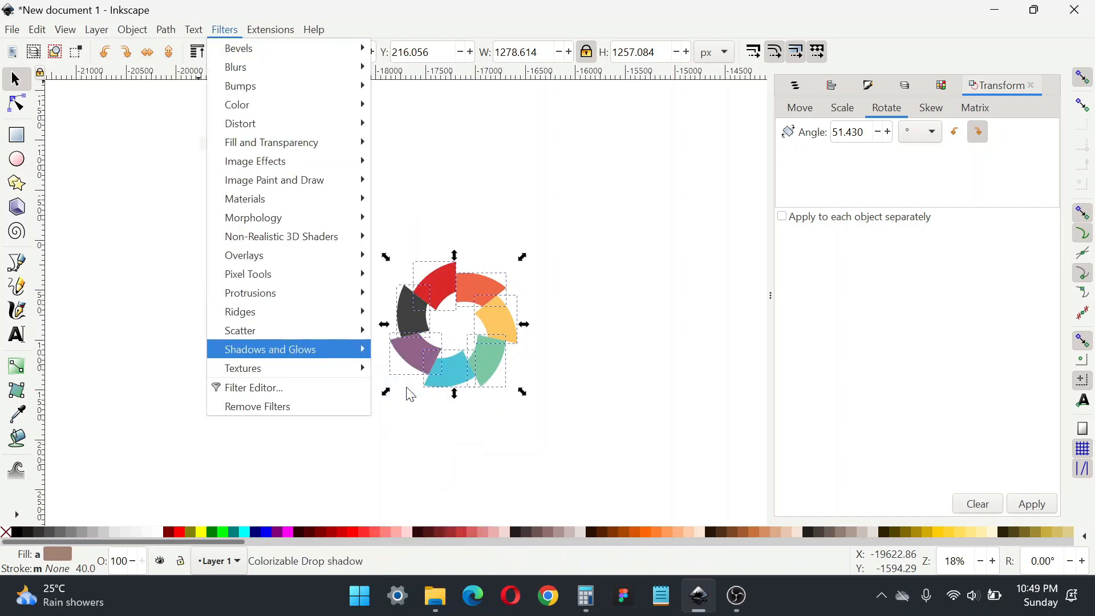
# Set the drop shadow's blur radius to 20 px and both its horizontal and vertical offsets to 14 px
pyautogui.click(320, 180)
pyautogui.hotkey('ctrl', 'a')
pyautogui.write('20')
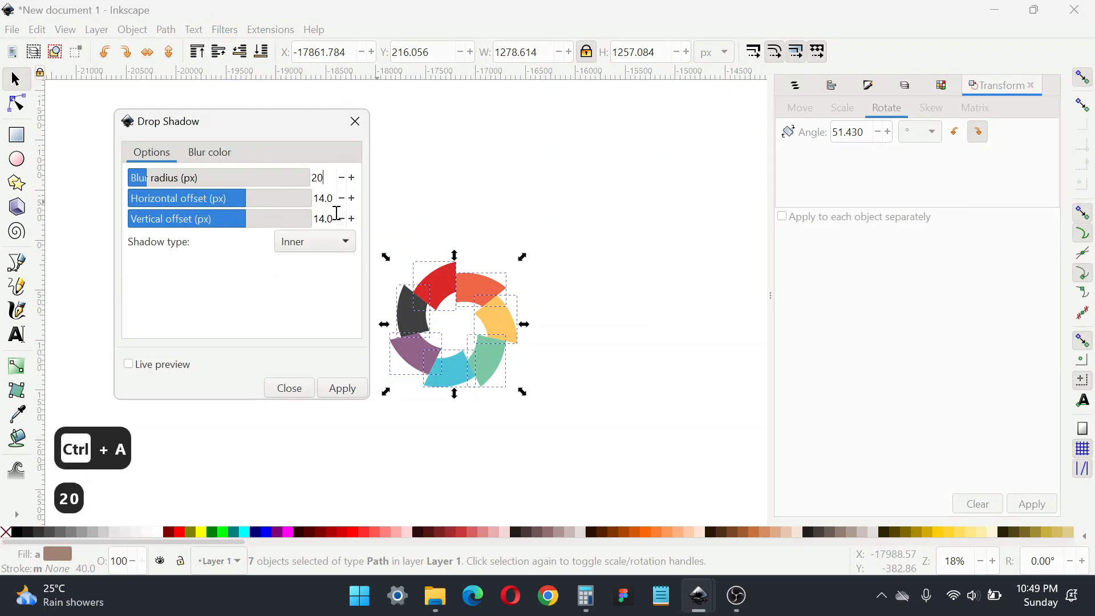
pyautogui.click(332, 201)
pyautogui.hotkey('ctrl', 'a')
pyautogui.write('14')
pyautogui.click(326, 222)
pyautogui.hotkey('ctrl', 'a')
pyautogui.write('14')
pyautogui.press("'")
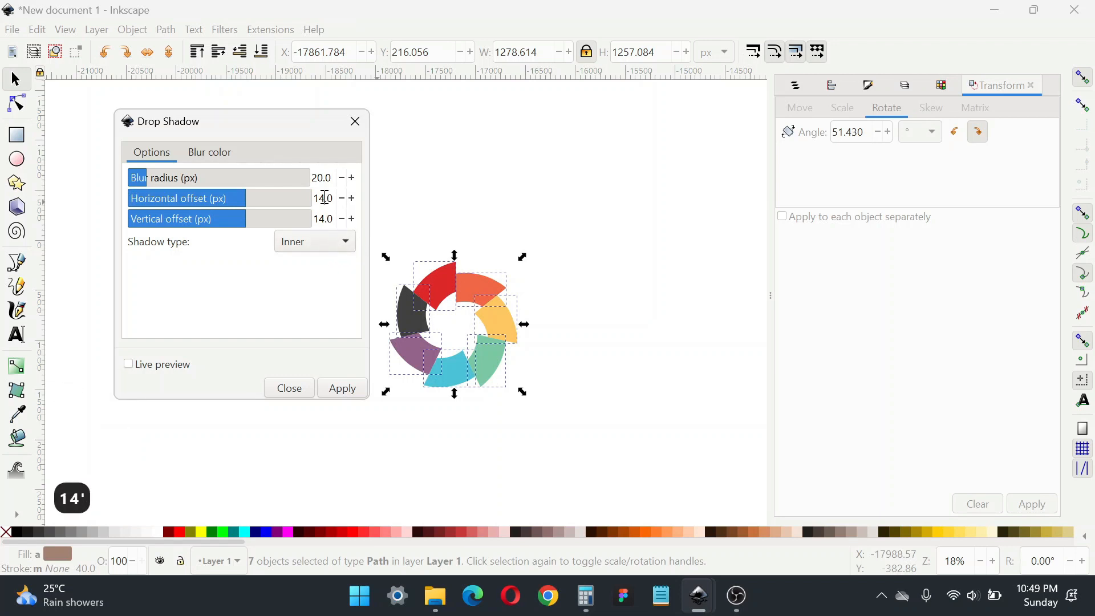
# Choose the Inner shadow type and set the shadow colour's alpha to 30
pyautogui.click(335, 245)
pyautogui.click(318, 248)
pyautogui.click(226, 163)
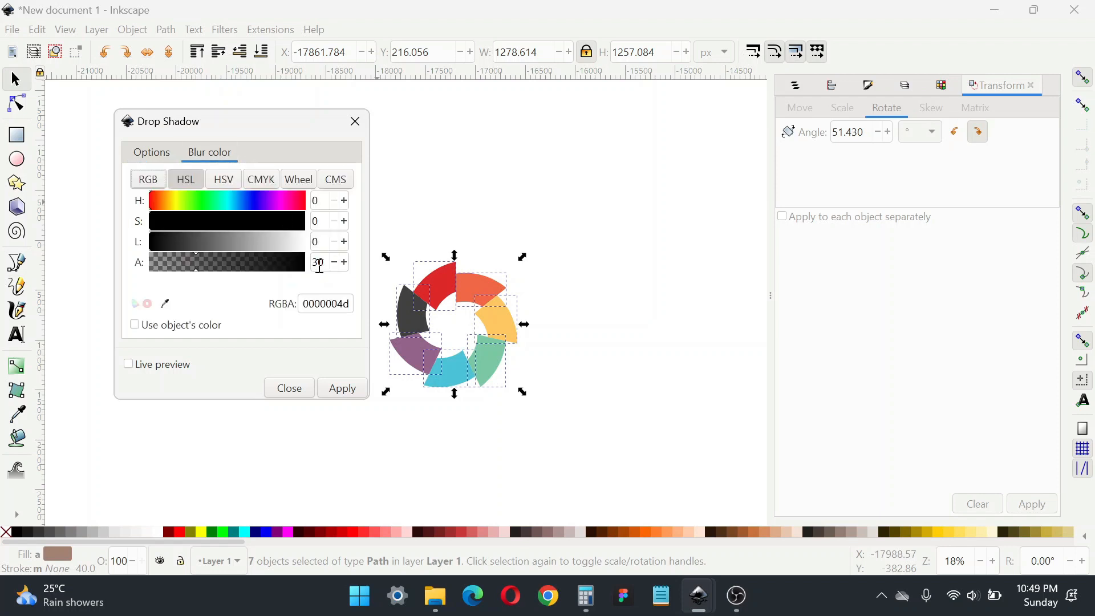
pyautogui.hotkey('ctrl', 'a')
pyautogui.write('3')
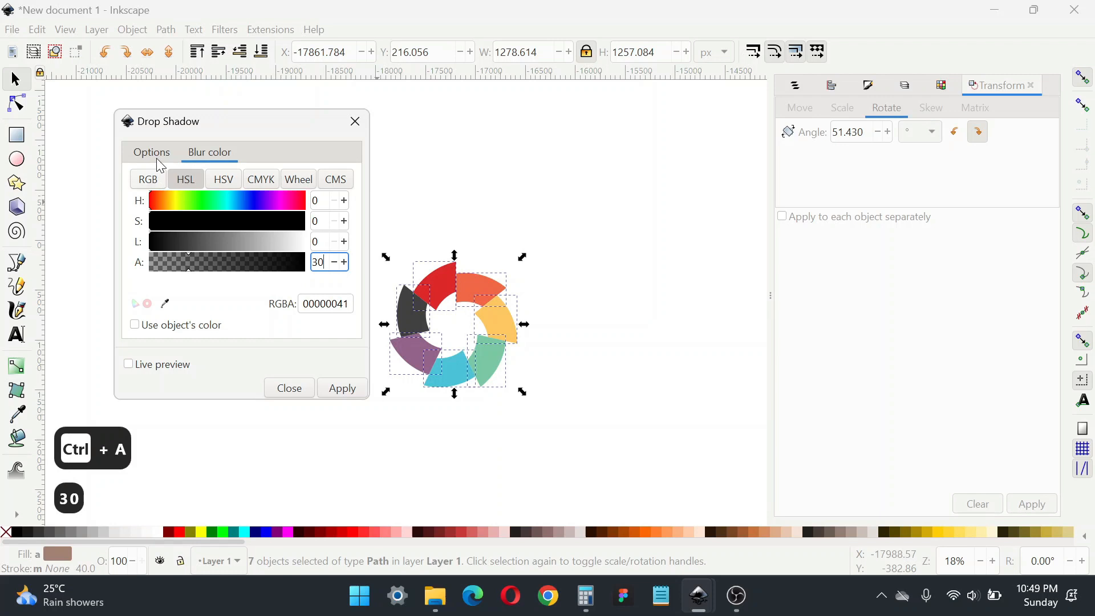
# Turn on the live preview and apply the drop shadow to the seven segments
pyautogui.click(152, 153)
pyautogui.click(129, 365)
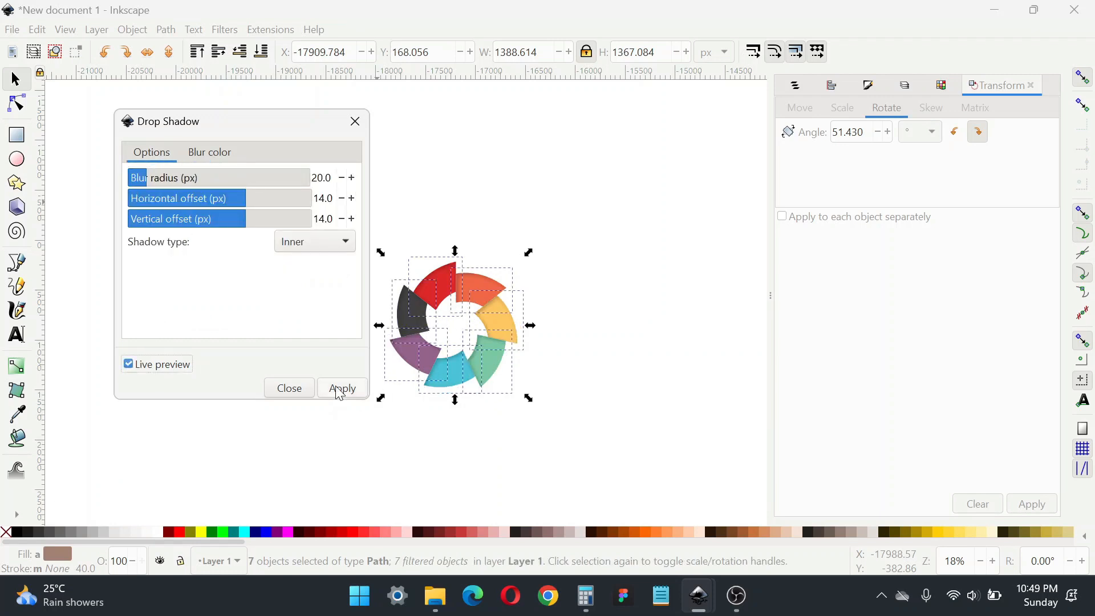
pyautogui.click(290, 389)
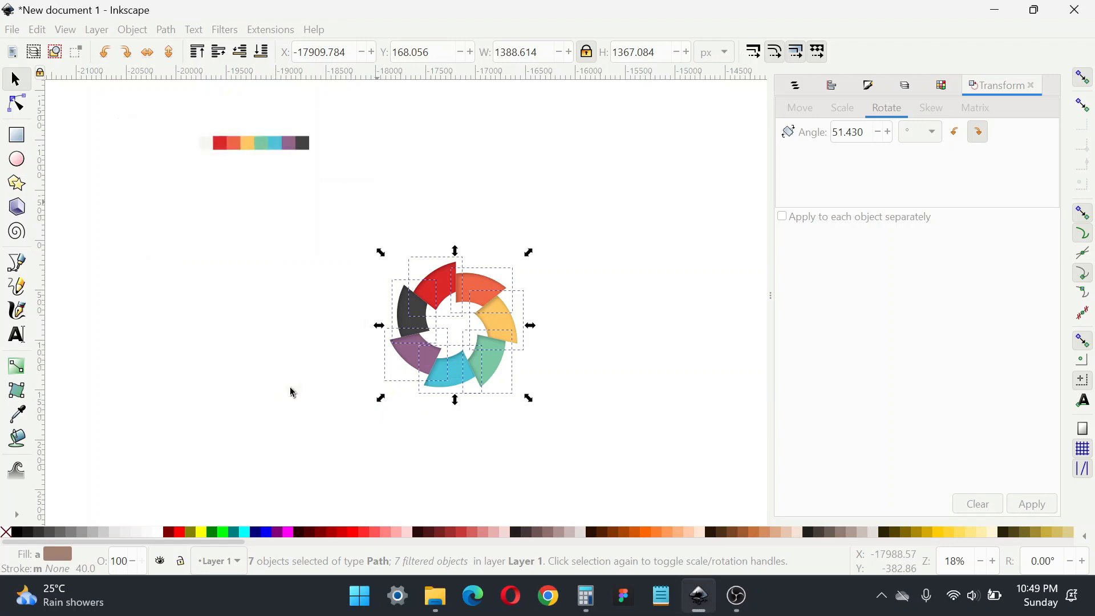
# Group the seven shadowed ring segments into a single object
pyautogui.click(362, 306)
pyautogui.moveTo(319, 203); pyautogui.dragTo(574, 450)
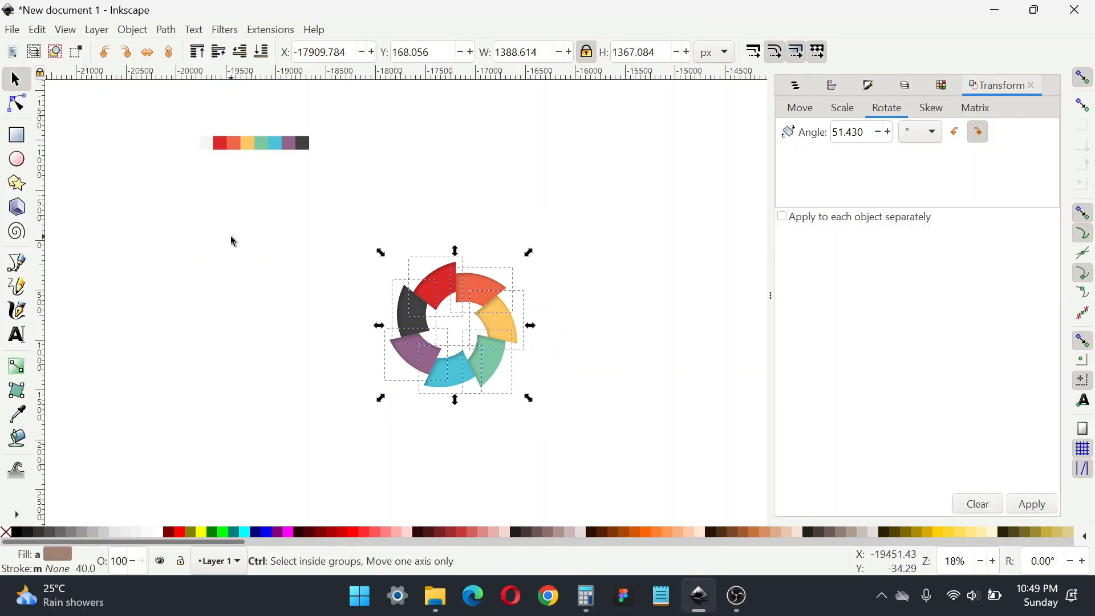
pyautogui.hotkey('ctrl', 'g')
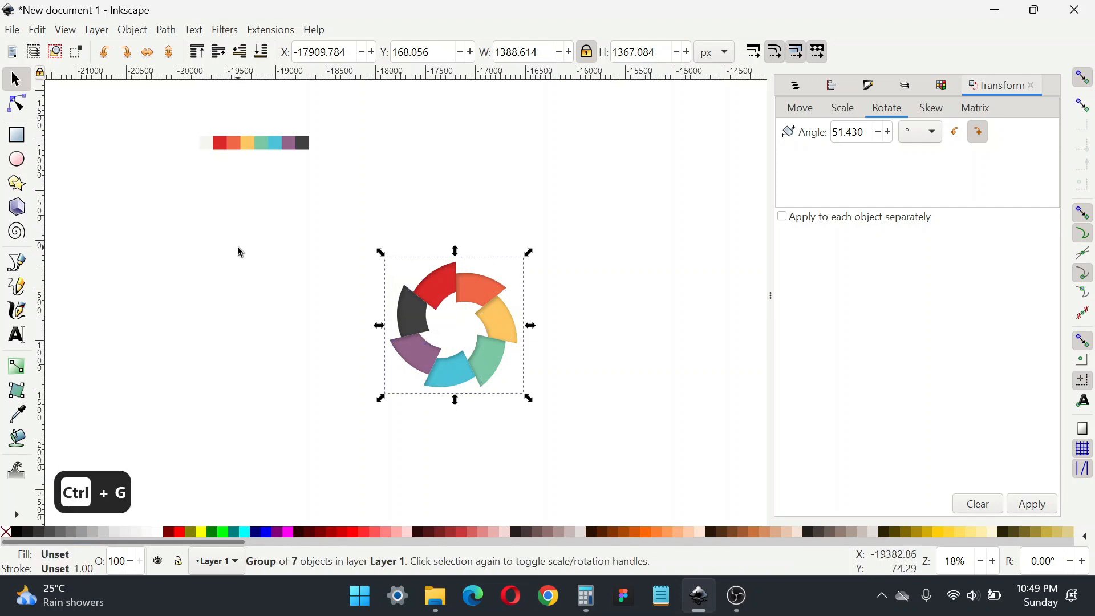
# Draw a square about 3051 px wide over the ring and fill it with the palette's off-white
pyautogui.click(16, 134)
pyautogui.moveTo(327, 223); pyautogui.dragTo(631, 528)
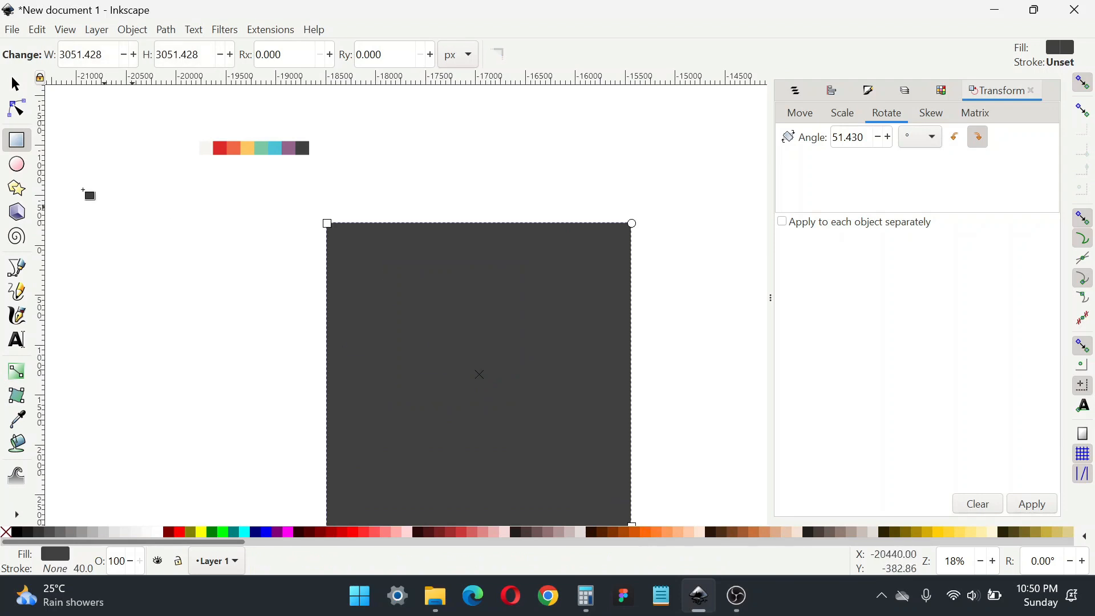
pyautogui.click(17, 84)
pyautogui.keyDown('ctrl'); pyautogui.scroll(2, 241, 178); pyautogui.keyUp('ctrl')
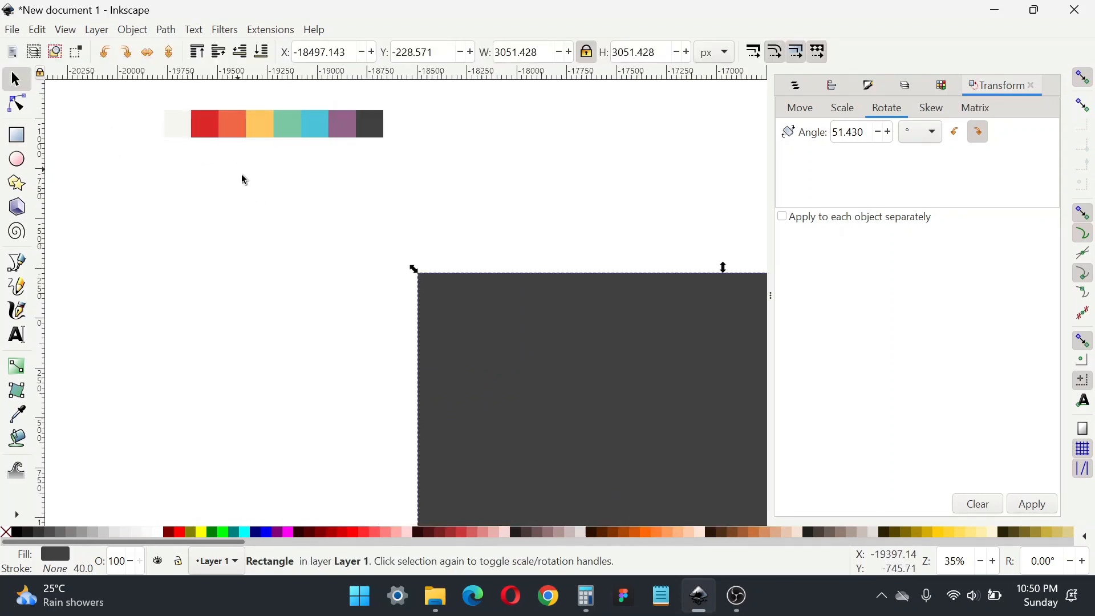
pyautogui.press('d')
pyautogui.click(175, 121)
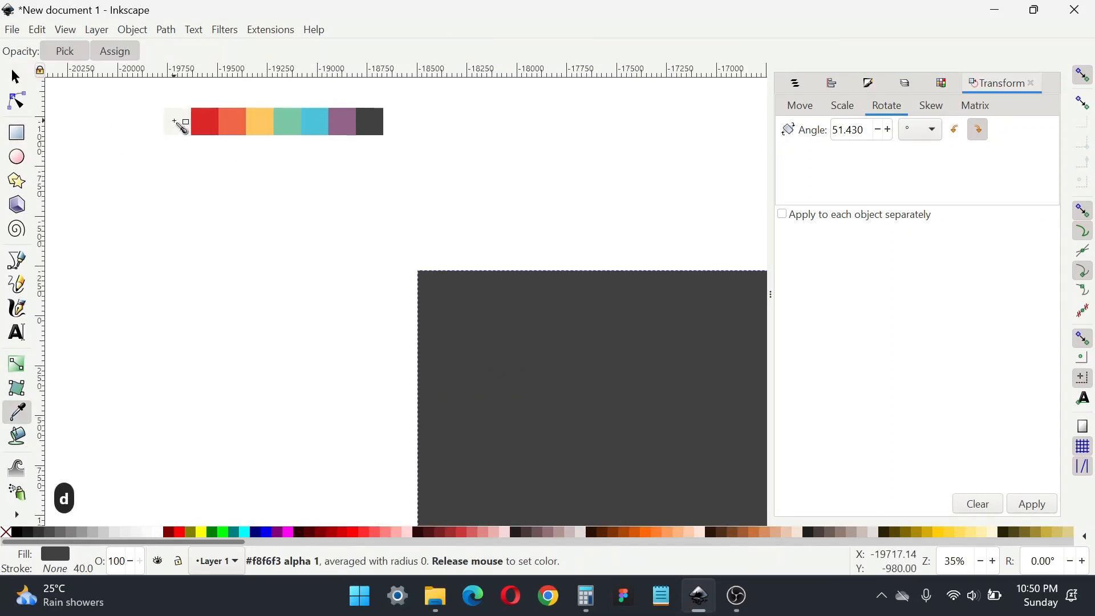
# Send the off-white square to the very back, behind the ring
pyautogui.click(15, 76)
pyautogui.keyDown('ctrl'); pyautogui.scroll(-2, 314, 188); pyautogui.keyUp('ctrl')
pyautogui.click(263, 52)
# Centre the ring group on the off-white square both horizontally and vertically
pyautogui.scroll(-4, 494, 451)
pyautogui.hscroll(3, 494, 451)
pyautogui.click(484, 310)
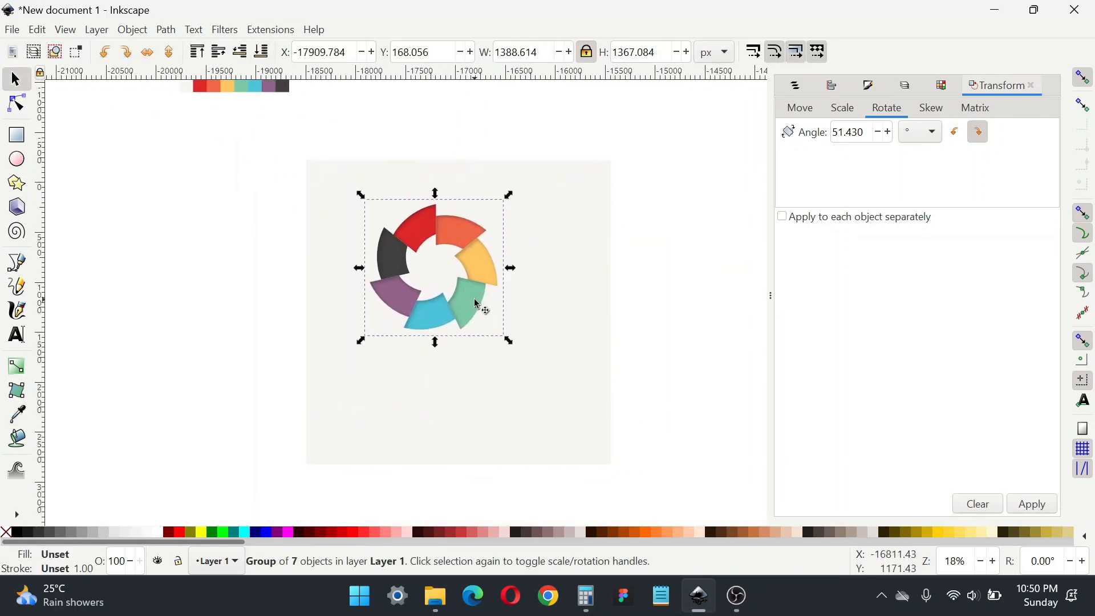
pyautogui.keyDown('shift'); pyautogui.click(553, 411); pyautogui.keyUp('shift')
pyautogui.hotkey('ctrl', 'shift', 'a')
pyautogui.click(972, 145)
pyautogui.click(973, 164)
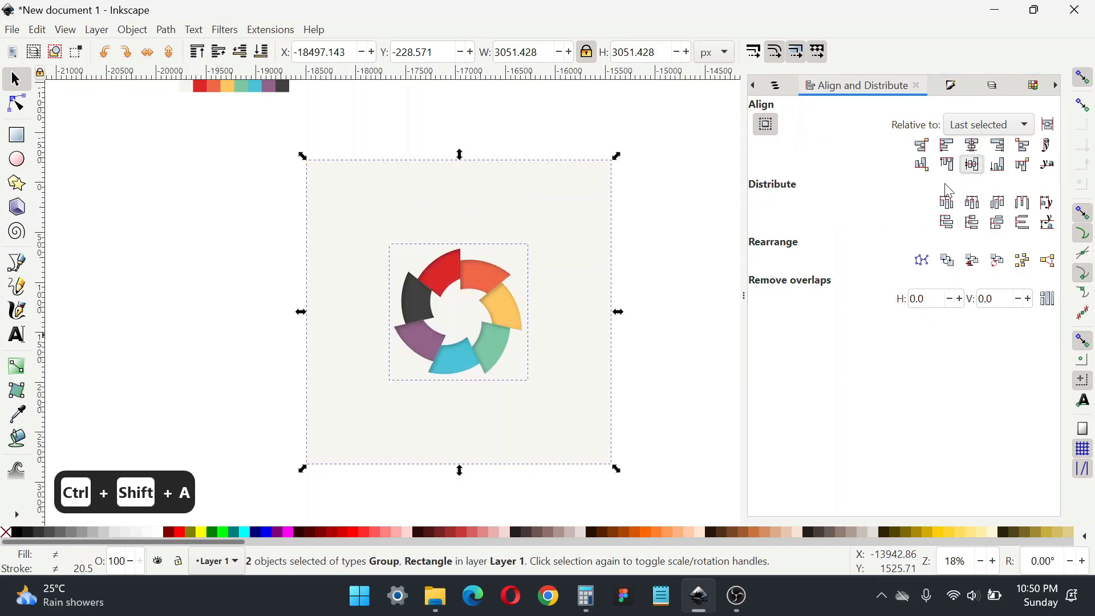
# Enlarge the background square on all sides around the ring to about 4293 px wide and high
pyautogui.click(650, 350)
pyautogui.keyDown('ctrl'); pyautogui.scroll(-1, 577, 403); pyautogui.keyUp('ctrl')
pyautogui.click(594, 432)
pyautogui.moveTo(603, 445); pyautogui.dragTo(651, 491)
pyautogui.keyDown('ctrl'); pyautogui.scroll(3, 494, 335); pyautogui.keyUp('ctrl')
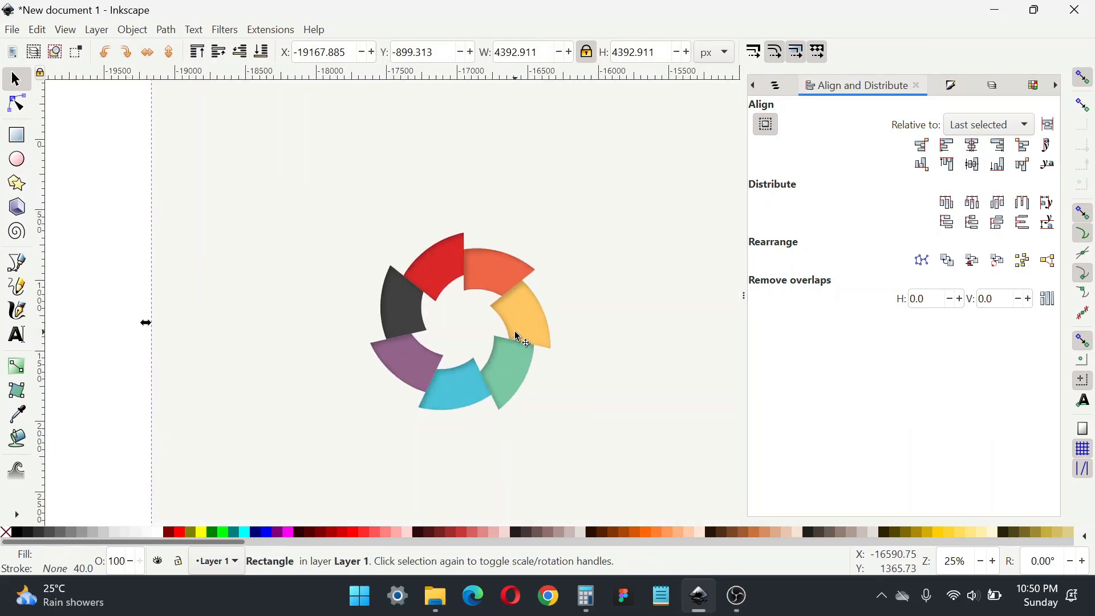
pyautogui.moveTo(448, 329); pyautogui.dragTo(441, 337)
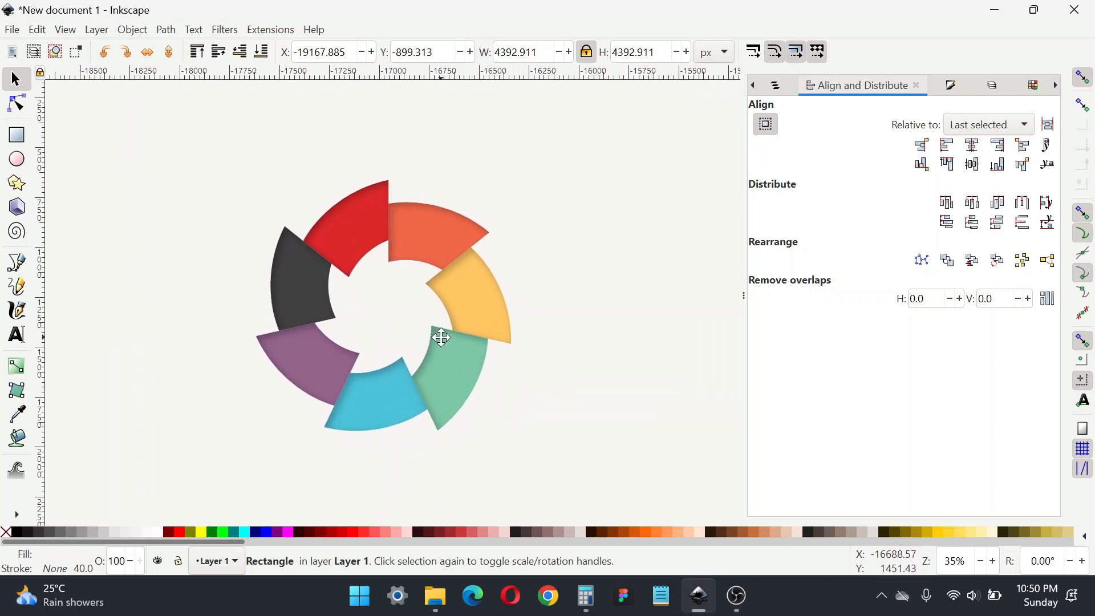